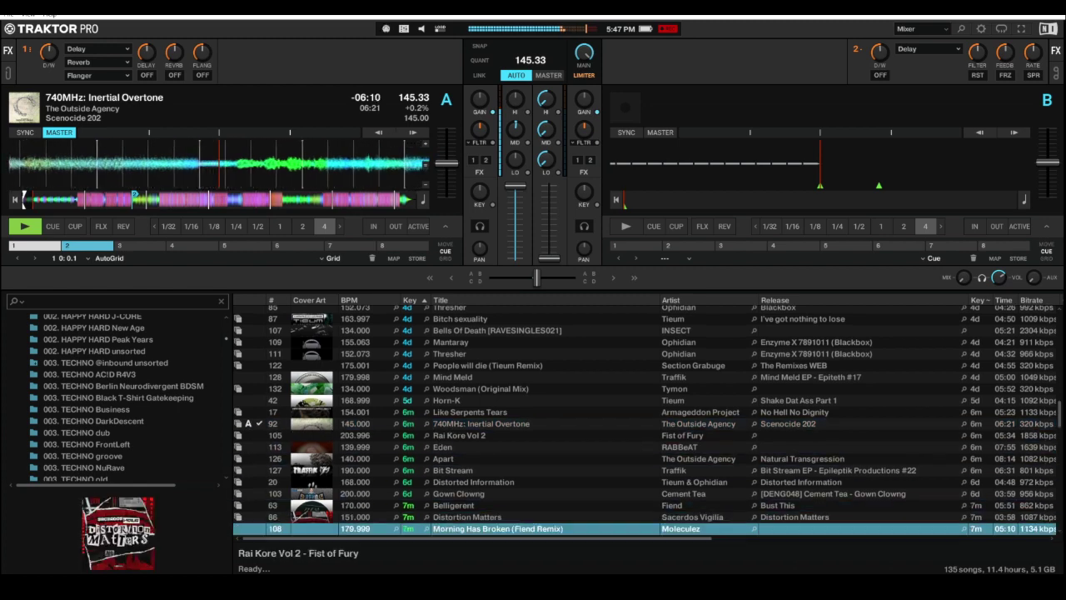
Step: Look through the key-sorted track list from the 8m tracks back through 7d, 7m and 6d to Eden
key(Up)
key(Up)
key(Up)
key(Up)
key(Up)
key(Up)
key(Up)
key(Up)
key(Up)
key(Up)
key(Up)
key(Up)
key(Up)
key(Up)
key(Up)
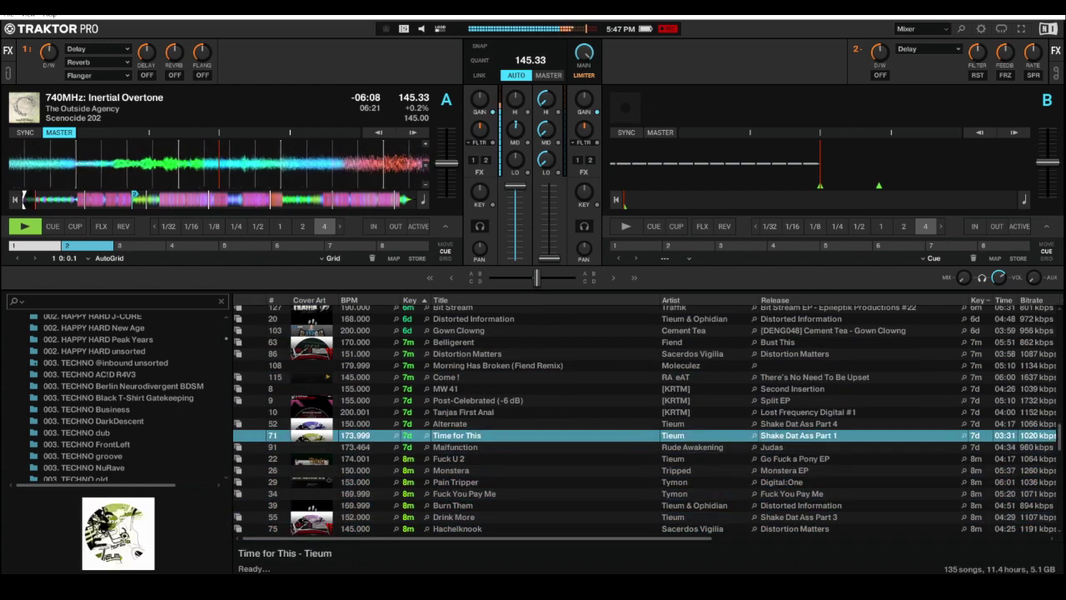
key(Up)
key(Up)
key(Up)
key(Up)
key(Up)
key(Up)
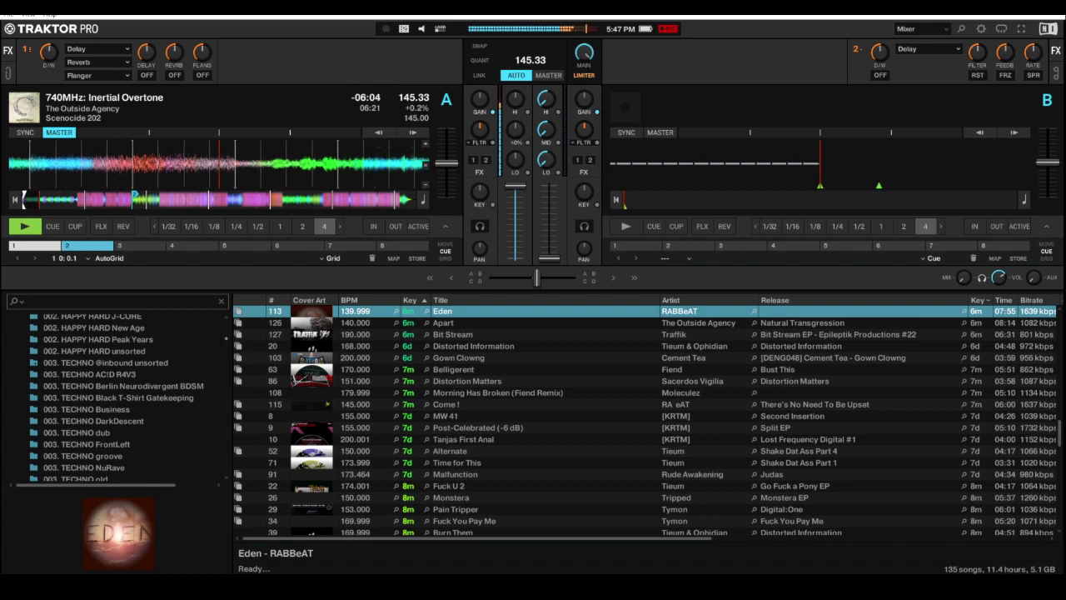
Step: Browse the tracks in keys 6m, 5d and 4d, and highlight Mantaray by Ophidian
key(Up)
key(Up)
key(Up)
key(Up)
key(Up)
key(Up)
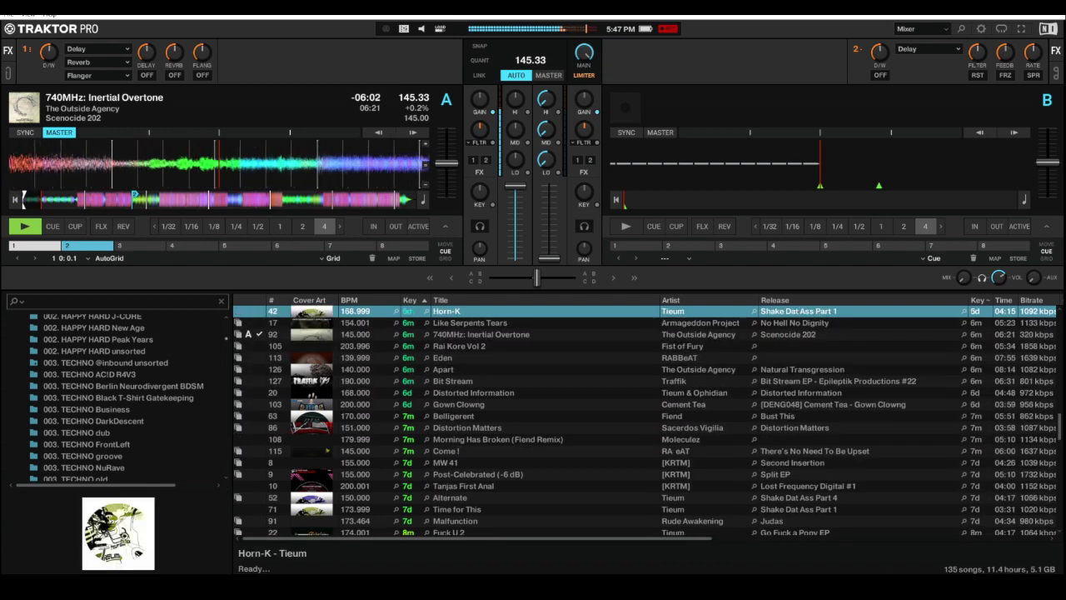
key(Up)
key(Up)
key(Up)
key(Up)
key(Up)
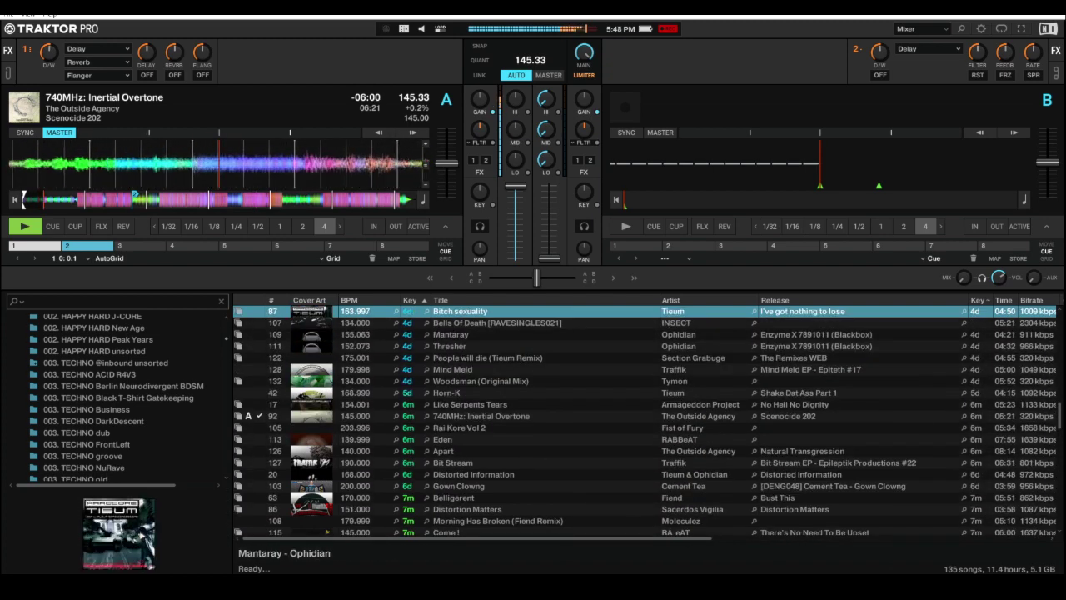
key(Down)
key(Down)
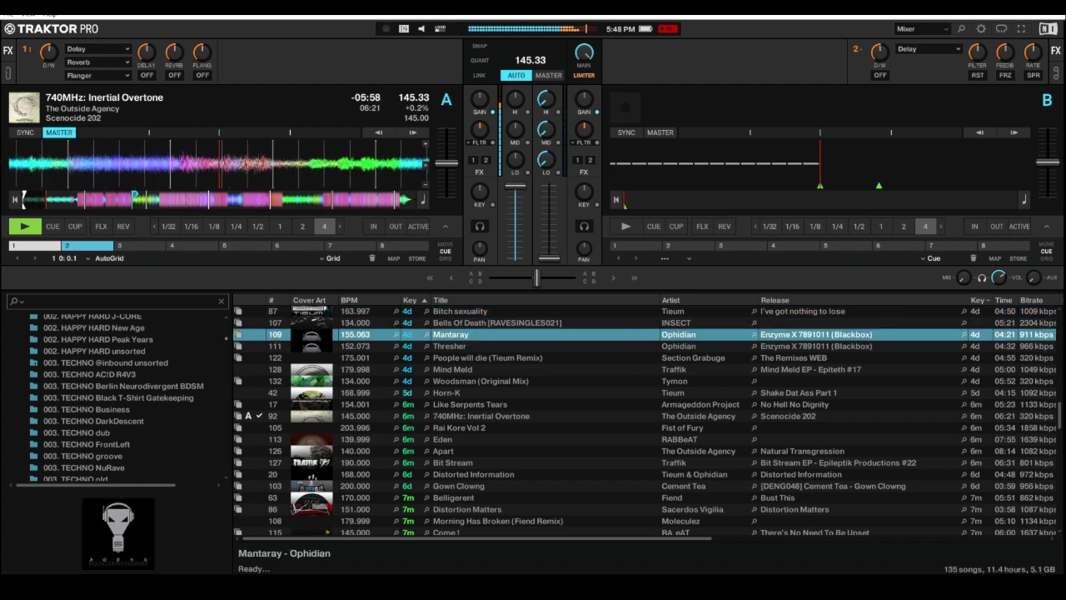
Step: Open the 004. CORE TERROR INDUST BREAK folder and sort its tracks by key
key(ctrl+Down)
key(ctrl+Down)
key(ctrl+Up)
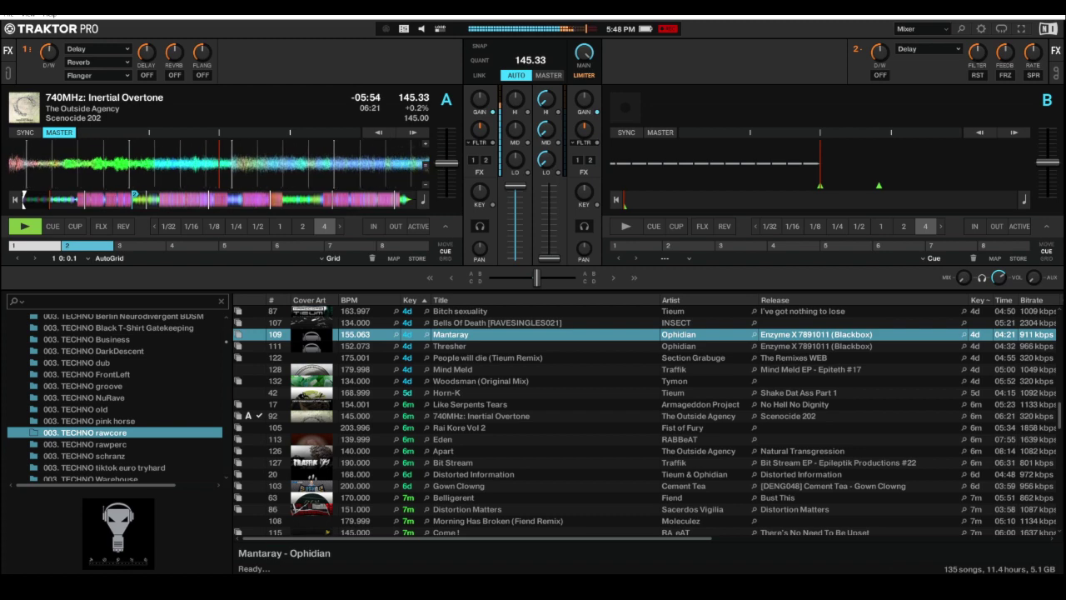
scroll(115, 397, down, 3)
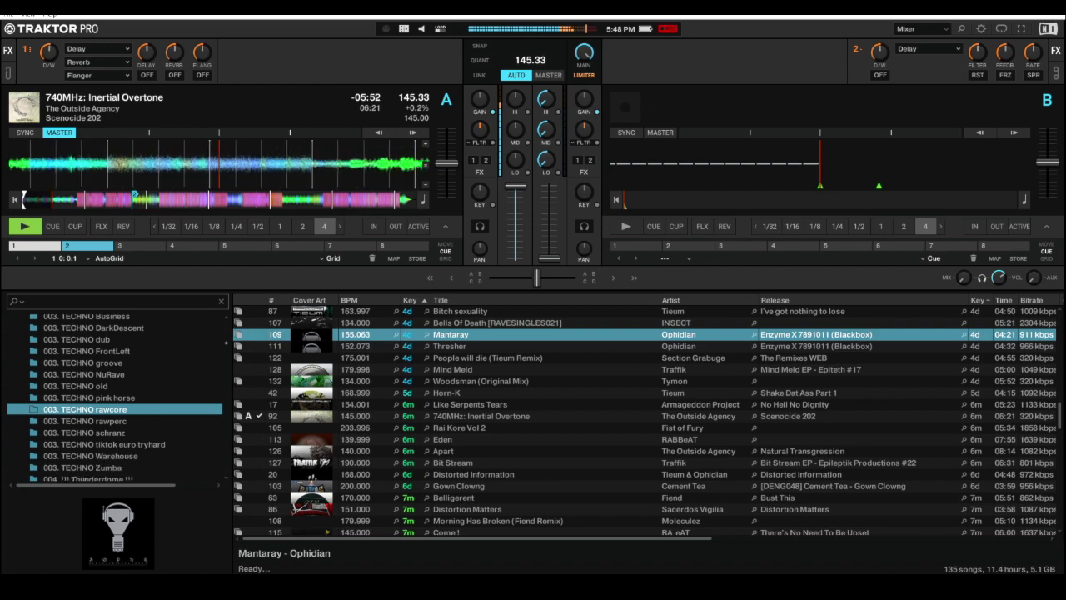
click(110, 420)
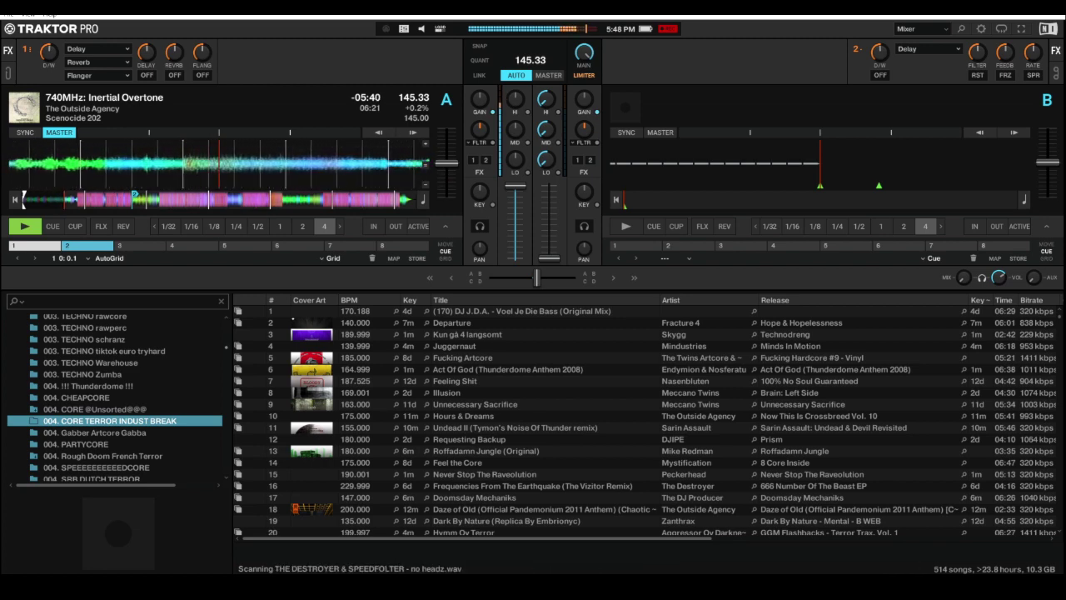
click(410, 300)
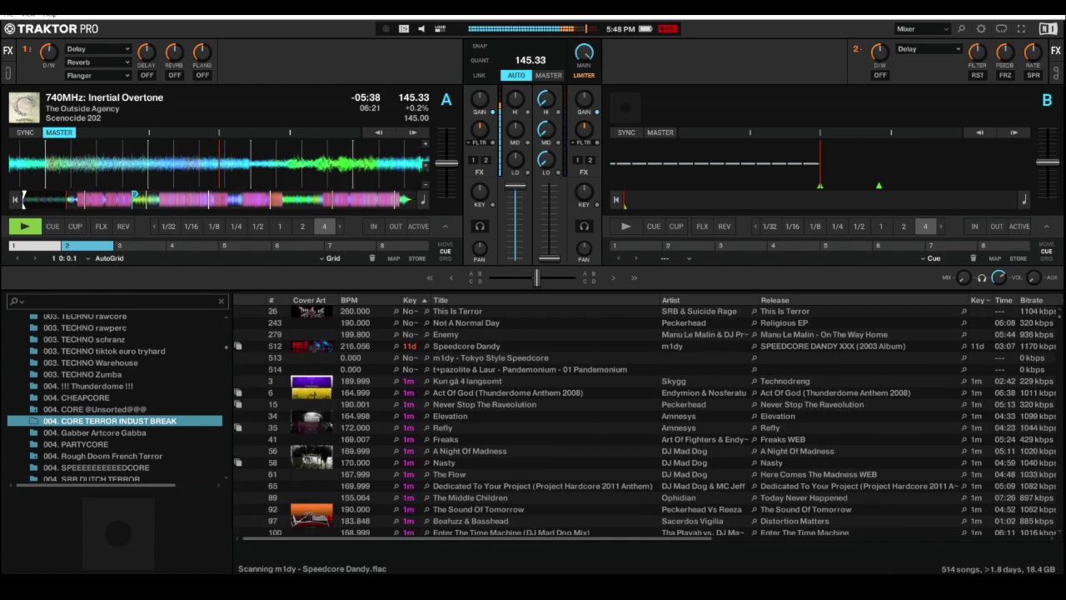
Step: Look through the folder's tracks from the end of key 6d onward into 7m and 7d
scroll(533, 433, down, 20)
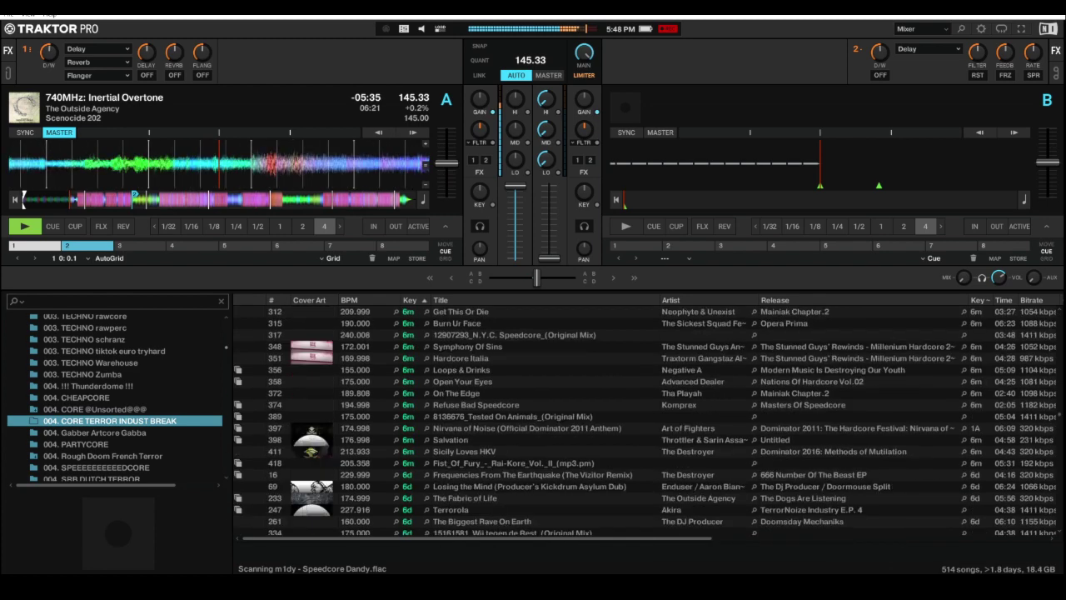
click(533, 475)
scroll(533, 475, down, 1)
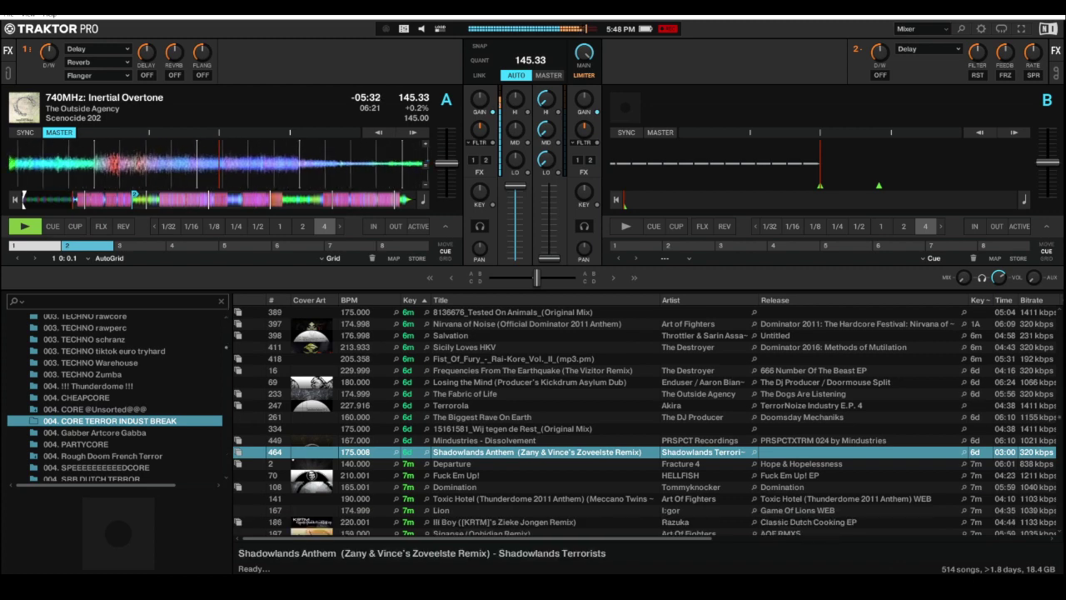
key(Down)
key(Down)
key(Down)
key(Down)
key(Down)
key(Down)
key(Down)
key(Down)
key(Down)
key(Down)
key(Down)
key(Down)
key(Down)
key(Down)
key(Down)
key(Down)
key(Down)
key(Down)
key(Down)
key(Down)
Step: Review the 7m tracks in reverse order, back to Wij tegen de Rest in key 6d
key(Up)
key(Up)
key(Up)
key(Up)
key(Up)
key(Up)
key(Up)
key(Up)
key(Up)
key(Up)
key(Up)
key(Up)
key(Up)
key(Up)
key(Up)
key(Up)
key(Up)
key(Up)
key(Up)
key(Up)
key(Up)
key(Up)
key(Up)
key(Up)
key(Up)
key(Up)
key(Up)
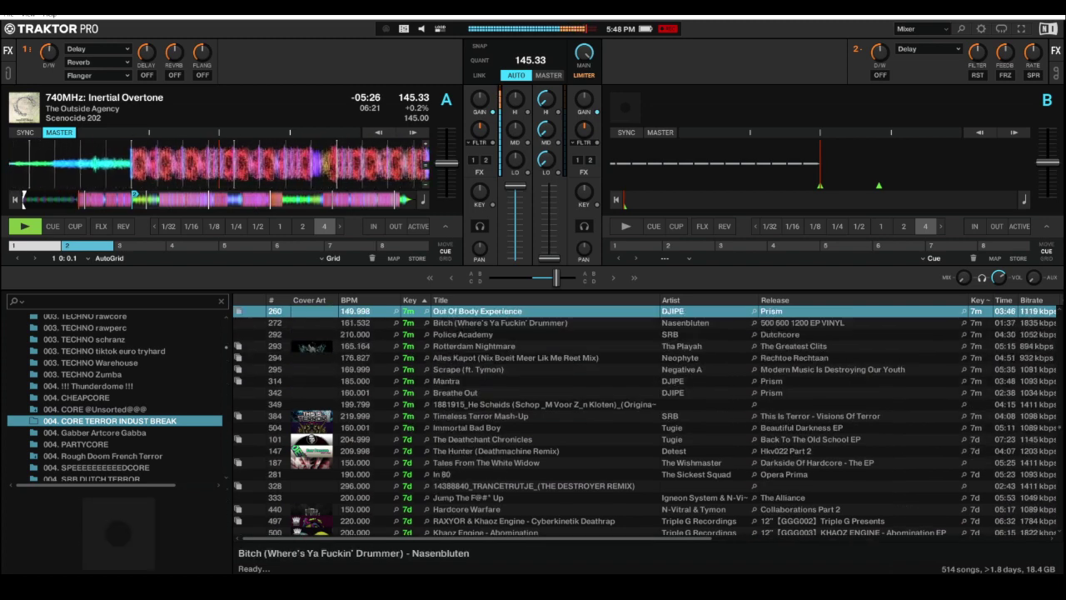
key(Up)
key(Up)
key(Up)
key(Up)
key(Up)
key(Up)
key(Up)
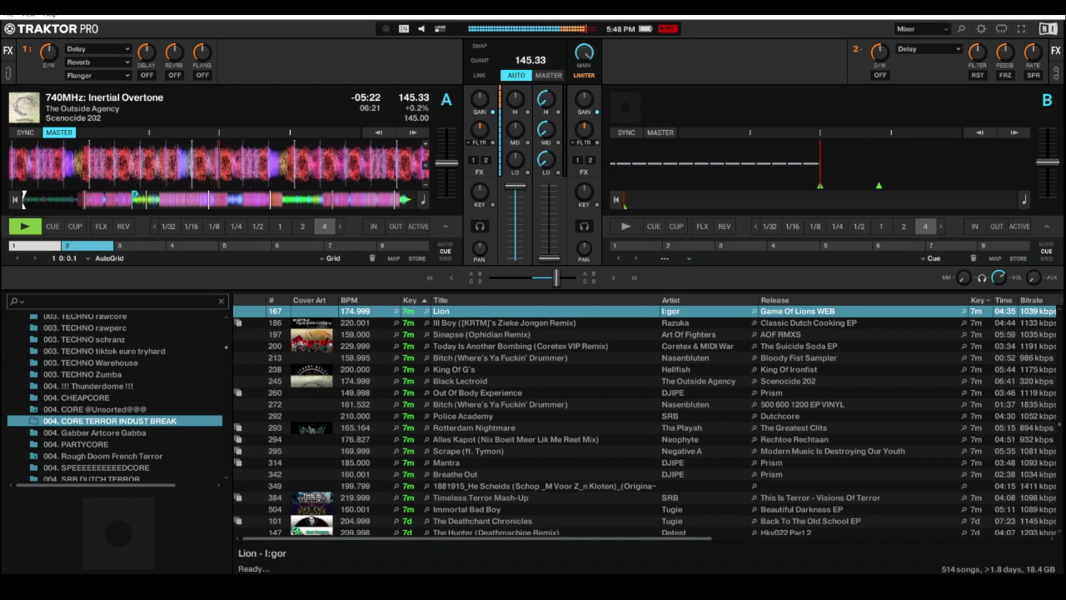
key(Up)
key(Up)
key(Up)
key(Up)
key(Up)
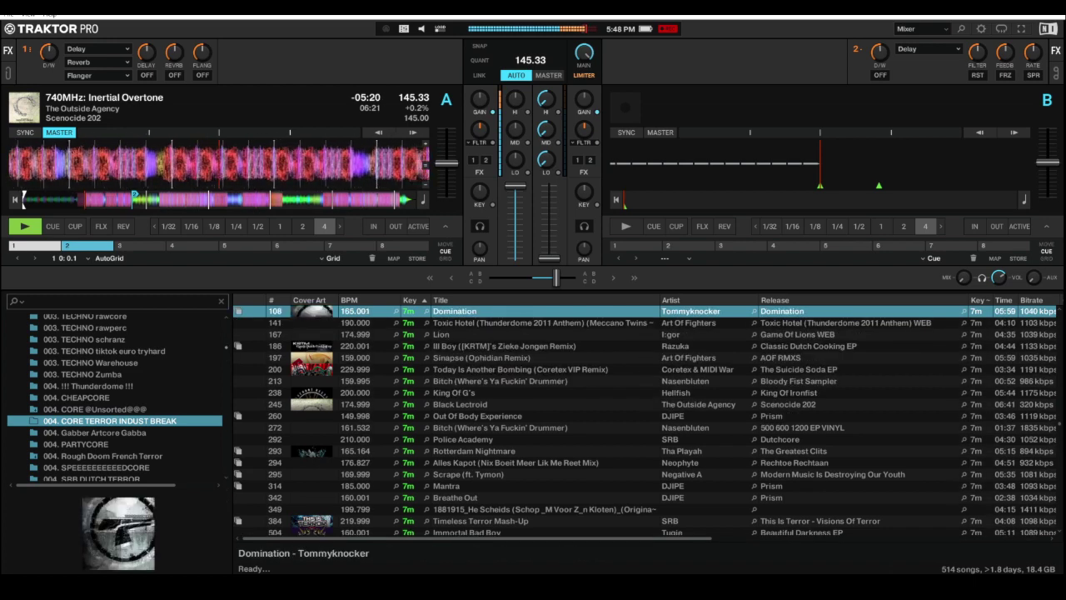
key(Up)
key(Up)
key(Up)
key(Up)
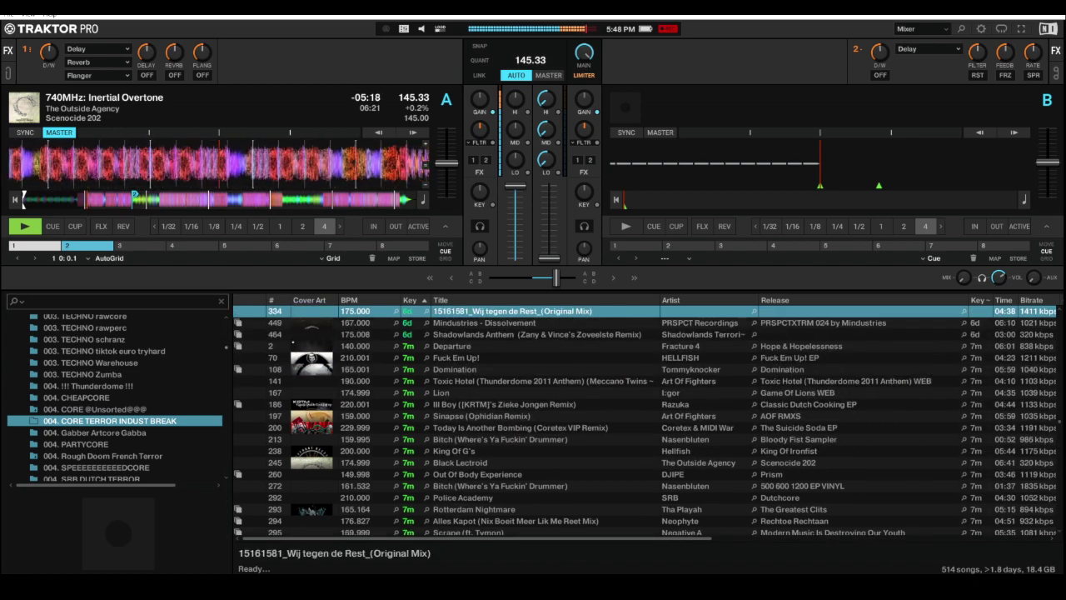
Step: Examine the remaining 6d tracks and the last 6m tracks, and highlight Loops & Drinks by Negative A
key(Up)
key(Up)
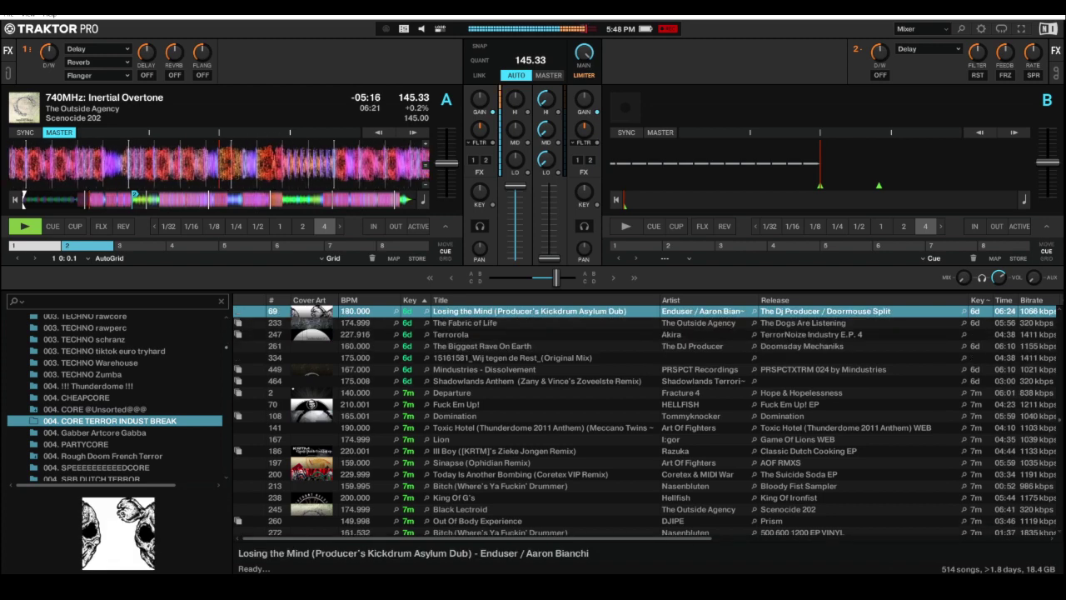
key(Up)
key(Up)
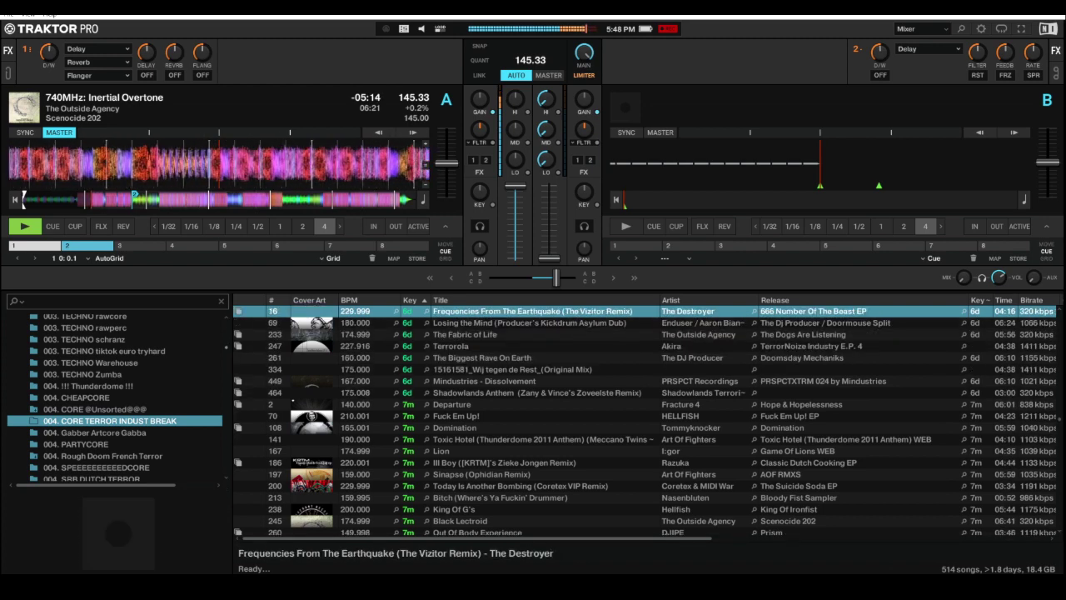
key(Up)
key(Up)
key(Up)
key(Up)
key(Up)
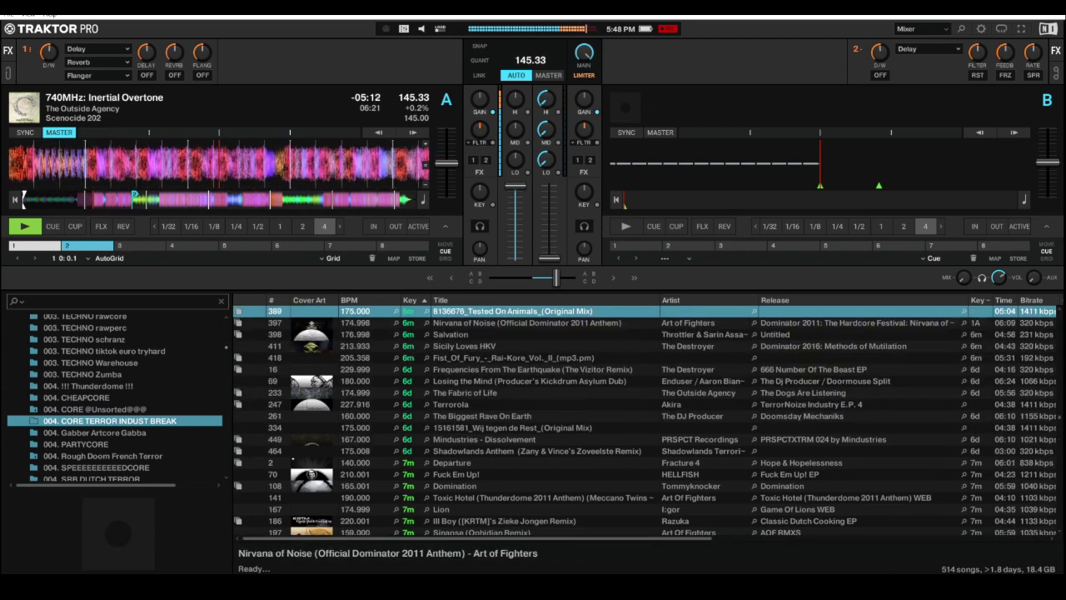
key(Up)
key(Up)
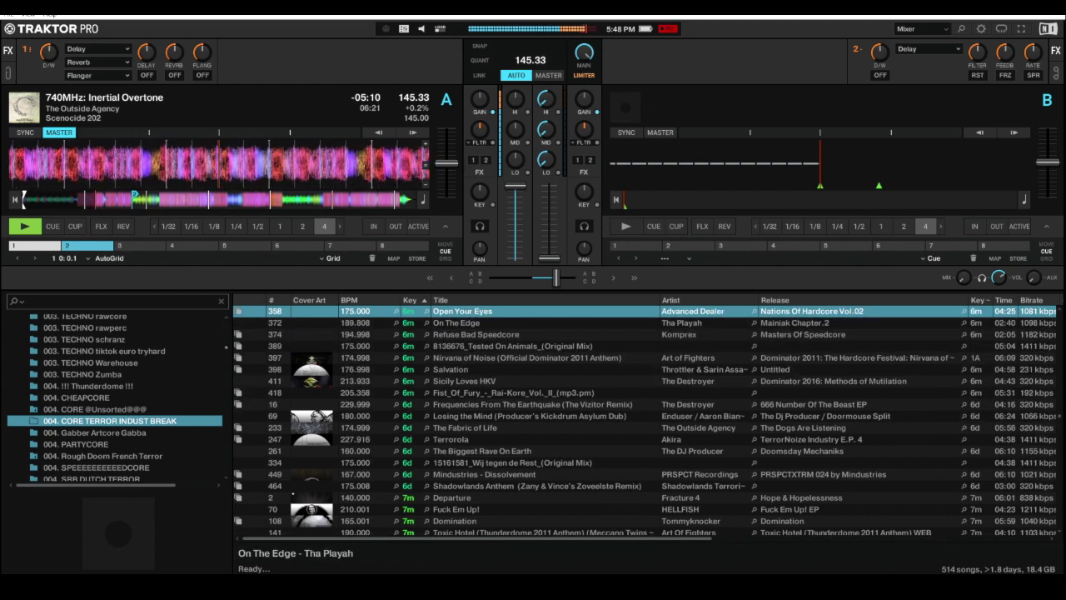
key(Up)
key(Up)
key(Up)
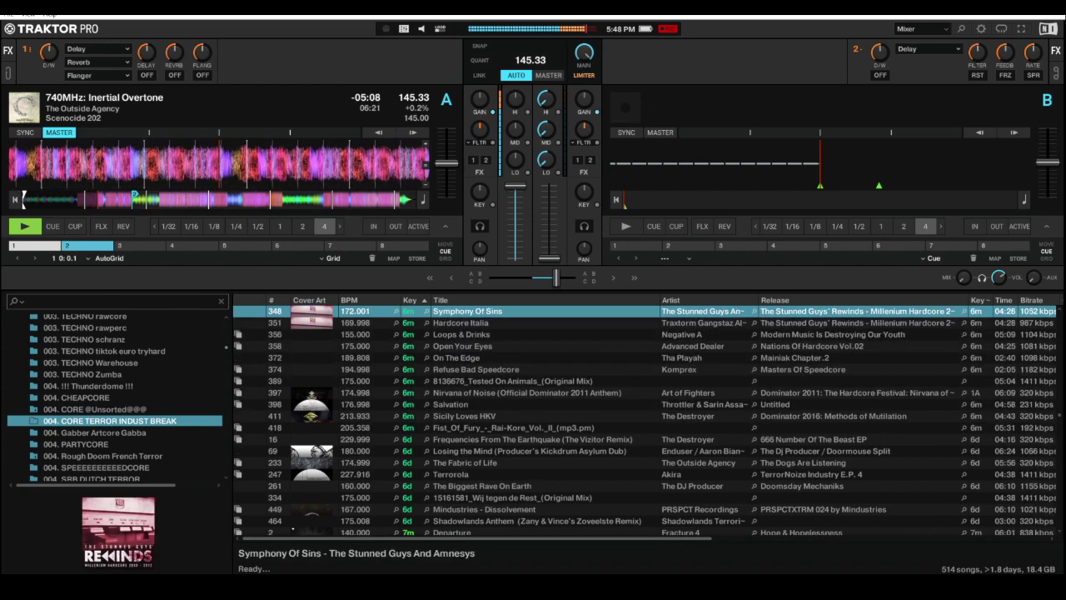
key(Down)
key(Down)
key(Down)
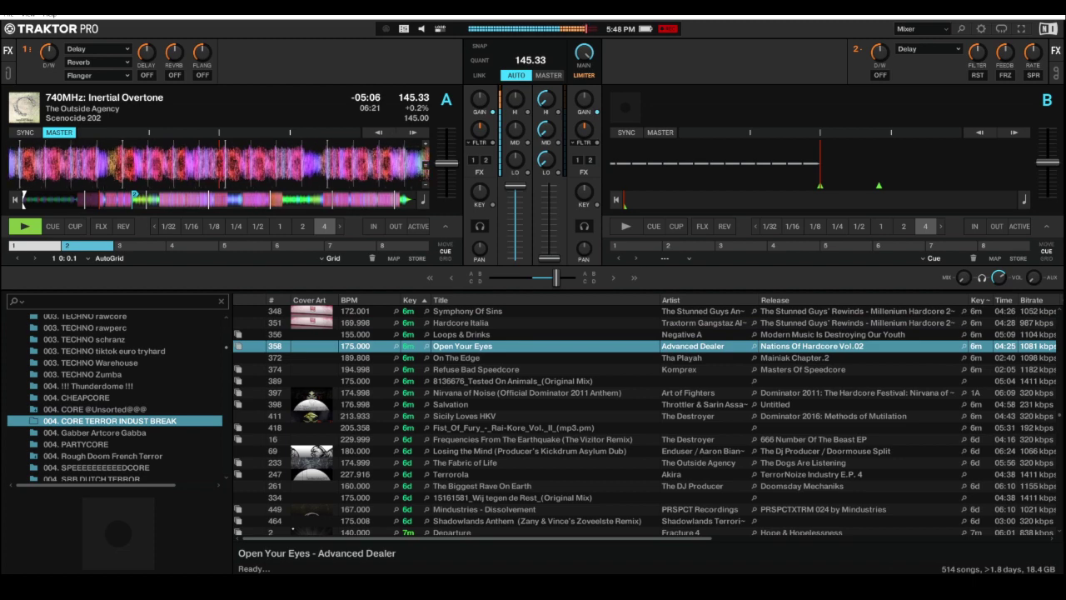
key(Up)
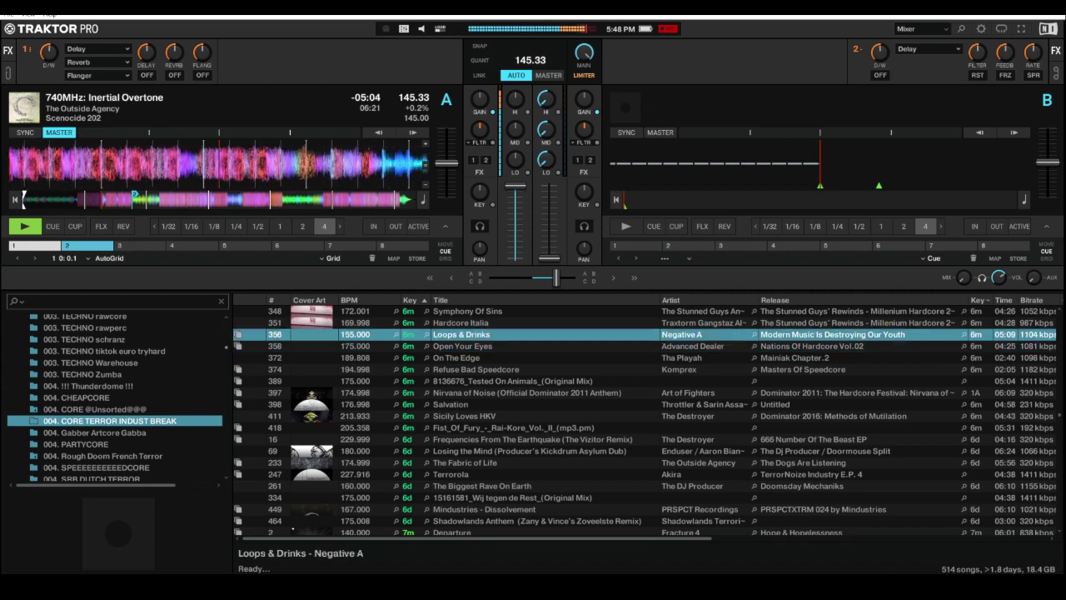
Step: Look through the 6m tracks in reverse order, from Loops & Drinks back to Now Everybody
key(Up)
key(Up)
key(Up)
key(Up)
key(Up)
key(Up)
key(Up)
key(Up)
key(Up)
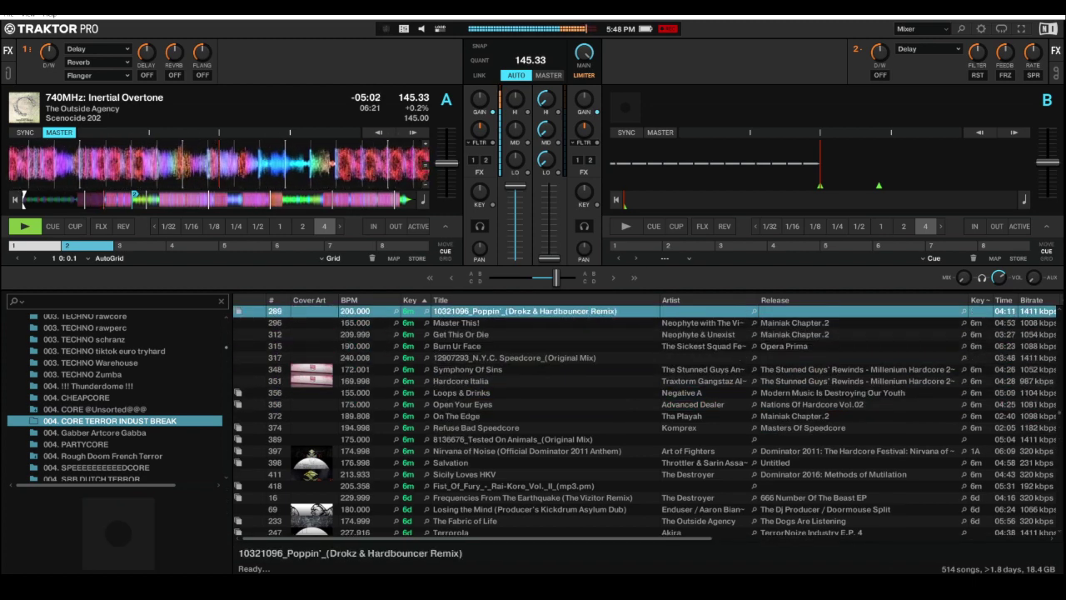
key(Up)
key(Up)
key(Up)
key(Up)
key(Up)
key(Up)
key(Up)
key(Up)
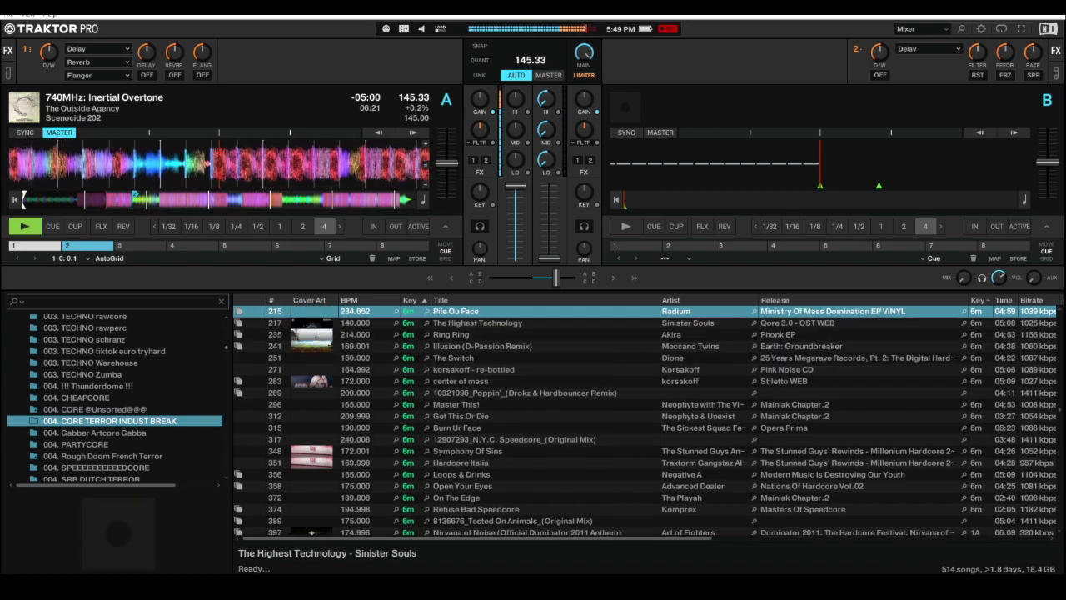
key(Up)
key(Up)
key(Up)
key(Up)
key(Up)
key(Up)
key(Up)
key(Up)
key(Up)
key(Up)
key(Up)
key(Up)
key(Up)
key(Up)
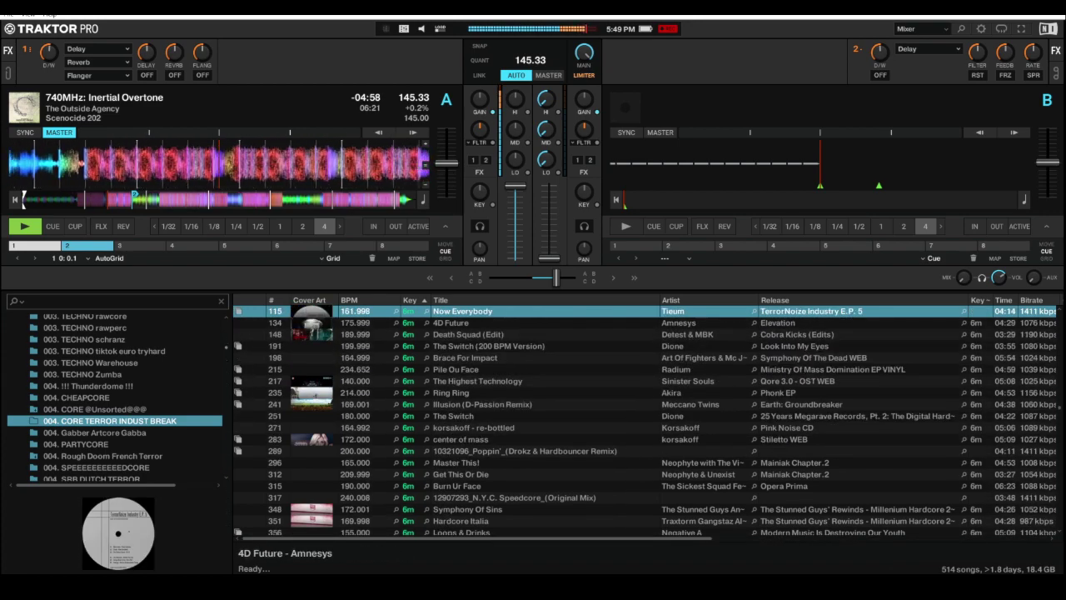
Step: Review the earliest 6m tracks and the 5d and 5m tracks in reverse order, back to Here no melody76 in key 4d
key(Up)
key(Up)
key(Up)
key(Up)
key(Up)
key(Up)
key(Up)
key(Up)
key(Up)
key(Up)
key(Up)
key(Up)
key(Up)
key(Up)
key(Up)
key(Up)
key(Up)
key(Up)
key(Up)
key(Up)
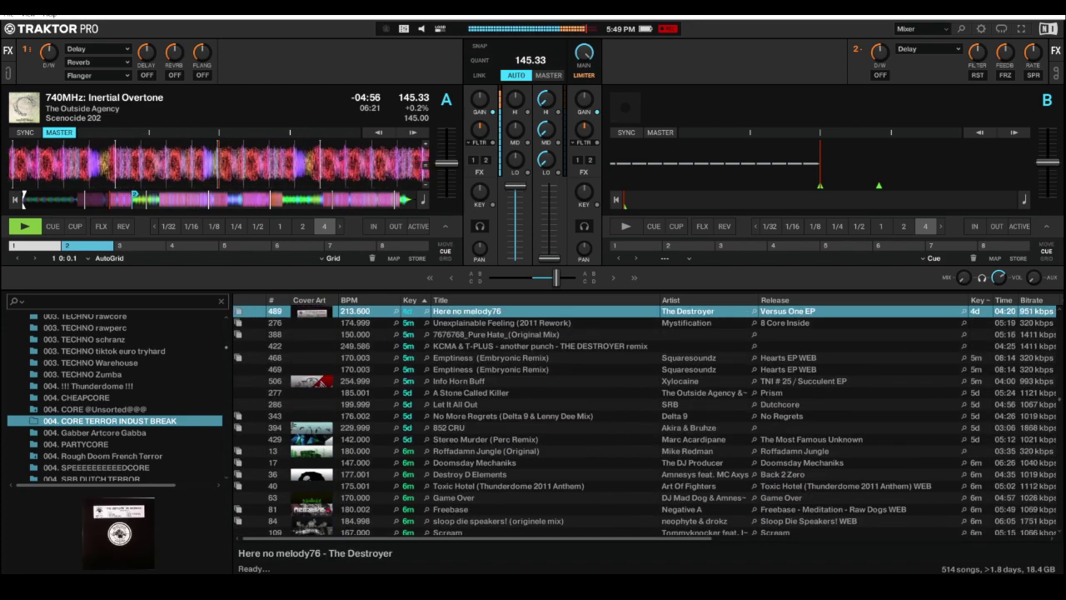
Step: Examine the 4d tracks in reverse order and continue back into the 4m tracks
key(Up)
key(Up)
key(Up)
key(Up)
key(Up)
key(Up)
key(Up)
key(Up)
key(Up)
key(Up)
key(Up)
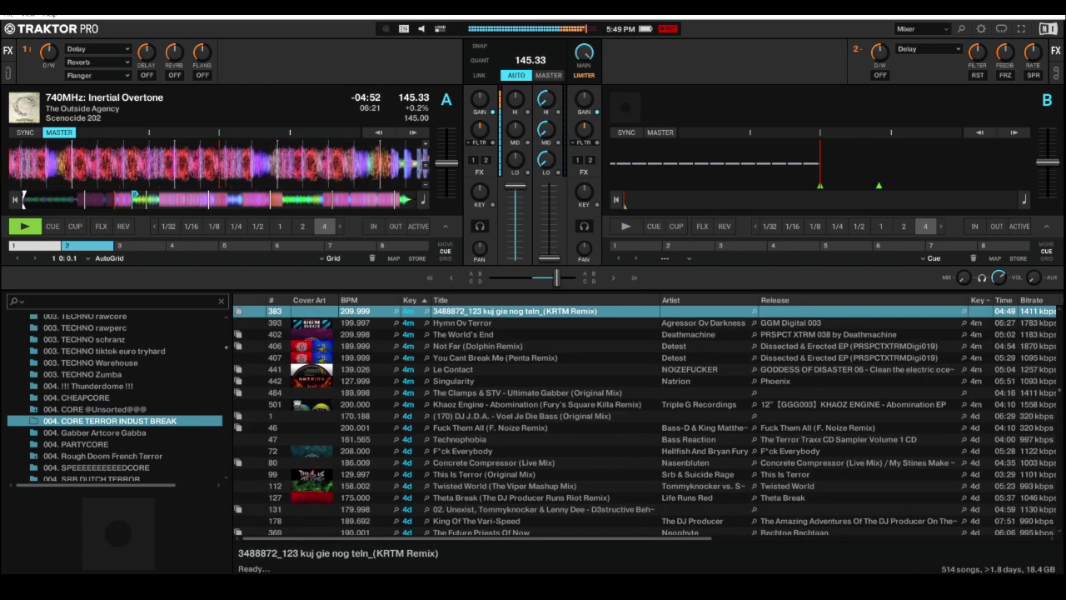
Step: Open the 003. TECHNO DarkDescent folder and sort its tracks by key
scroll(117, 395, up, 5)
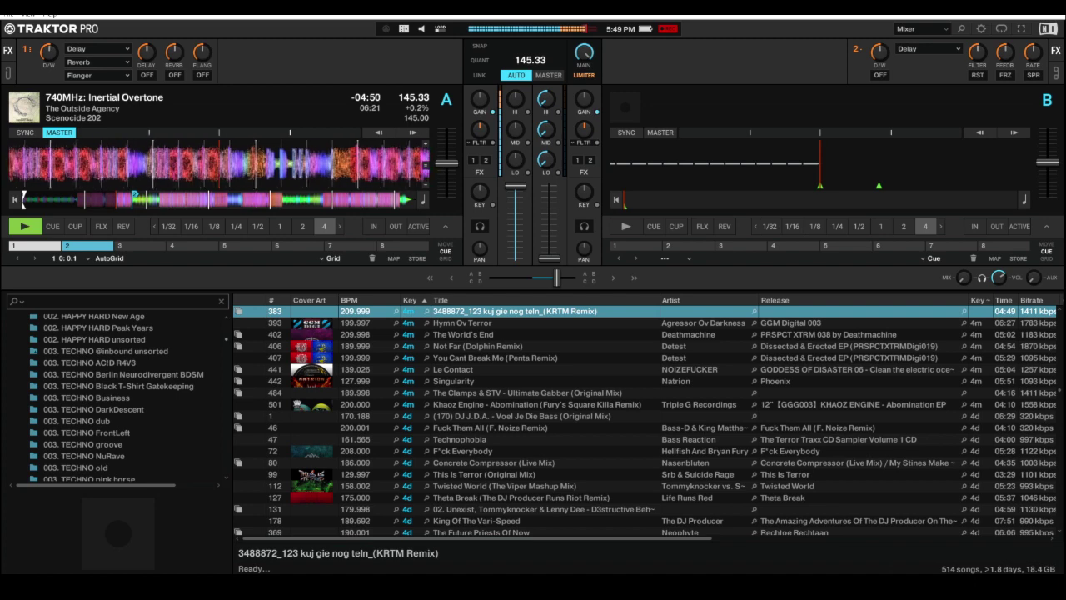
scroll(116, 396, up, 1)
scroll(117, 396, down, 3)
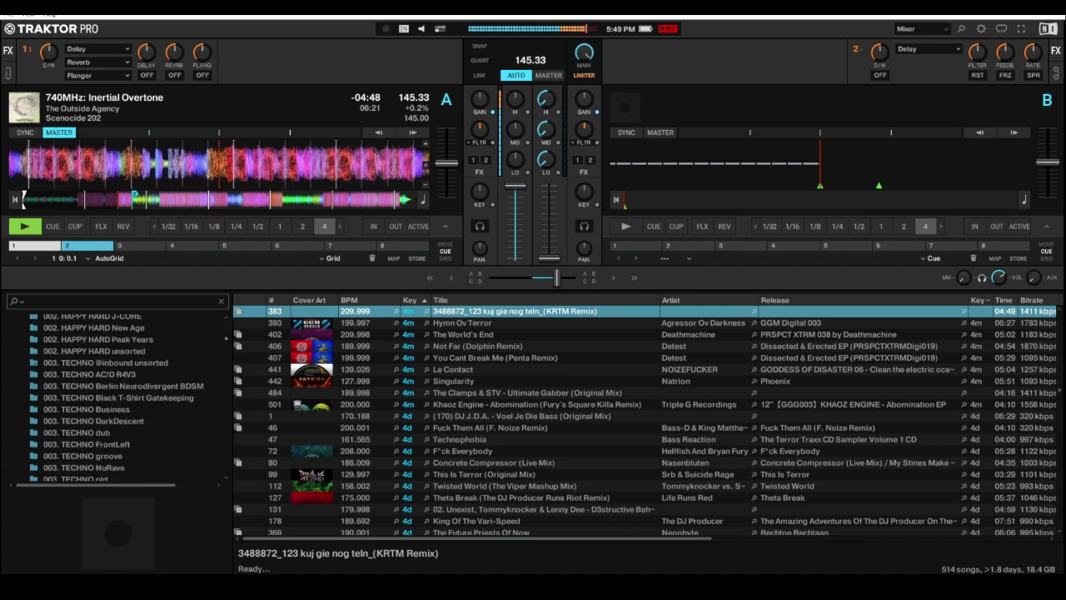
click(94, 385)
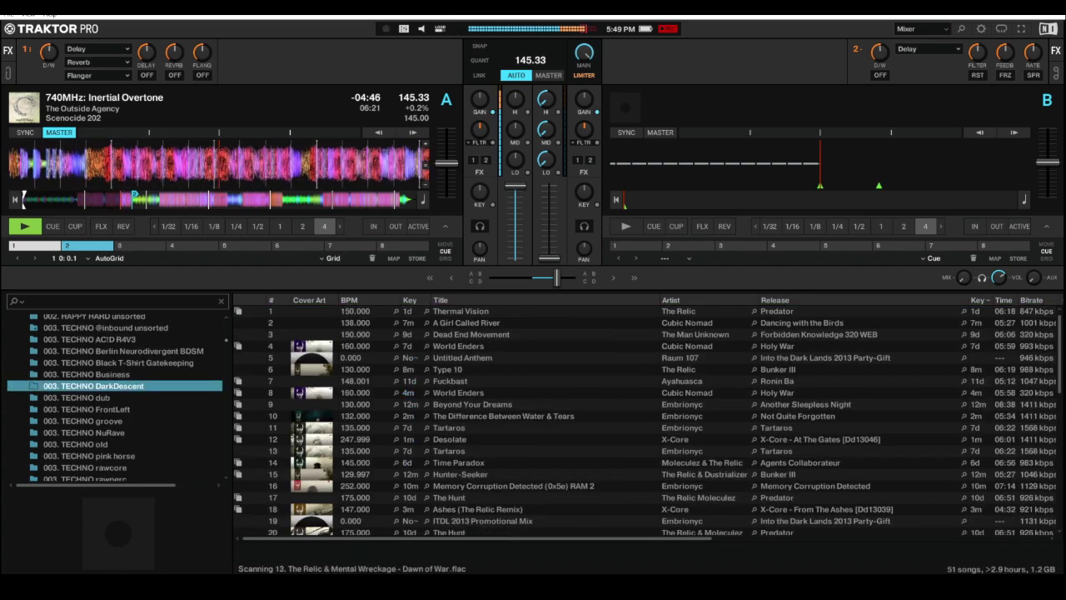
click(409, 300)
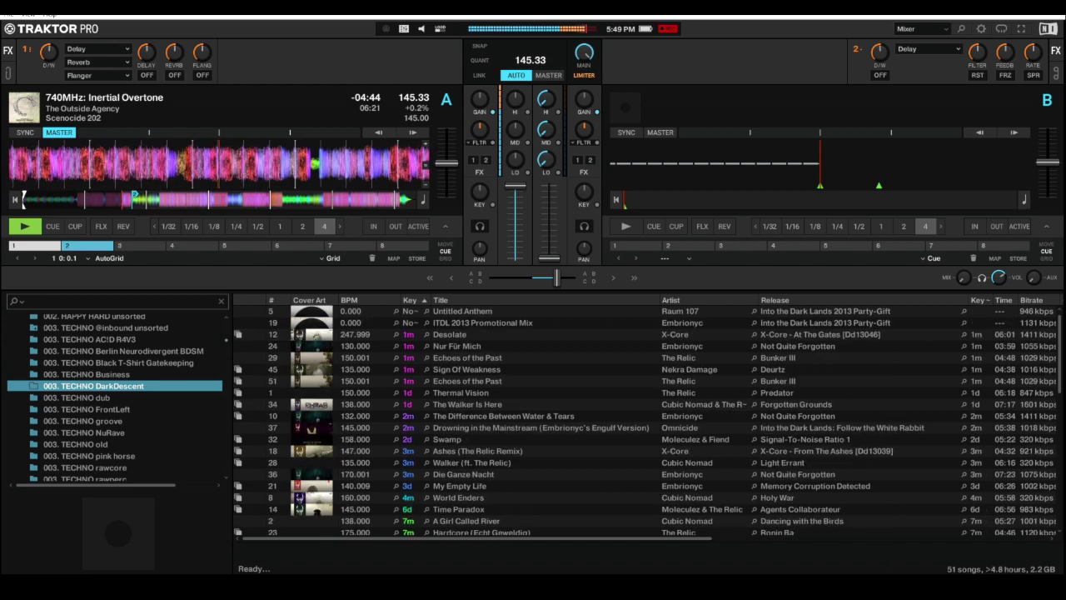
Step: Load the 6d track Time Paradox by Moleculez & The Relic into deck B
scroll(644, 421, down, 4)
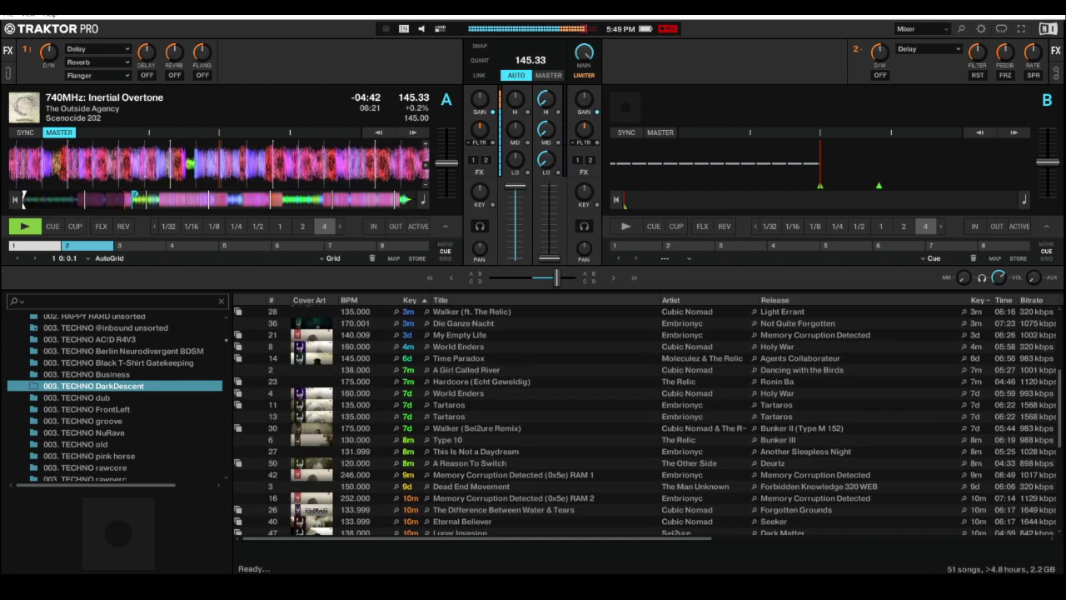
click(458, 358)
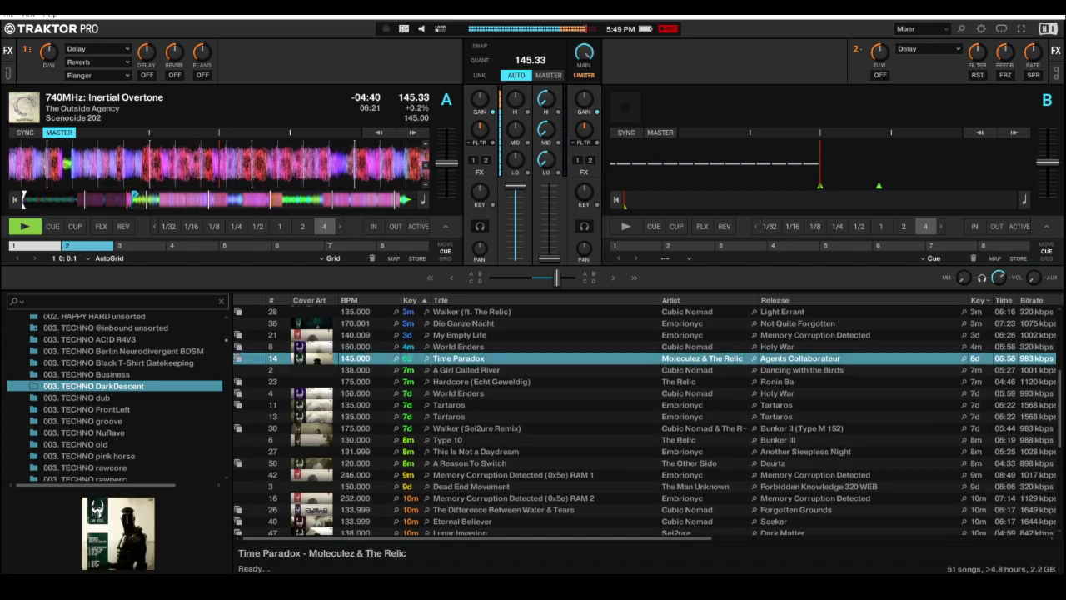
key(ctrl+Right)
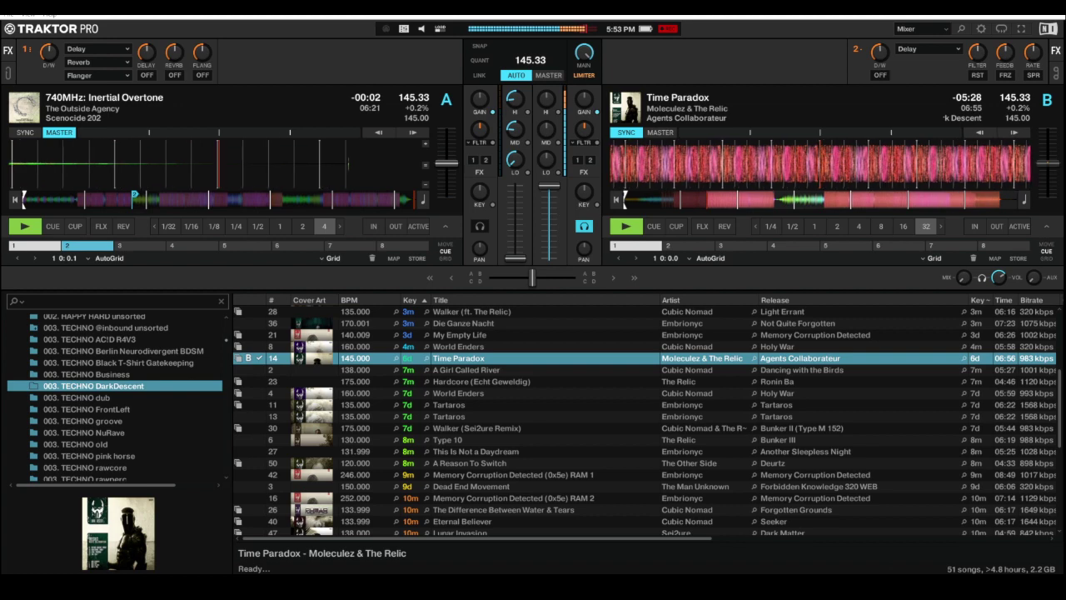
Step: Look through the DarkDescent tracks following Time Paradox, and then go back through the earlier keys to 2m
key(Down)
key(Down)
key(Down)
key(Down)
key(Down)
key(Down)
key(Down)
key(Up)
key(Up)
key(Up)
key(Up)
key(Up)
key(Up)
key(Up)
key(Up)
key(Up)
key(Up)
key(Up)
key(Up)
key(Up)
key(Up)
key(Up)
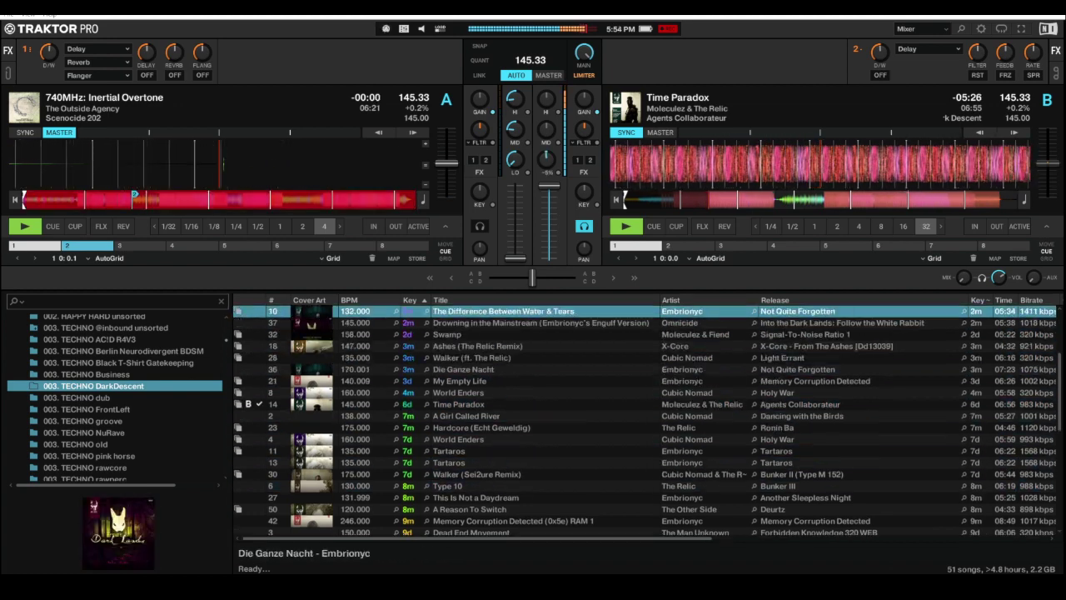
Step: Review the 2d, 3m and 3d tracks in forward order, and highlight World Enders in key 4m
key(Down)
key(Down)
key(Down)
key(Down)
key(Down)
key(Down)
key(Down)
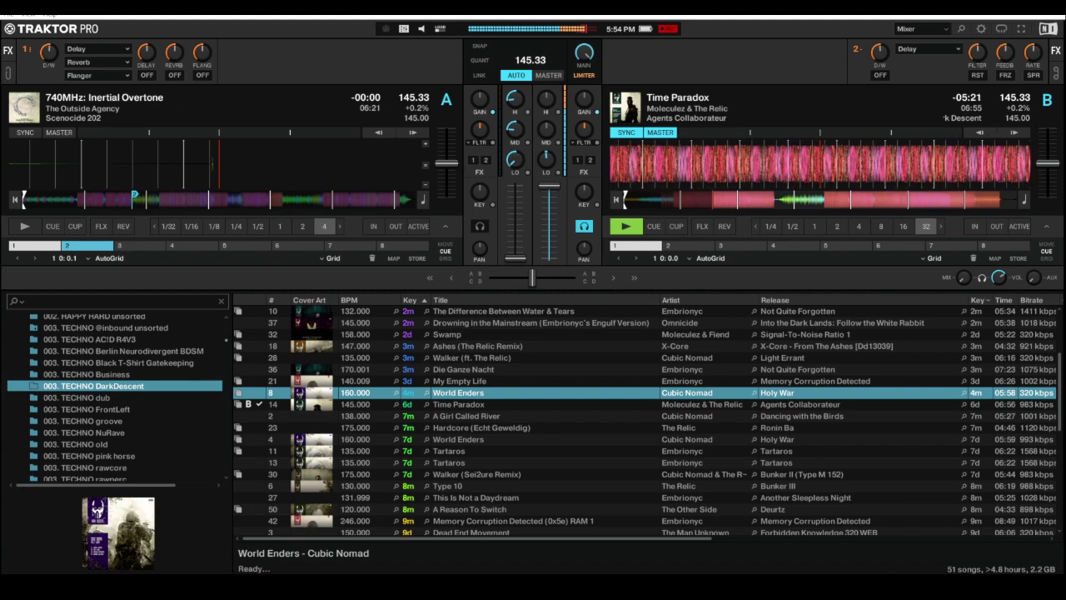
Step: Open the 003. TECHNO rawcore folder and sort its tracks by key
scroll(117, 391, down, 3)
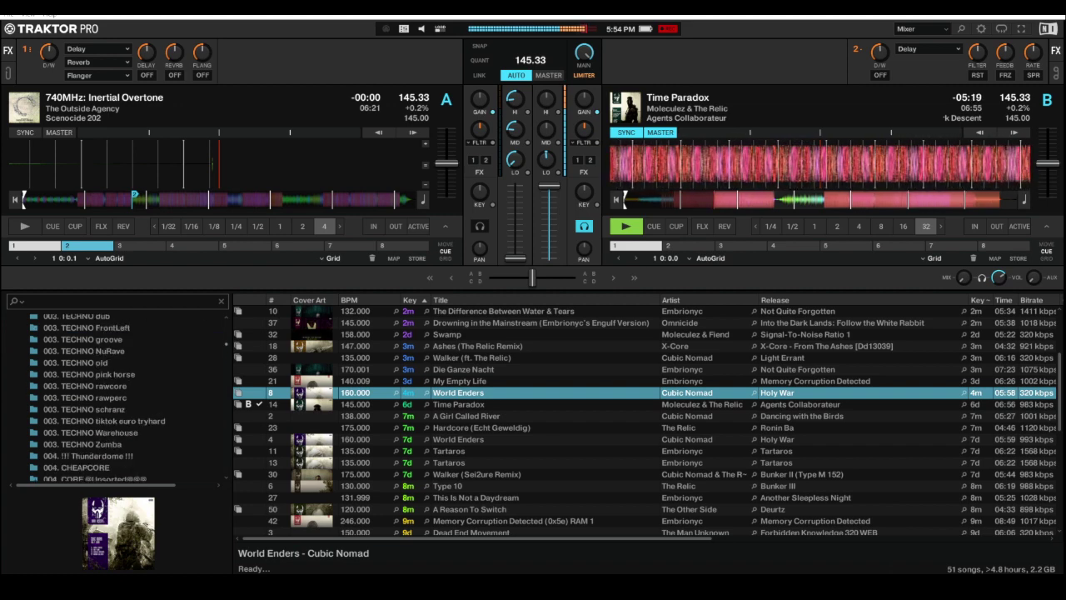
scroll(116, 392, down, 2)
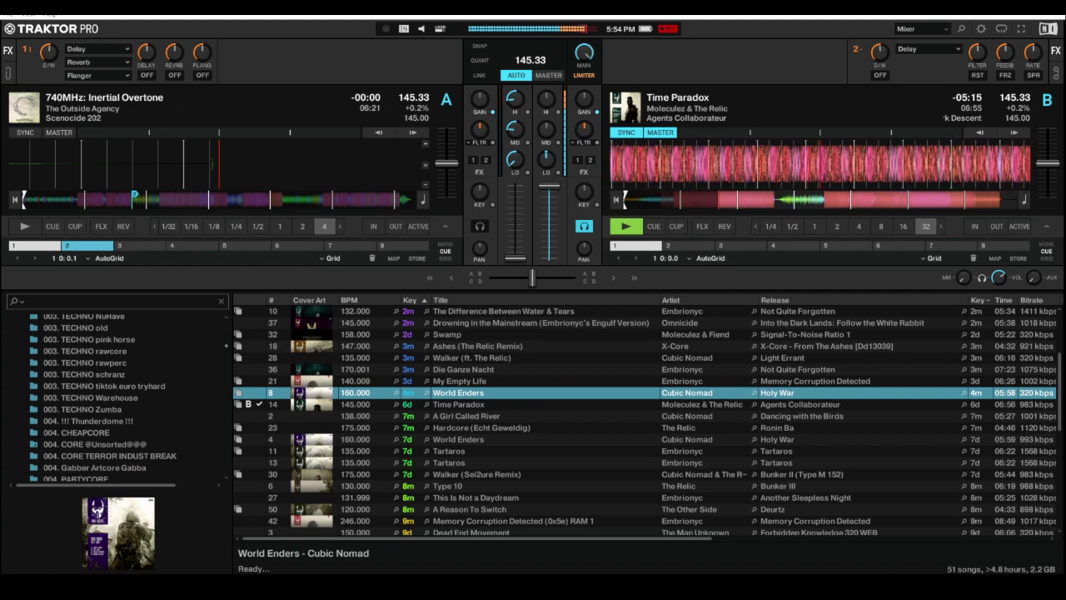
click(85, 351)
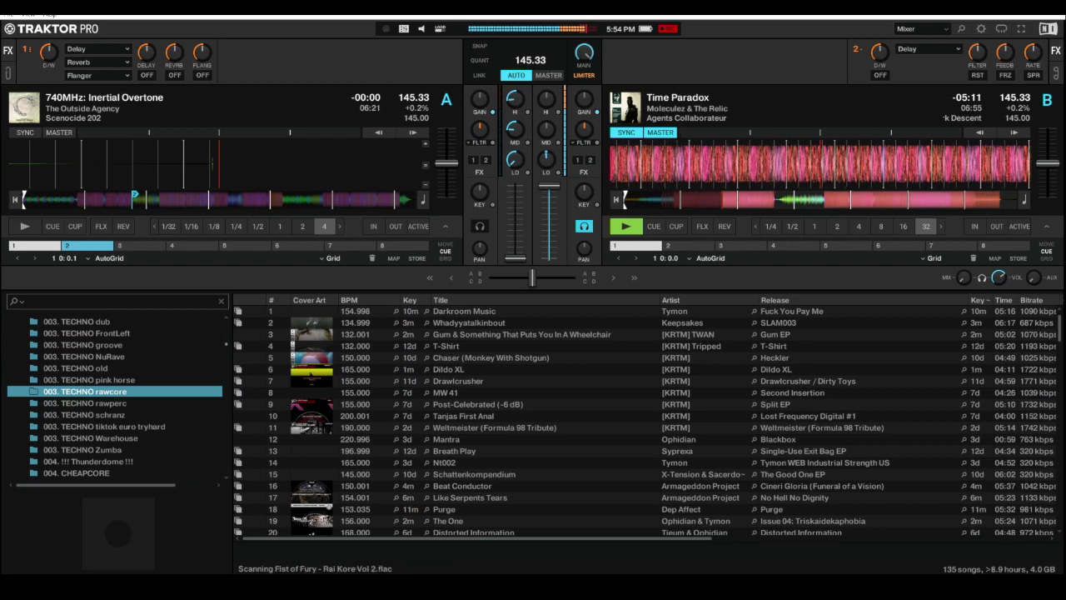
click(411, 299)
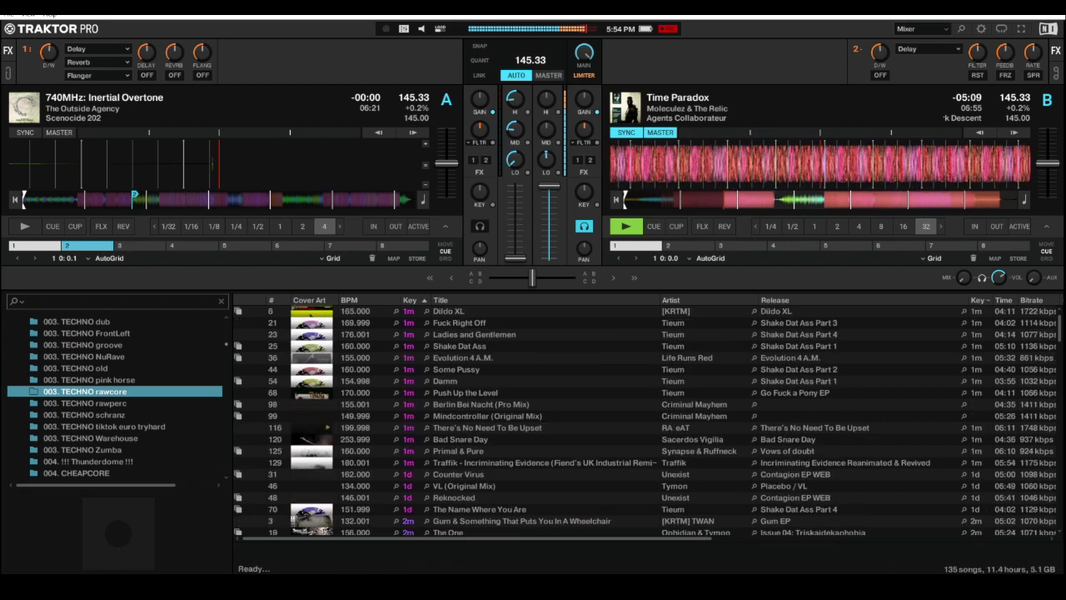
Step: Find the 6m tracks in the rawcore folder and highlight Like Serpents Tears by Armageddon Project
scroll(645, 421, down, 15)
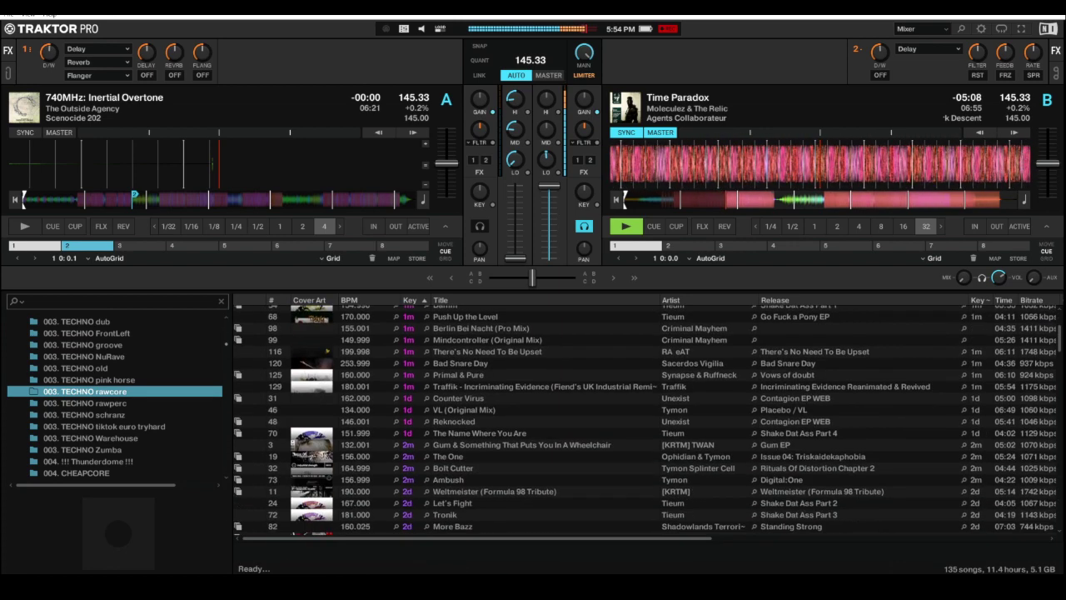
scroll(644, 421, up, 1)
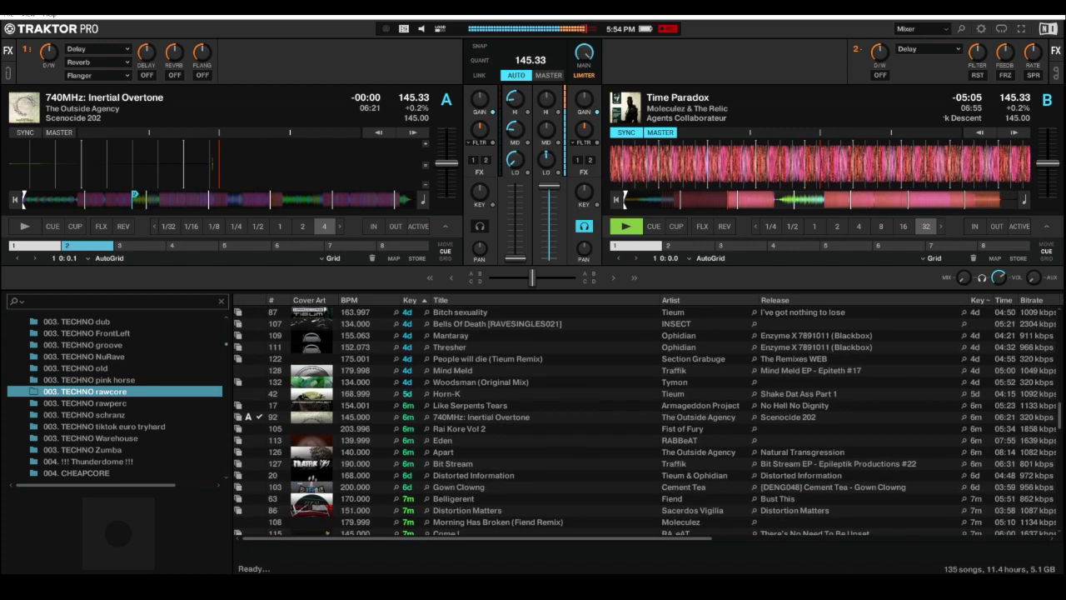
click(470, 405)
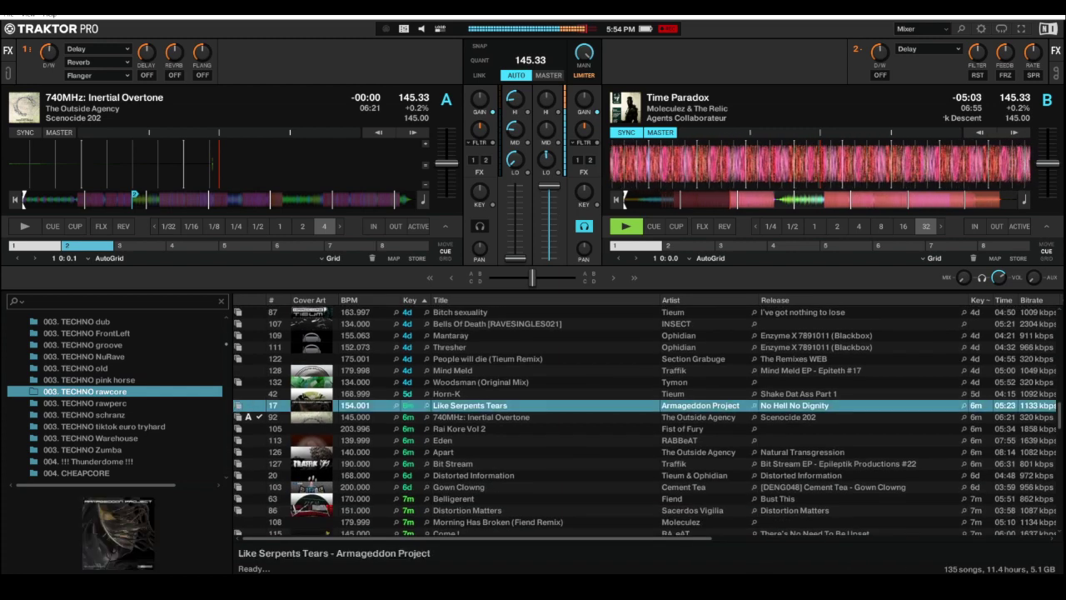
Step: Look through the rawcore tracks in reverse order from Like Serpents Tears, across the 5d and 4d tracks into 4m
key(Up)
key(Up)
key(Up)
key(Up)
key(Up)
key(Up)
key(Up)
key(Up)
key(Up)
key(Up)
key(Up)
key(Up)
key(Up)
key(Up)
key(Up)
key(Up)
key(Up)
key(Up)
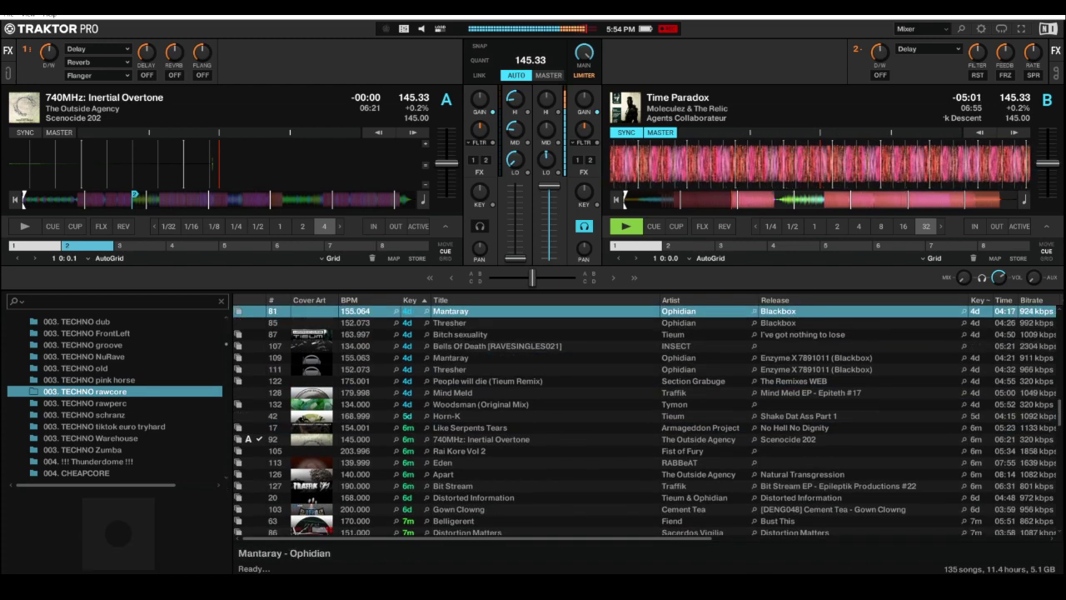
Step: Review the rawcore tracks in forward order from key 4m through 4d, 6m, 6d and 7m to Alternate in key 7d
key(Down)
key(Down)
key(Down)
key(Down)
key(Down)
key(Down)
key(Down)
key(Down)
key(Down)
key(Down)
key(Down)
key(Down)
key(Down)
key(Down)
key(Down)
key(Down)
key(Down)
key(Down)
key(Down)
key(Down)
key(Down)
key(Down)
key(Down)
key(Down)
key(Down)
key(Down)
key(Down)
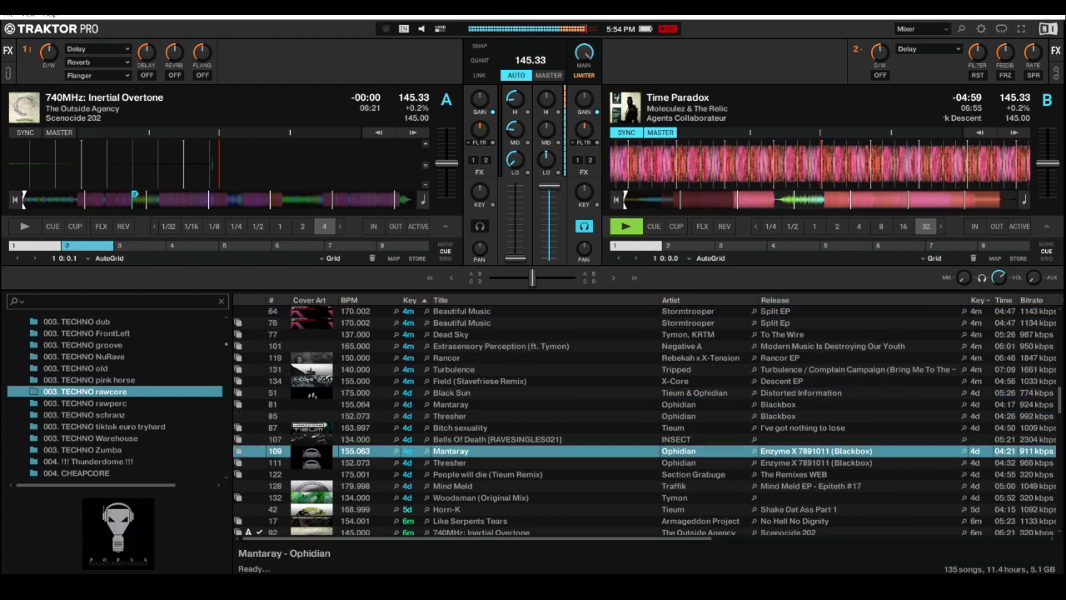
key(Down)
key(Down)
key(Down)
key(Down)
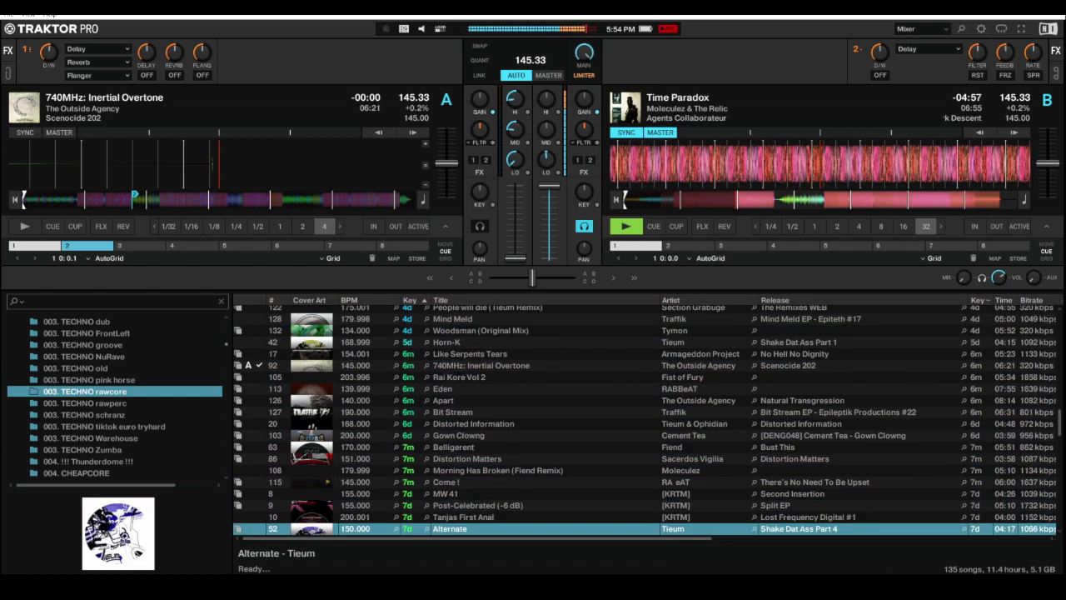
Step: Find Come ! by RA eAT among the rawcore folder's 7m tracks and load it onto deck A
key(Down)
key(Down)
key(Up)
key(Up)
key(Up)
key(Up)
key(Up)
key(Up)
key(Up)
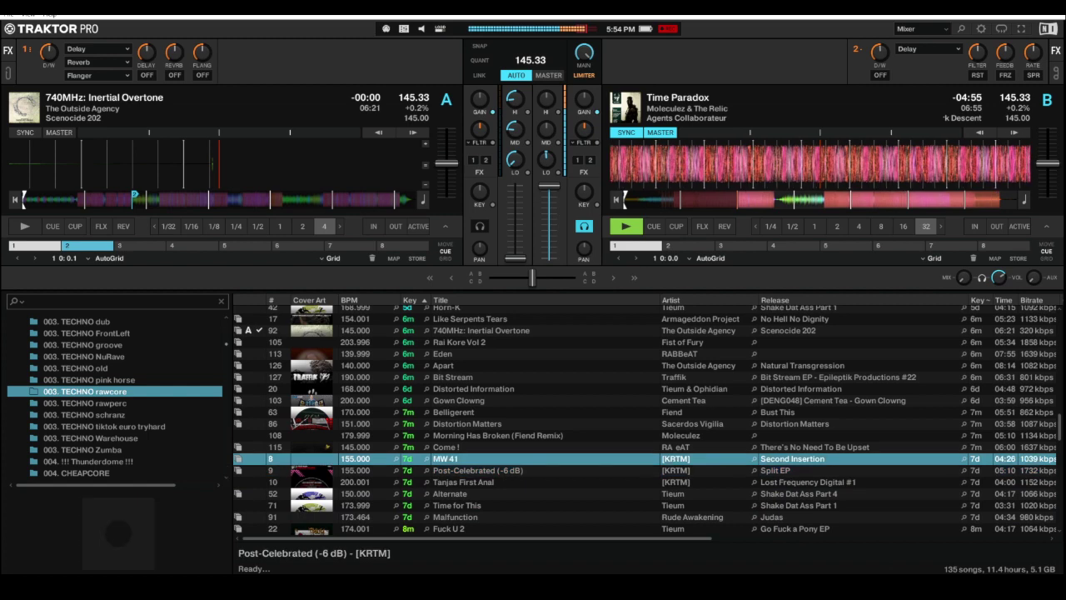
key(ctrl+Left)
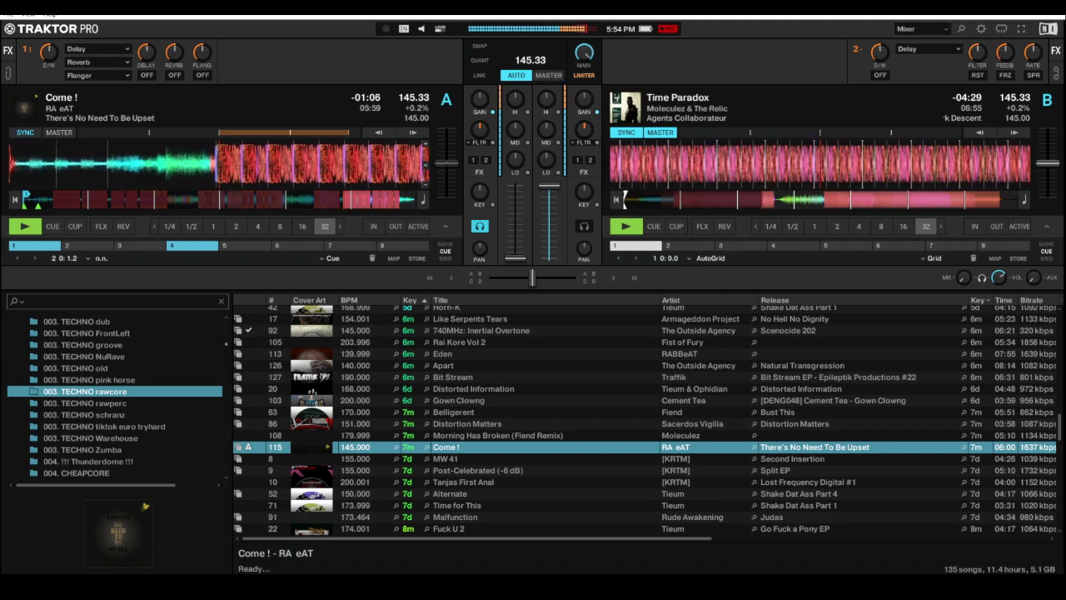
Step: Store hotcue 2 of Come ! again slightly earlier near the track's start, and start playing deck A from it
key(4)
key(1)
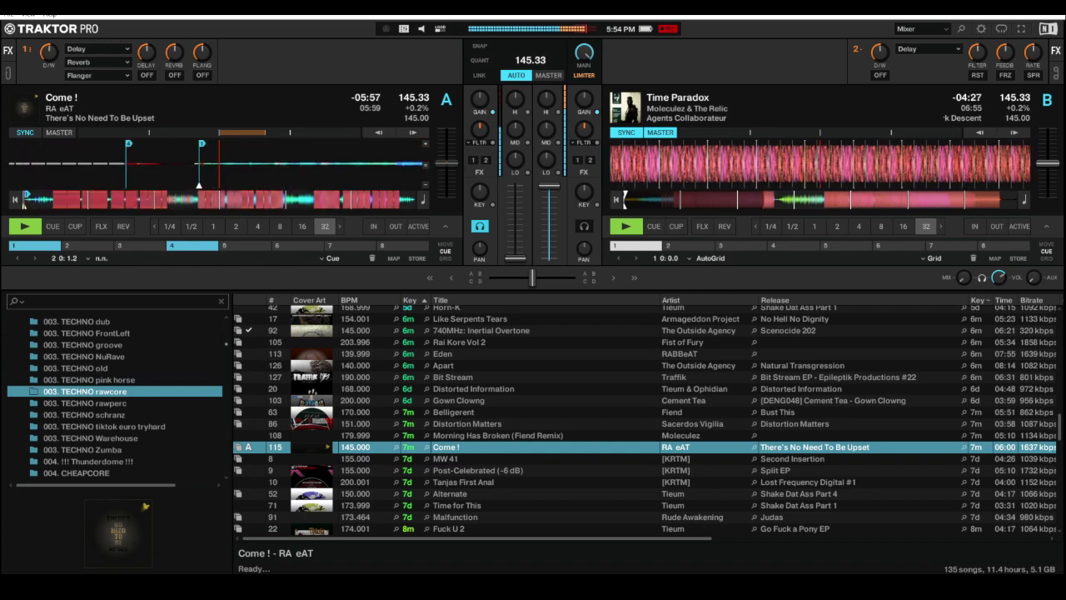
key(c)
key(2)
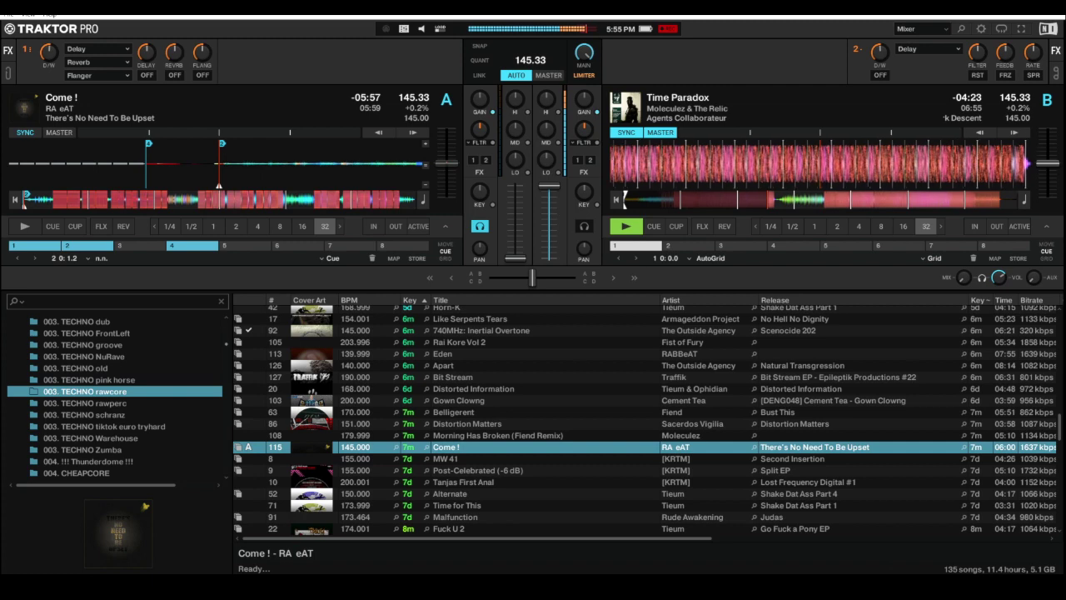
key(shift+2)
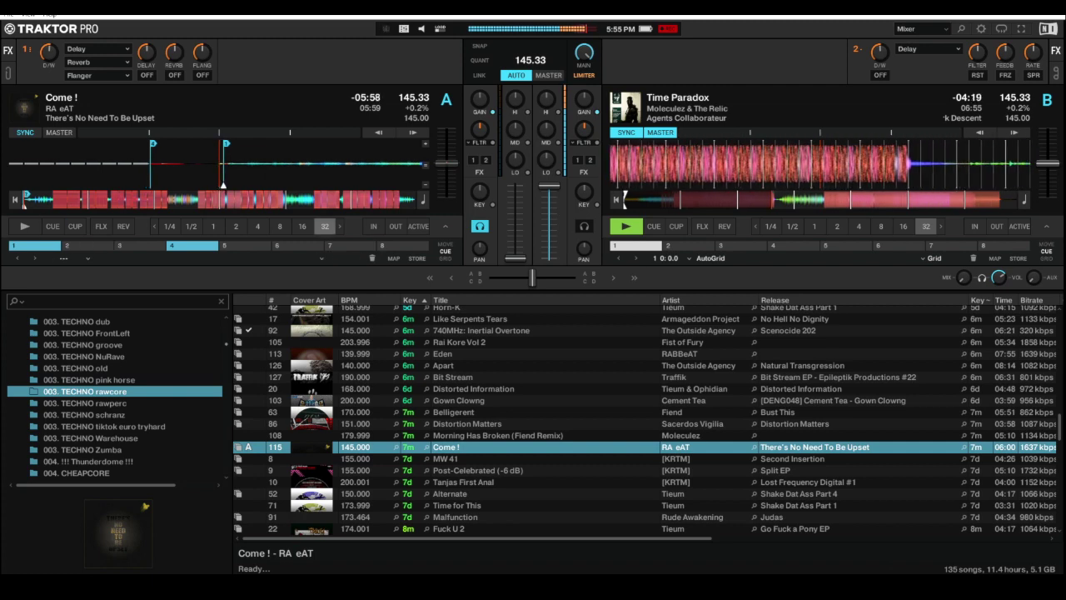
key(2)
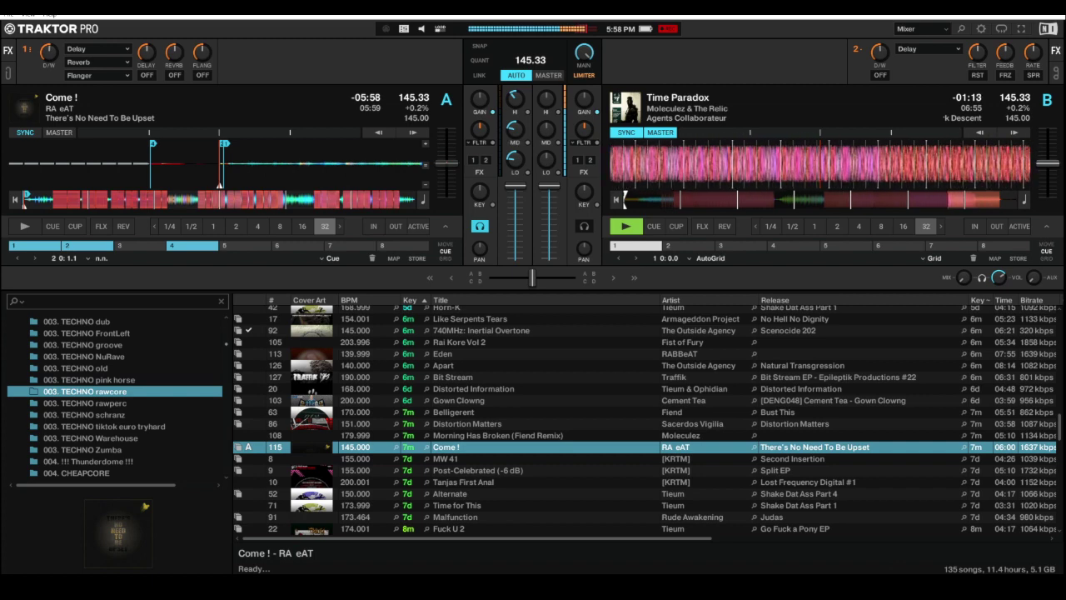
key(space)
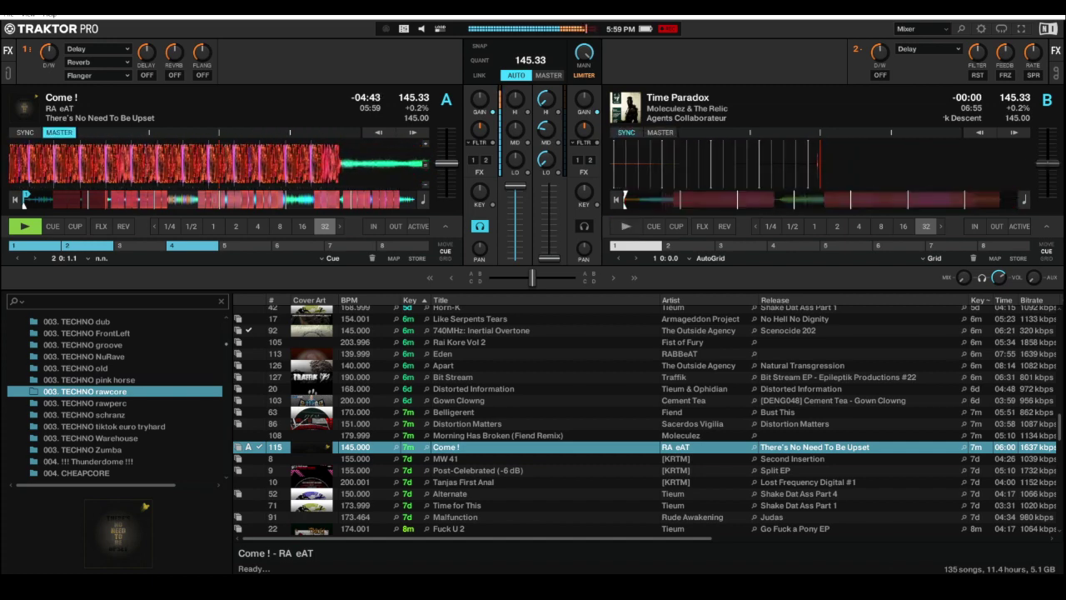
Step: Look through the rawcore tracks from Come ! forward across keys 7d and 8m to the 9m tracks
key(Down)
key(Down)
key(Down)
key(Down)
key(Down)
key(Down)
key(Down)
key(Down)
key(Down)
key(Down)
key(Down)
key(Down)
key(Down)
key(Down)
key(Down)
key(Down)
key(Down)
key(Down)
key(Down)
key(Down)
key(Down)
key(Down)
key(Down)
key(Down)
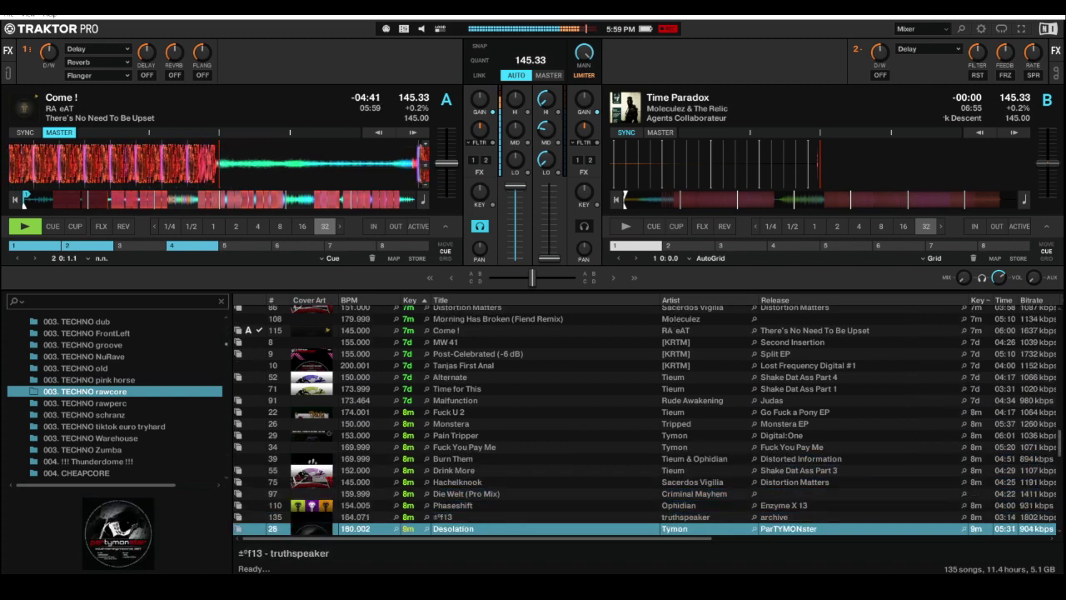
Step: Go back to the 8m tracks and load Hachelknook by Sacerdos Vigilia onto deck B
key(Up)
key(Up)
key(Up)
key(Up)
key(Up)
key(Up)
key(Up)
key(Up)
key(Up)
key(Up)
key(Up)
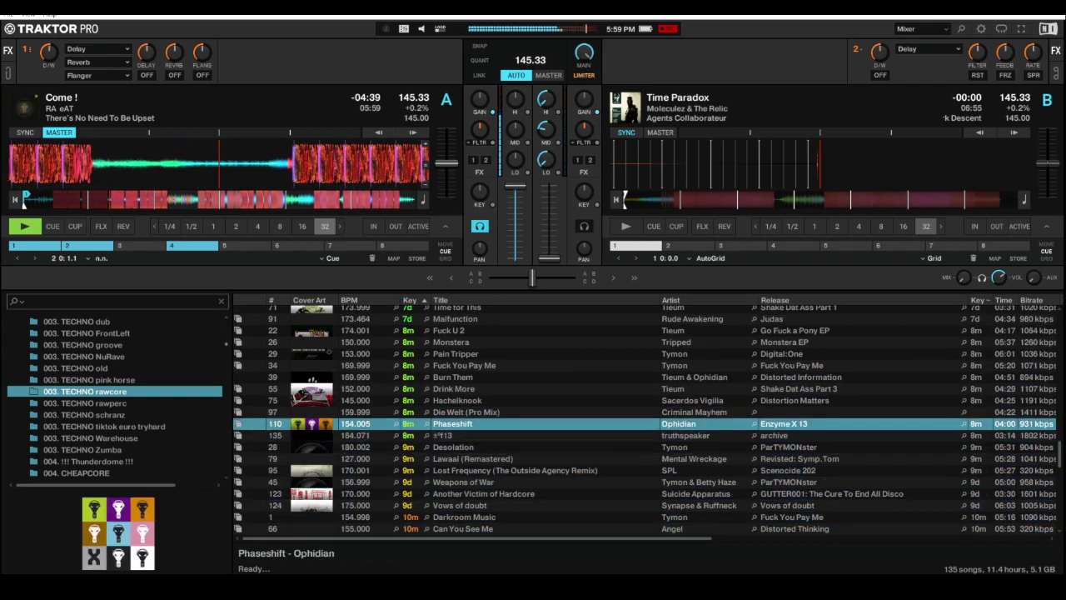
key(ctrl+Right)
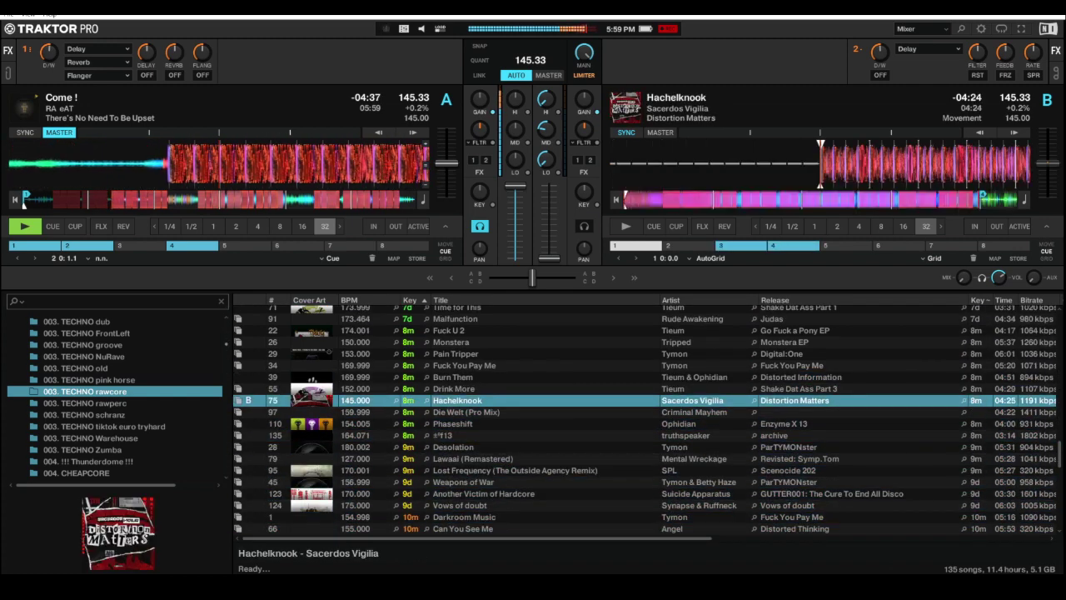
Step: Reset deck B's high, mid and low EQ, switch headphone monitoring from deck A to deck B, and start Hachelknook
key(h)
key(m)
key(l)
key(m)
key(h)
key(space)
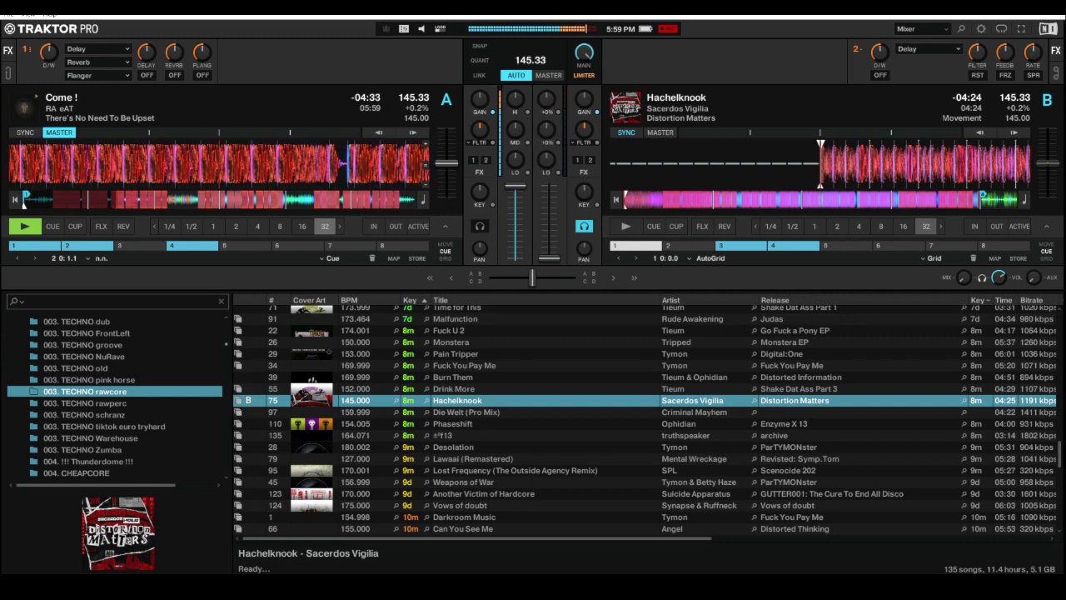
Step: Skip forward through Hachelknook on deck B to preview its middle sections in the headphones
key(Right)
key(Right)
key(Right)
key(Right)
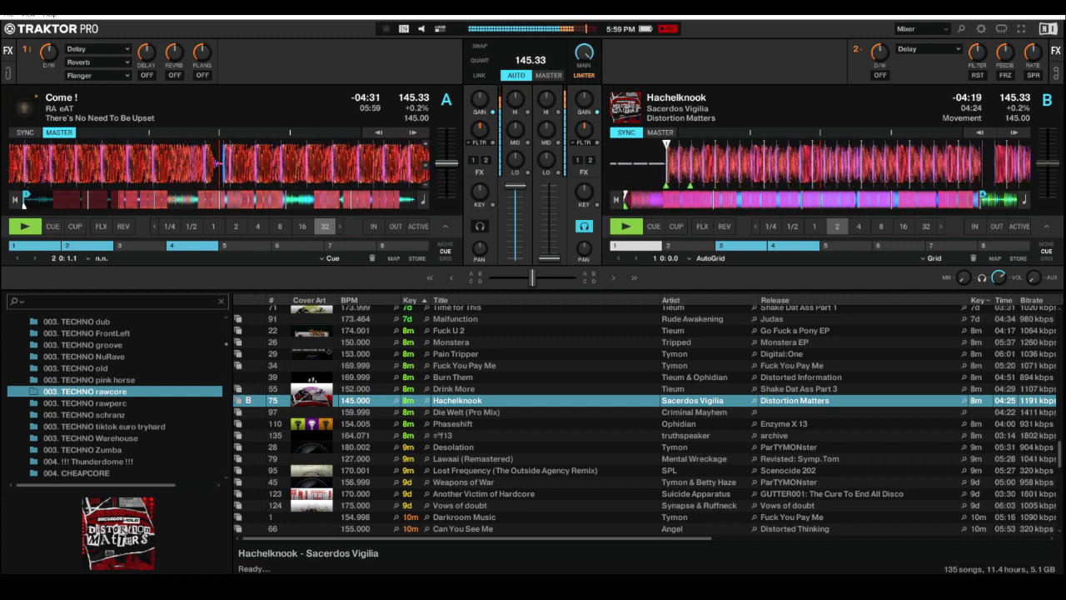
key(Right)
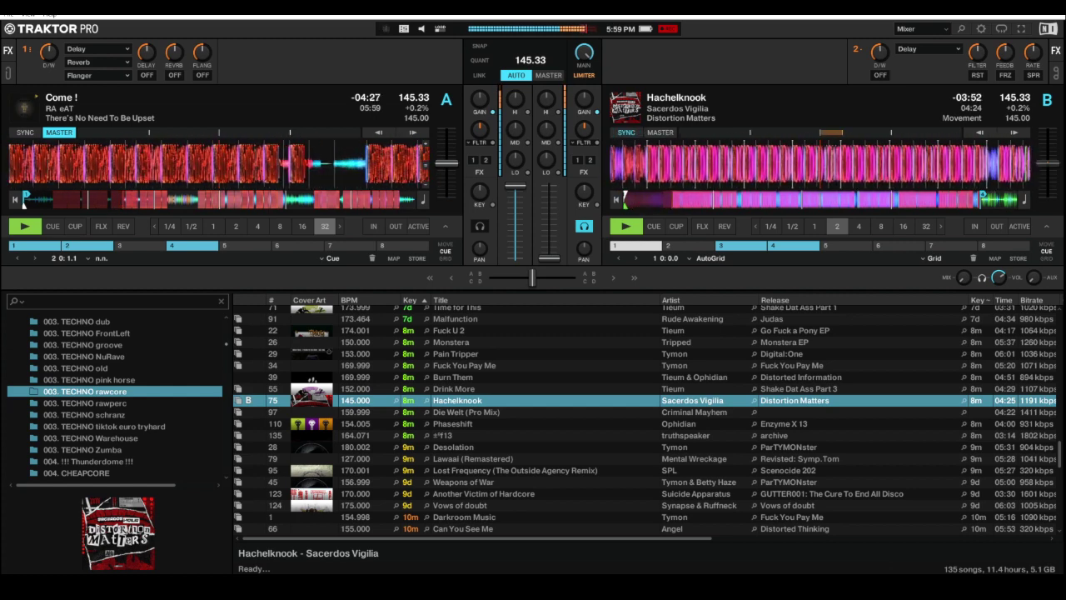
key(j)
key(f)
key(f)
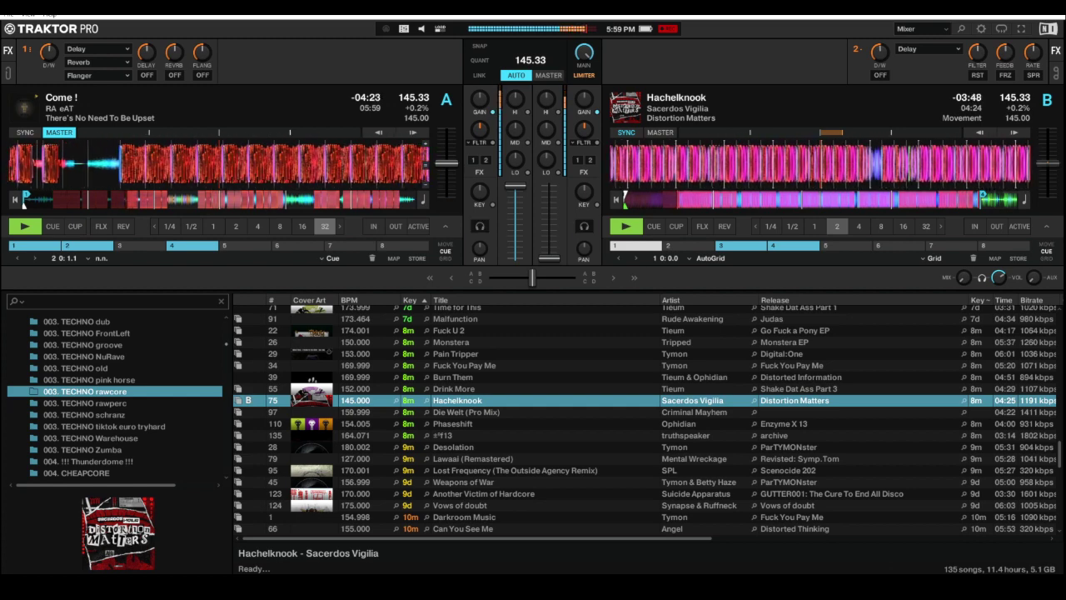
key(j)
key(j)
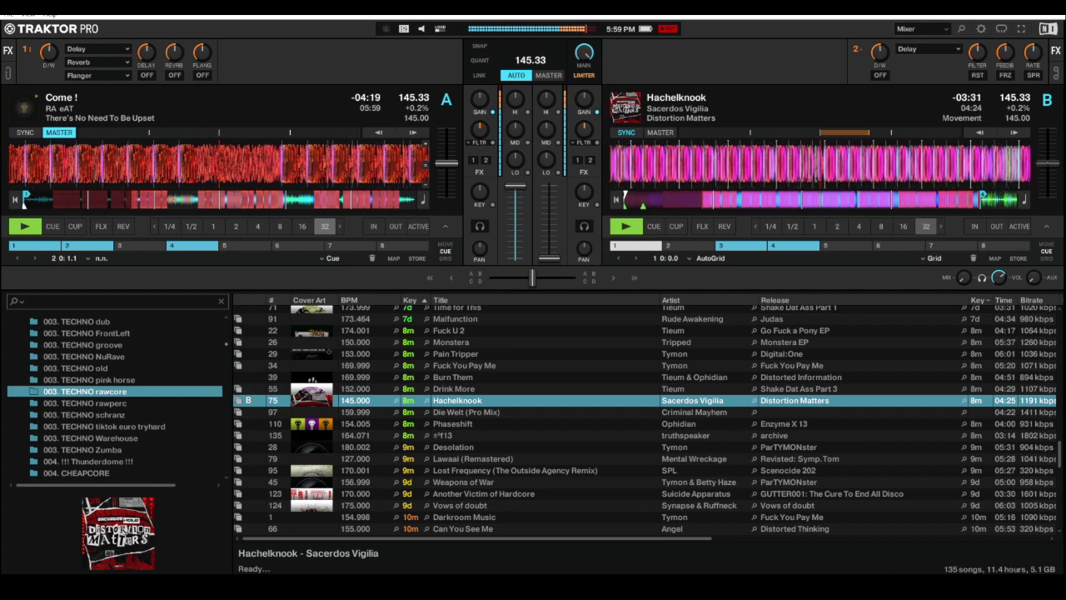
key(h)
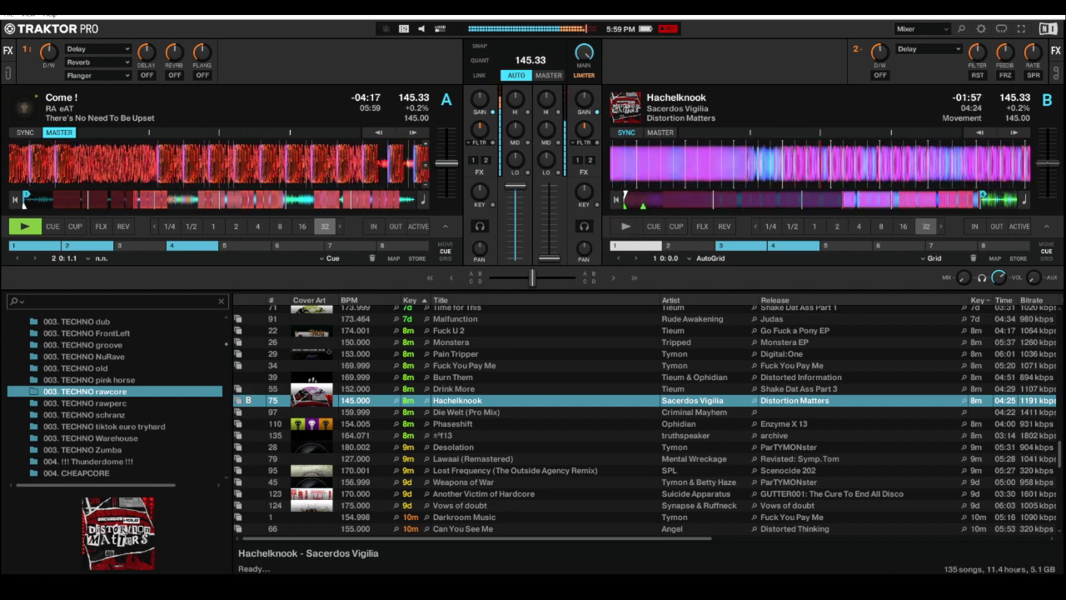
Step: Preview the section of Hachelknook with just under two minutes remaining, and return deck B to the track's start
key(space)
key(j)
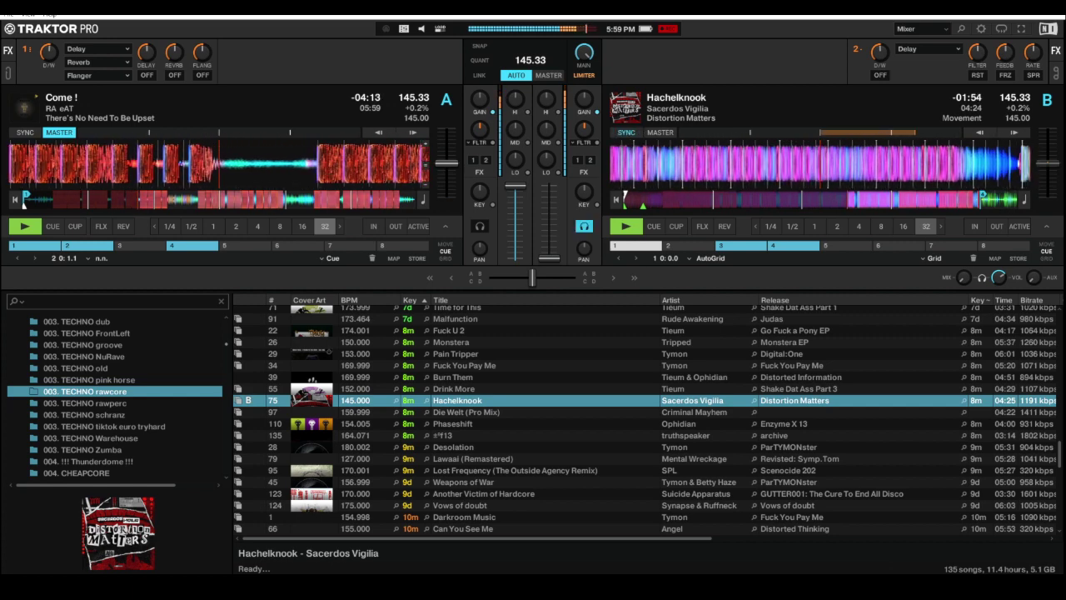
key(space)
key(space)
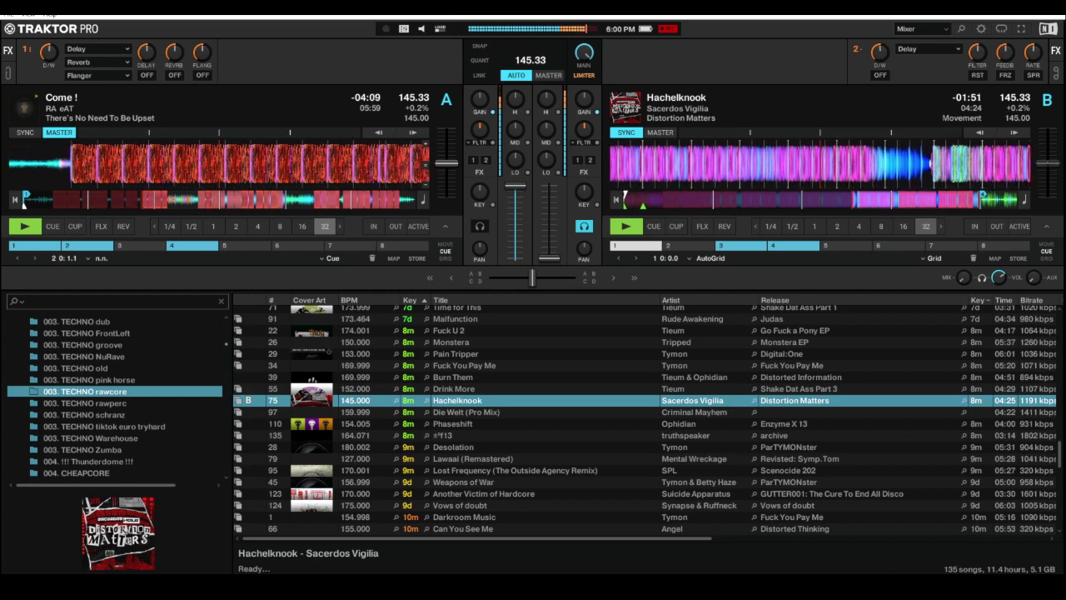
key(space)
key(c)
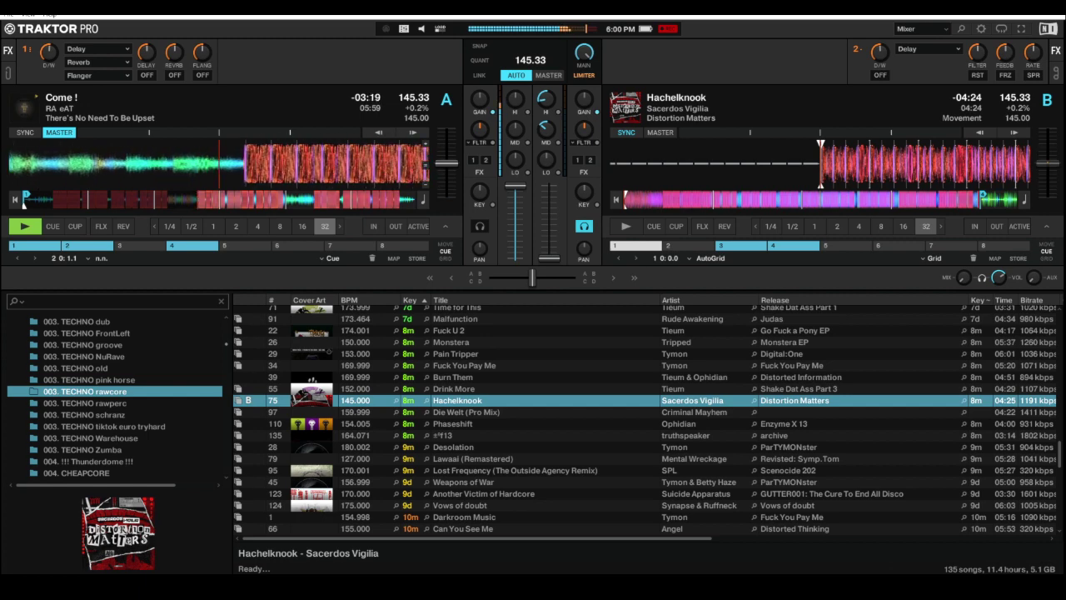
Step: Start Hachelknook on deck B from its beginning while Come ! plays on deck A
key(j)
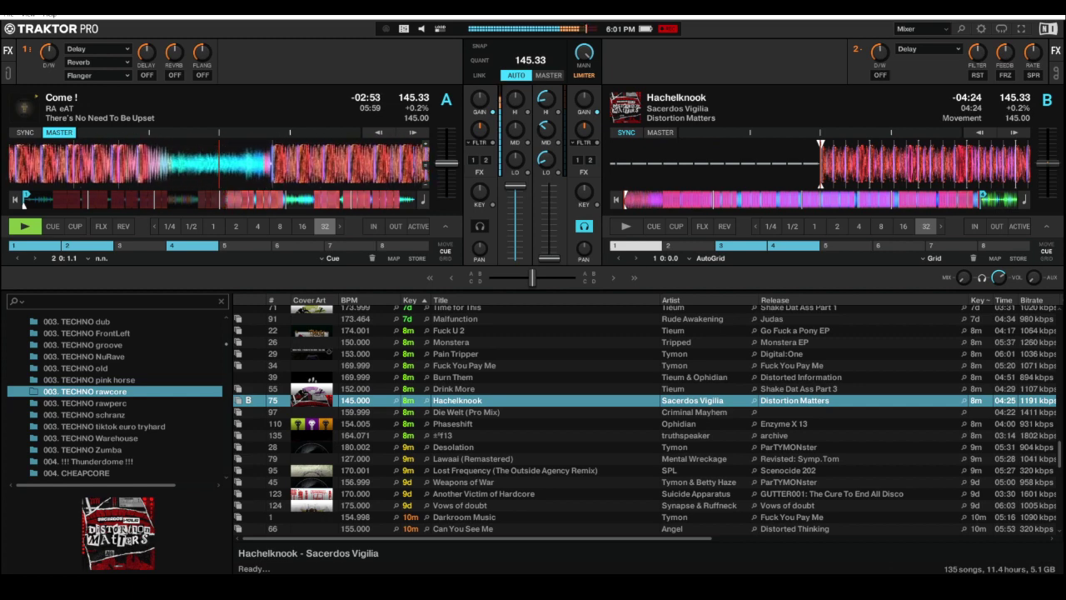
key(k)
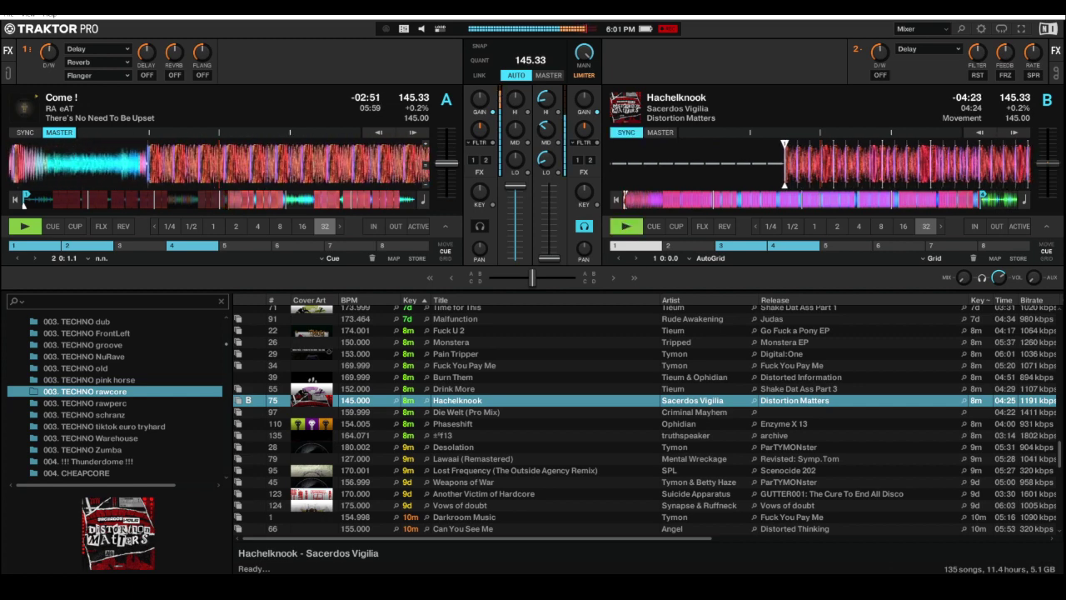
key(k)
key(j)
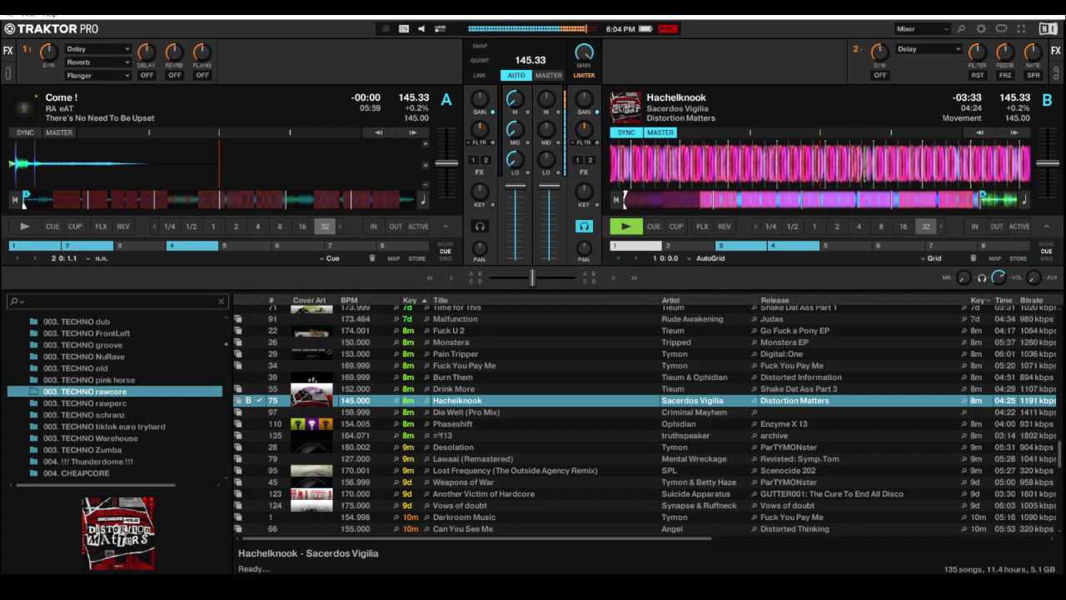
Step: Look through the rawcore tracks from Hachelknook forward to Darkroom Music in key 10m
key(Down)
key(Down)
key(Down)
key(Down)
key(Down)
key(Down)
key(Down)
key(Down)
key(Down)
key(Down)
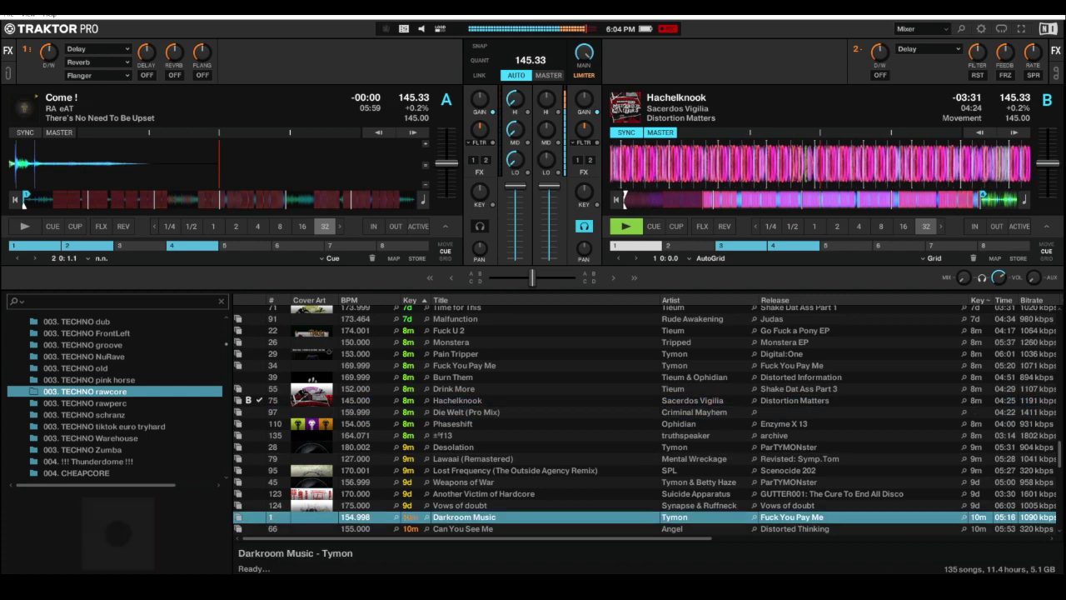
Step: Look through the rawcore tracks in reverse order from Darkroom Music back to Bells Of Death in key 4d
key(Up)
key(Up)
key(Up)
key(Up)
key(Up)
key(Up)
key(Up)
key(Up)
key(Up)
key(Up)
key(Up)
key(Up)
key(Up)
key(Up)
key(Up)
key(Up)
key(Up)
key(Up)
key(Up)
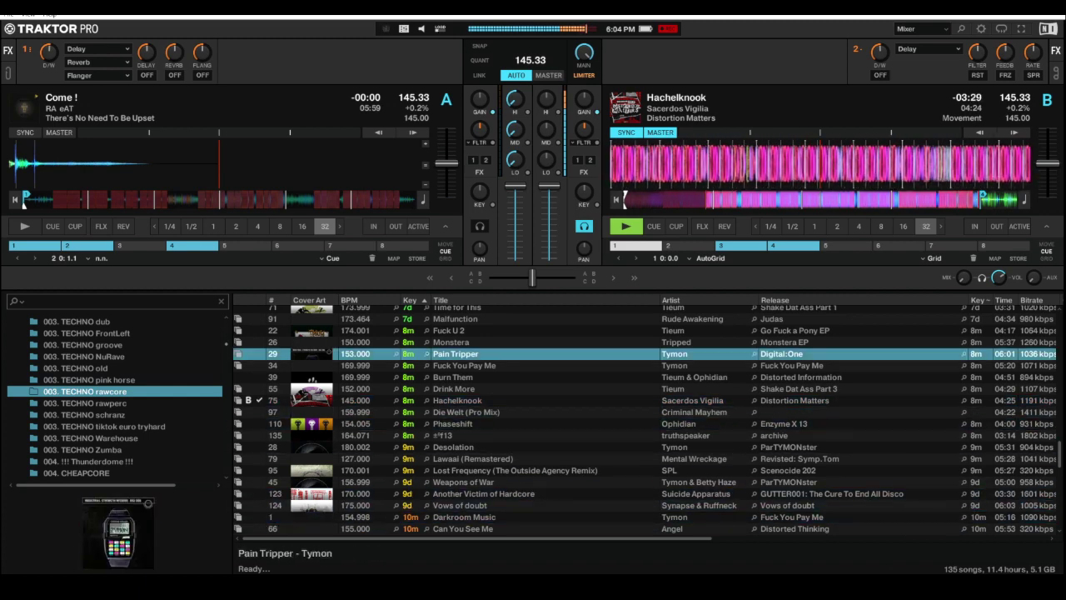
key(Up)
key(Up)
key(Up)
key(Up)
key(Up)
key(Up)
key(Up)
key(Up)
key(Up)
key(Up)
key(Up)
key(Up)
key(Up)
key(Up)
key(Up)
key(Up)
key(Up)
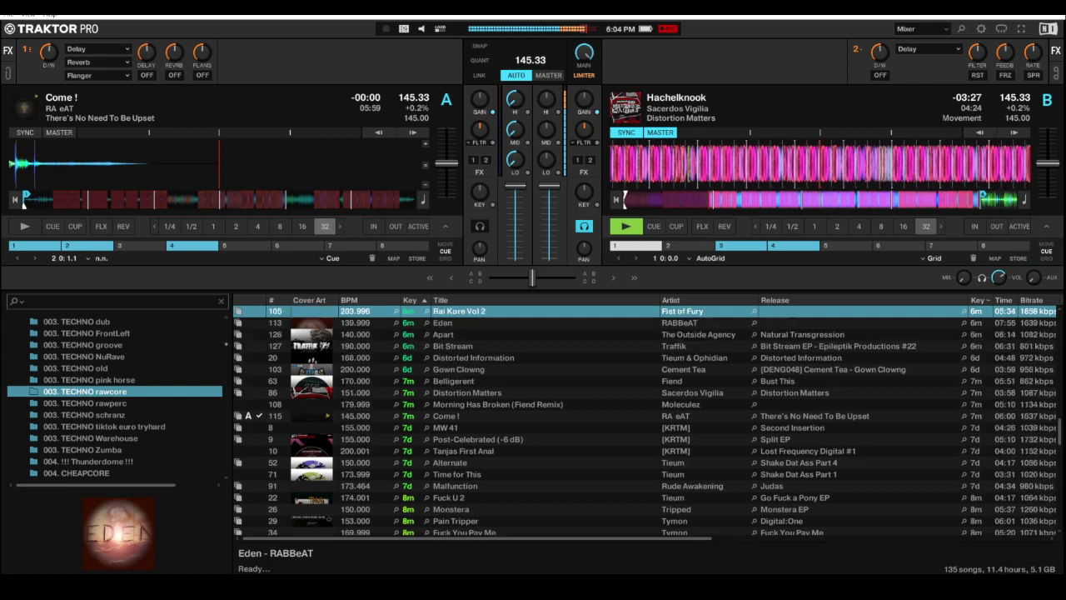
key(Up)
key(Up)
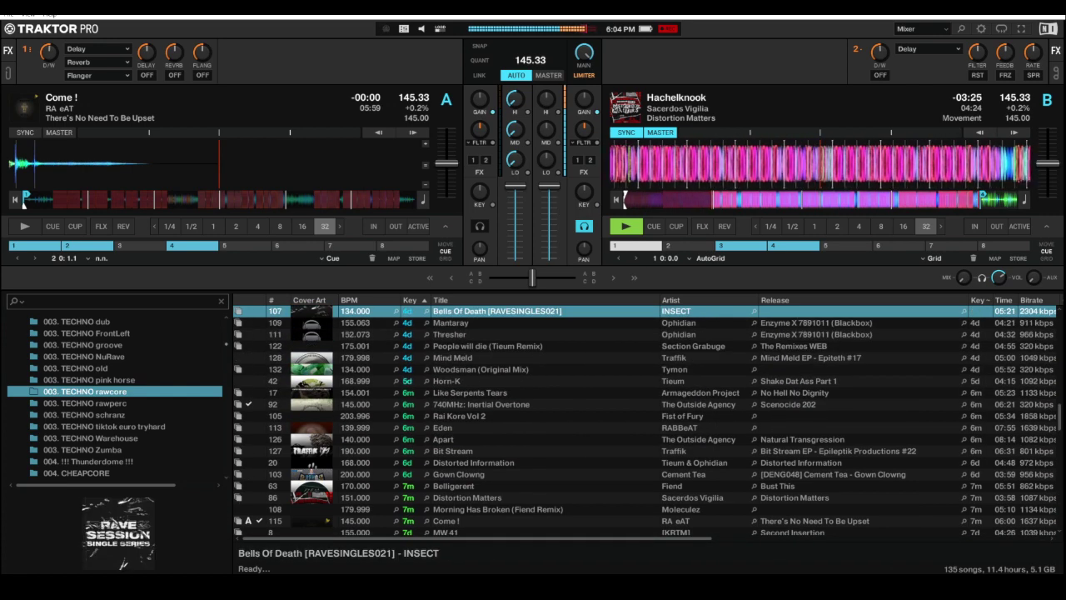
Step: Review the rawcore tracks forward from Bells Of Death in key 4d to the first 8m track by Tieum
key(Down)
key(Down)
key(Down)
key(Down)
key(Down)
key(Down)
key(Down)
key(Down)
key(Down)
key(Down)
key(Down)
key(Down)
key(Down)
key(Down)
key(Down)
key(Down)
key(Down)
key(Down)
key(Down)
key(Down)
key(Up)
key(Up)
key(Up)
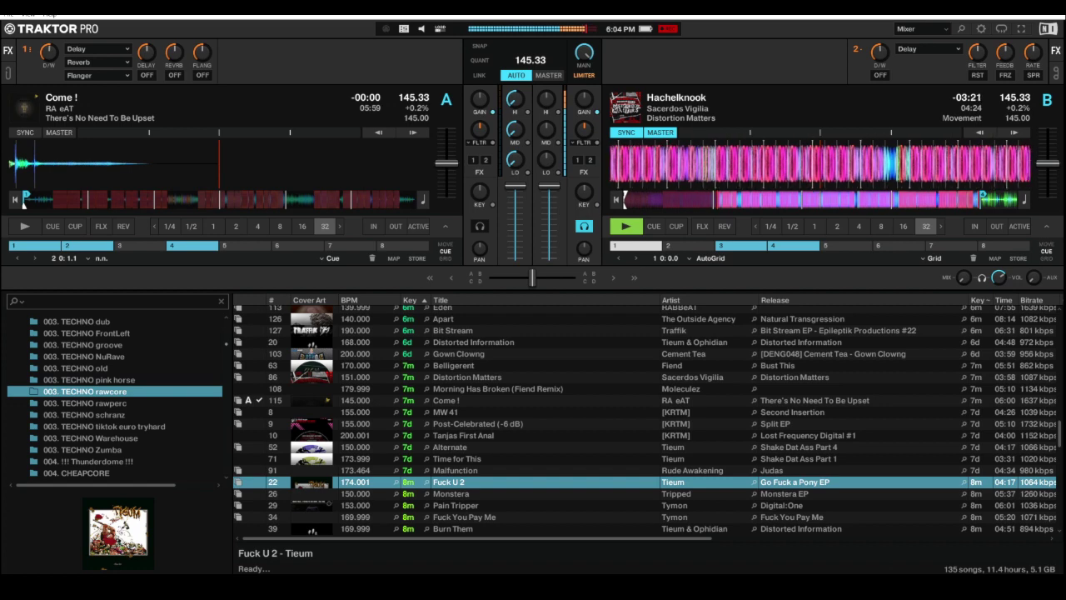
Step: Open the 004. CORE TERROR INDUST BREAK folder and sort its tracks by BPM in ascending order
scroll(115, 397, down, 4)
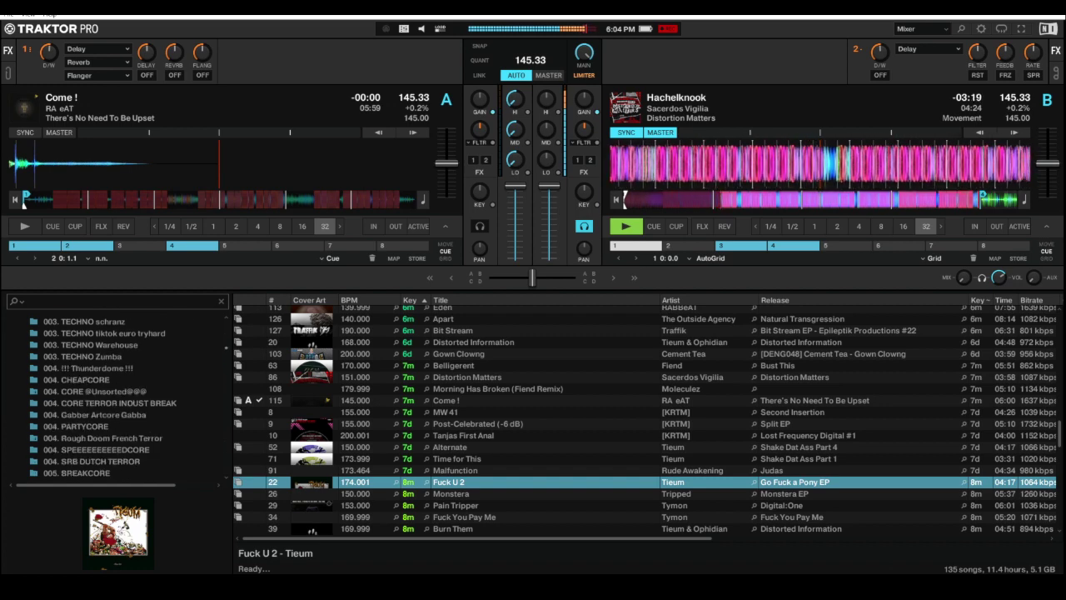
click(115, 379)
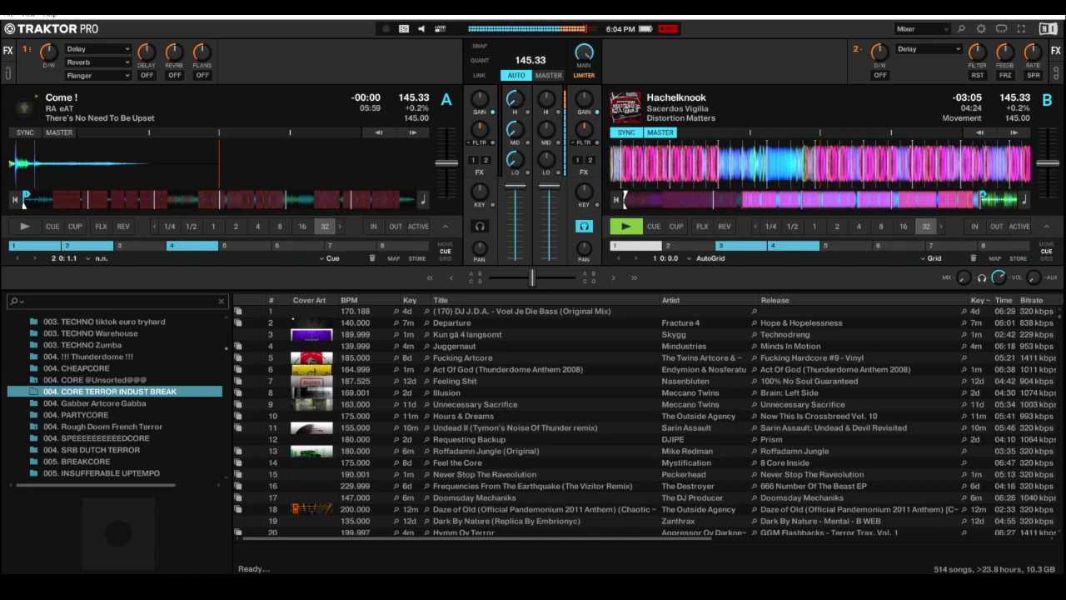
click(358, 300)
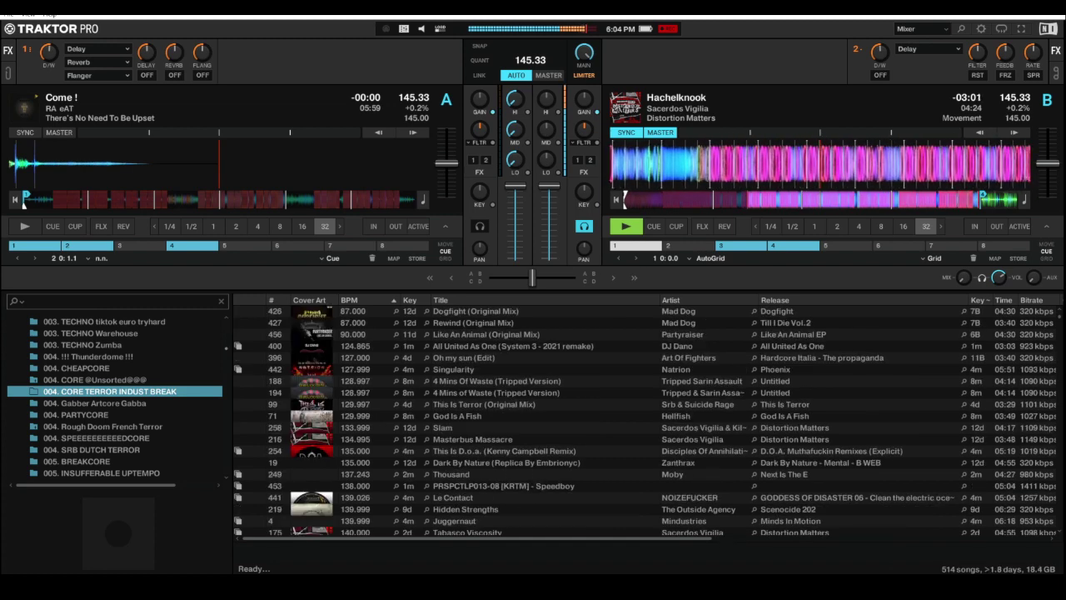
Step: Find the tracks around 140 BPM in the folder and highlight Drastic by DJ Hidden
scroll(650, 421, down, 20)
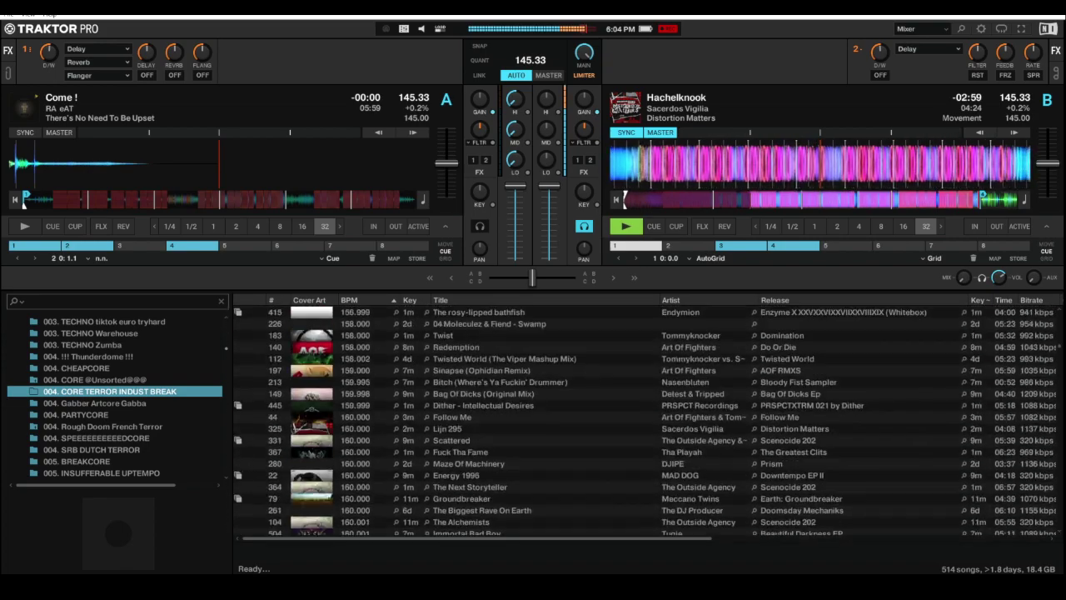
scroll(650, 420, up, 10)
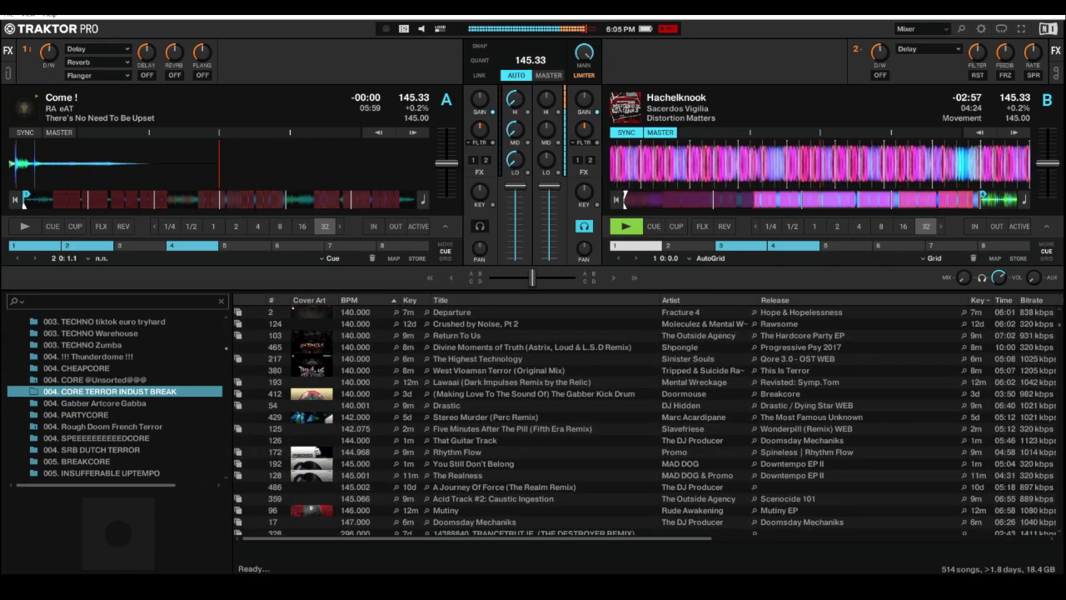
click(500, 406)
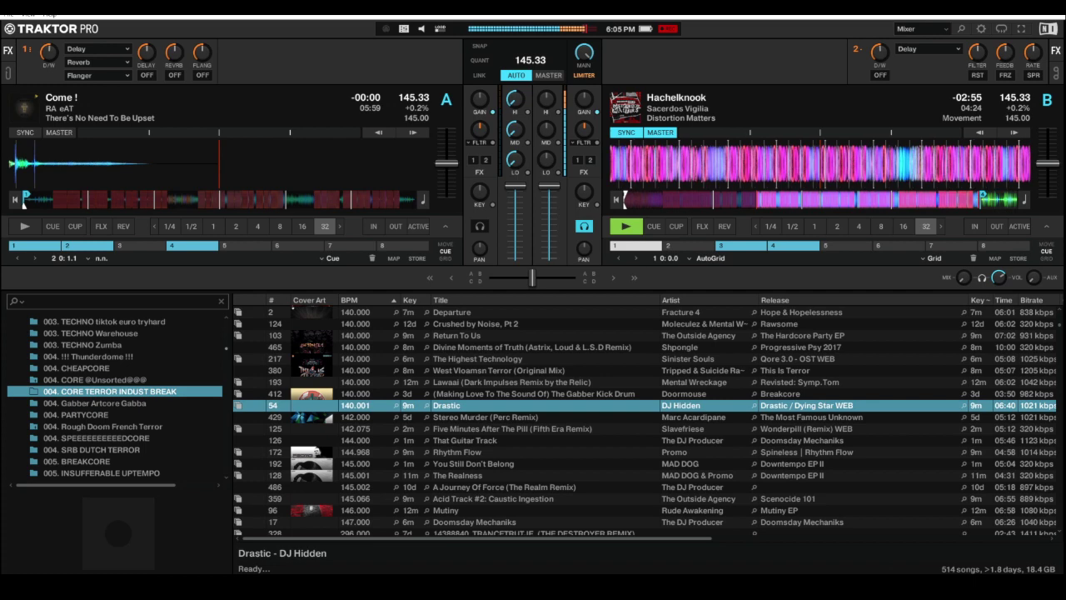
Step: Load Mutiny by Rude Awakening in key 12m onto deck A, preview it further in, and start it from the beginning
key(Down)
key(Down)
key(Down)
key(Down)
key(Down)
key(Down)
key(Down)
key(Down)
key(Down)
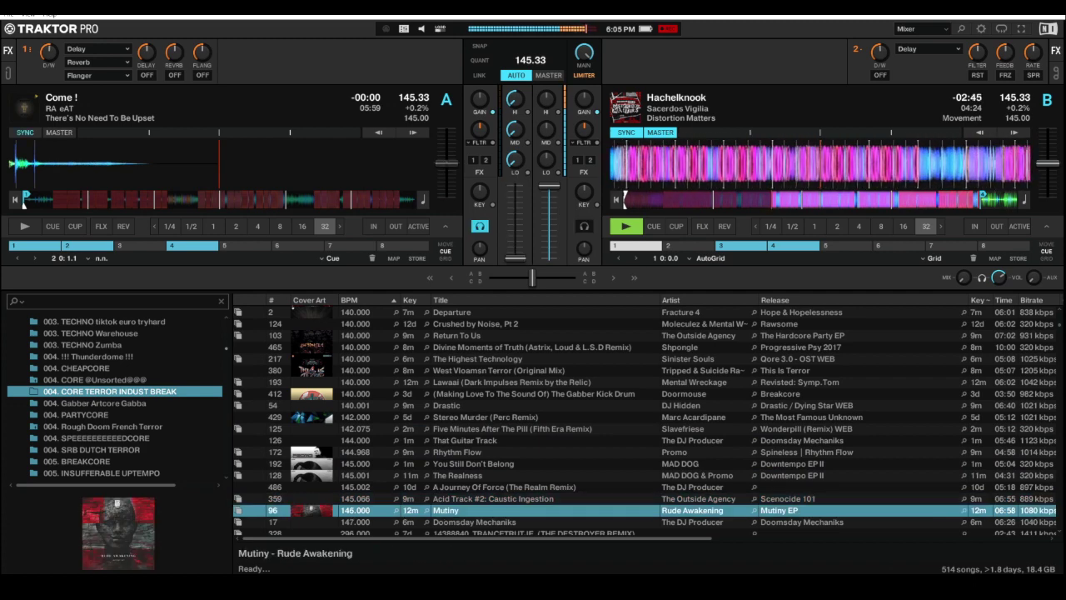
key(ctrl+Left)
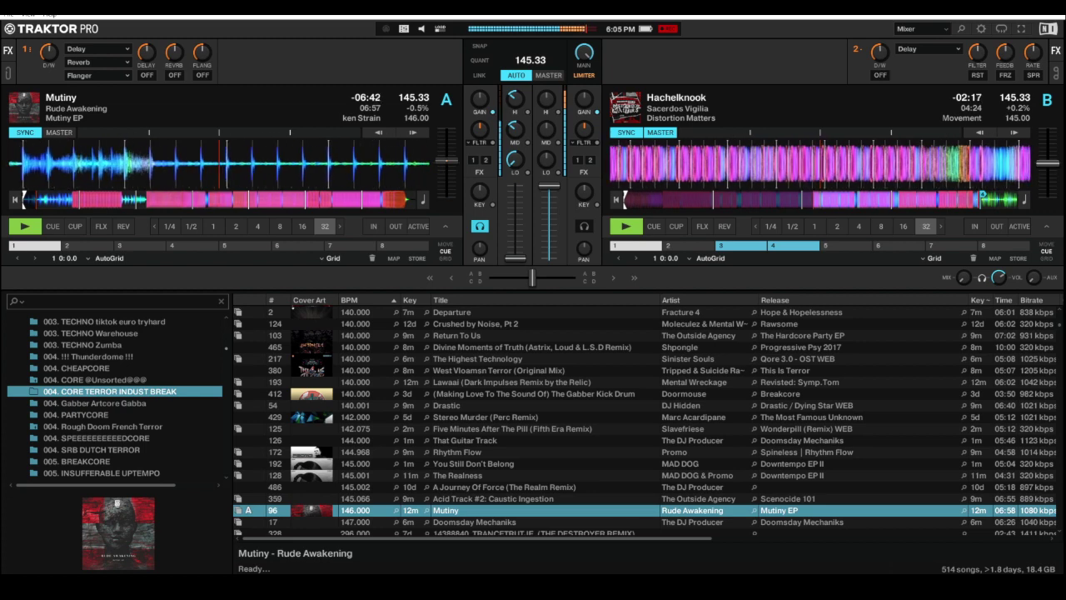
click(88, 200)
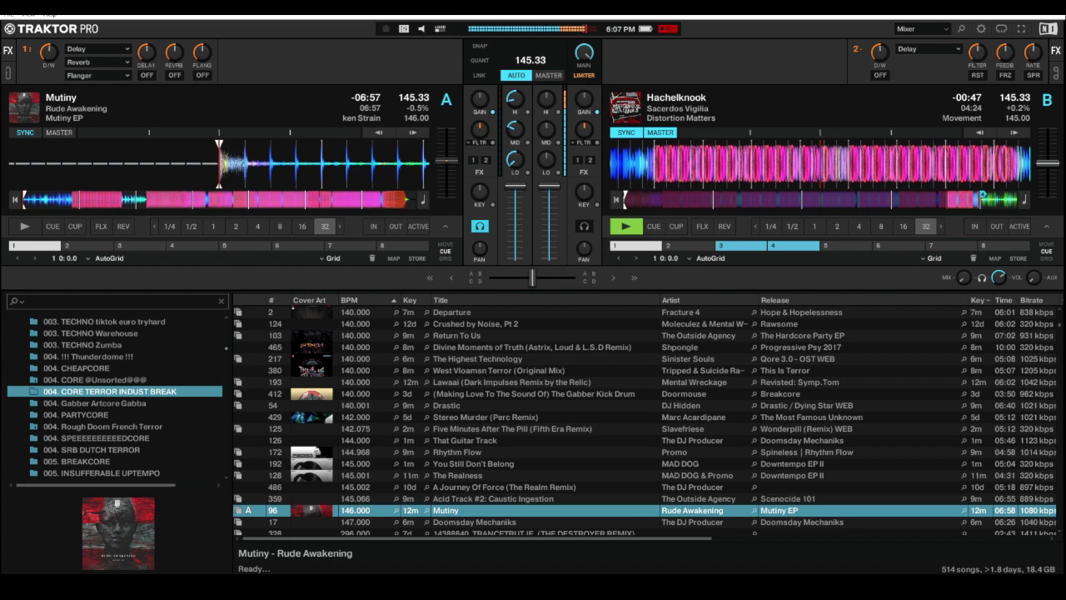
key(space)
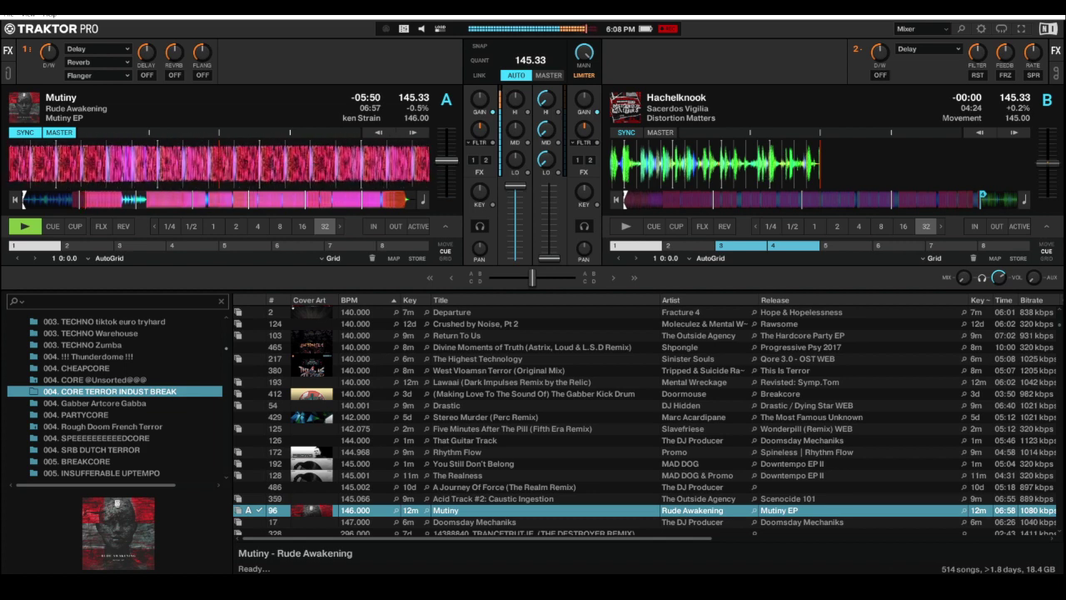
Step: Sort the folder's tracks by key in ascending order and check the 12d tracks at the end
click(409, 300)
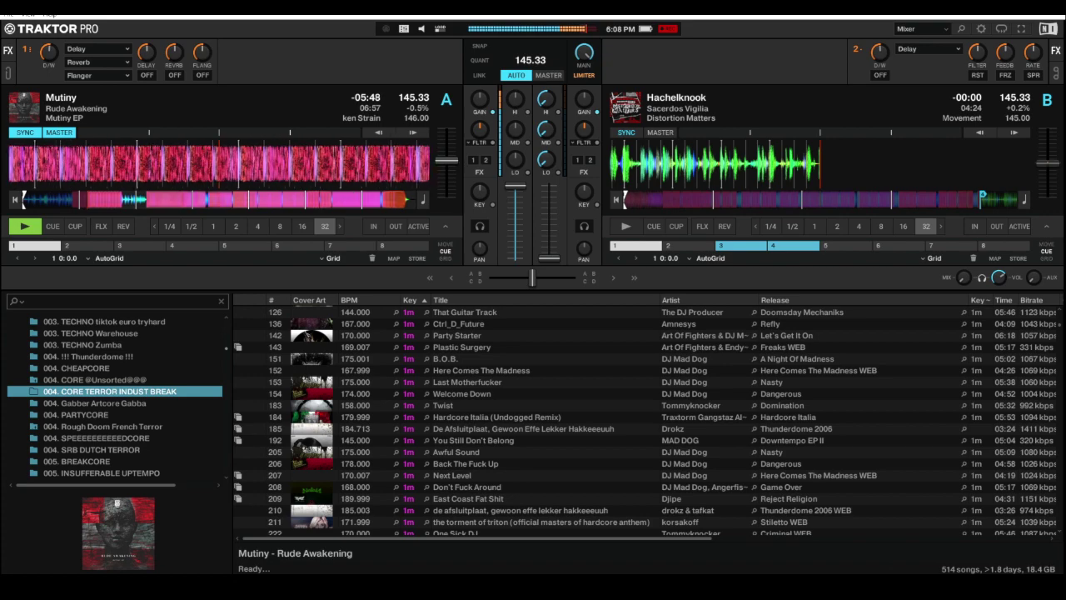
scroll(647, 420, down, 20)
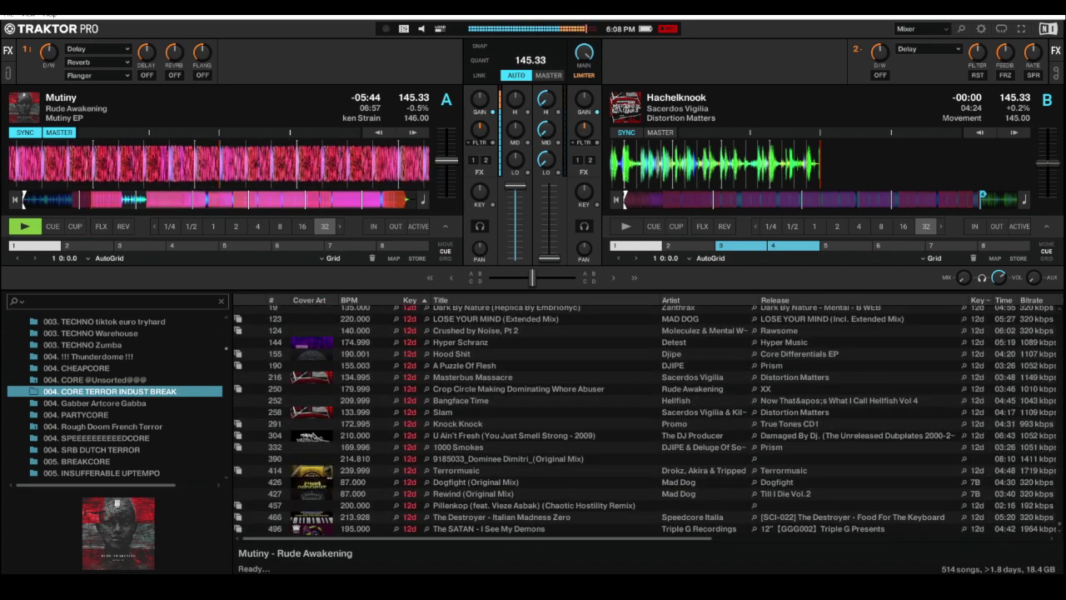
scroll(115, 398, up, 4)
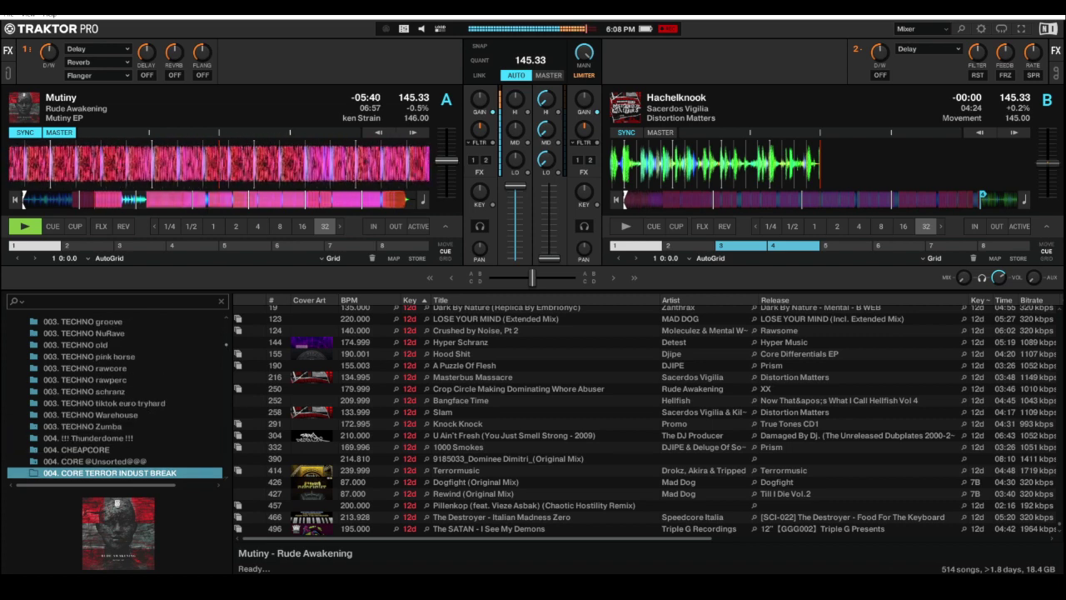
Step: Open the 003. TECHNO rawcore folder and highlight Go Fuck a Pony by Tieum at the end of the key-sorted list
click(85, 368)
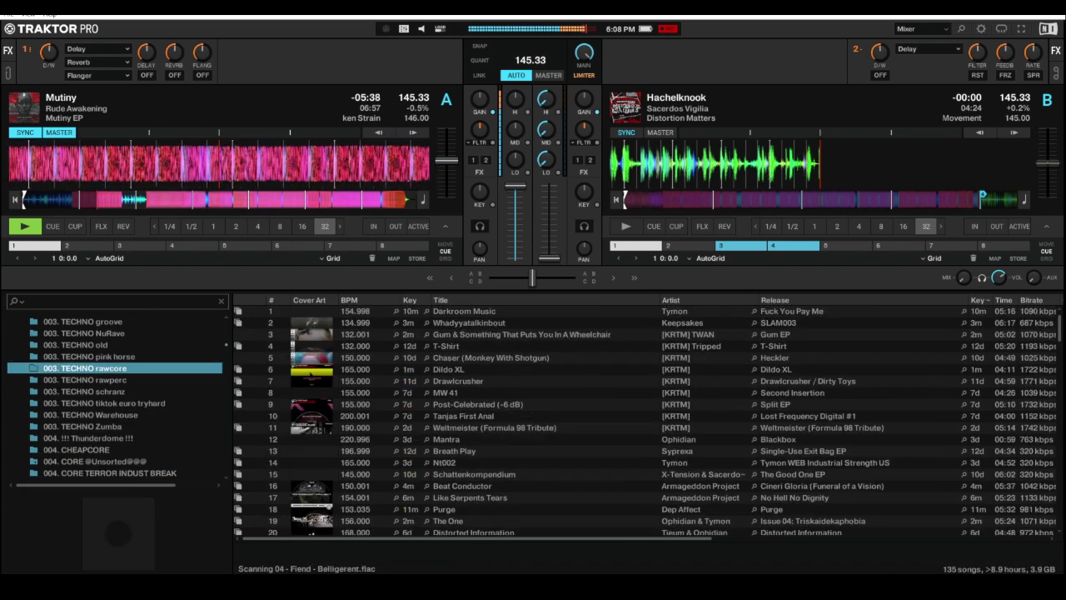
scroll(423, 333, down, 20)
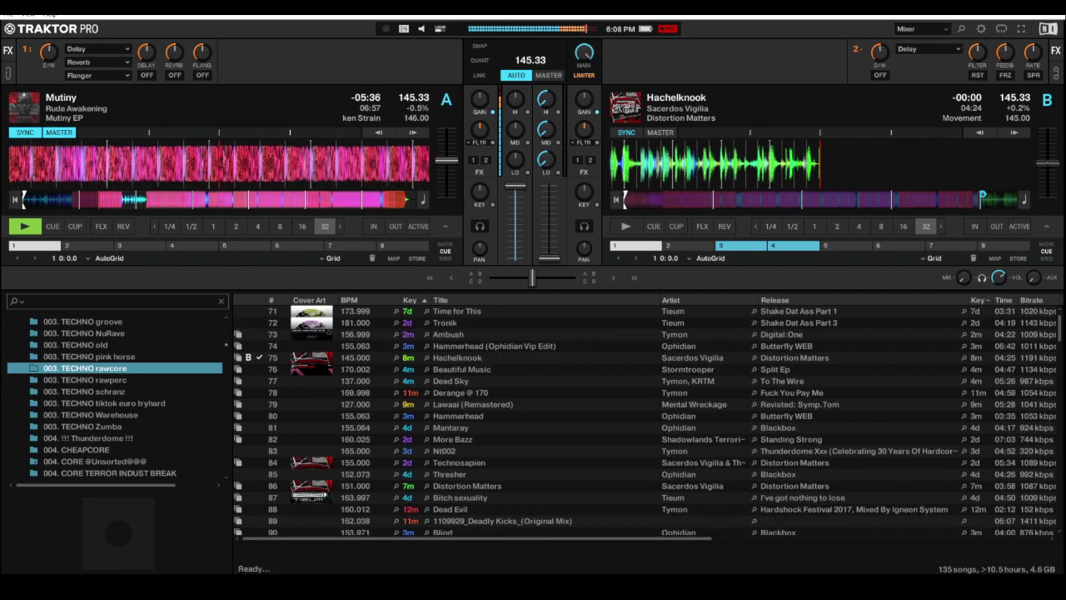
scroll(641, 416, down, 20)
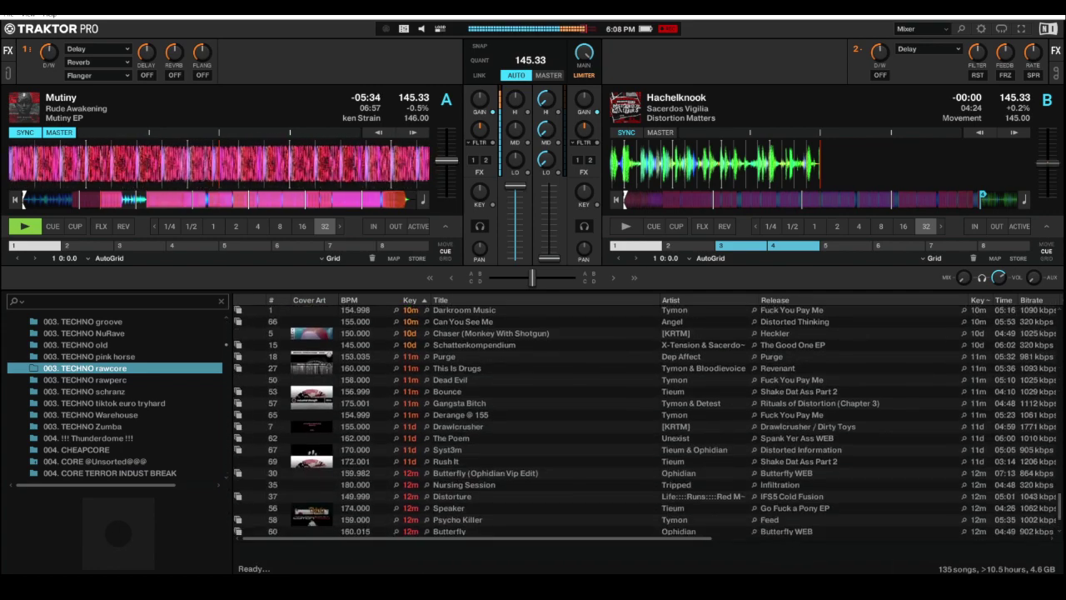
click(462, 529)
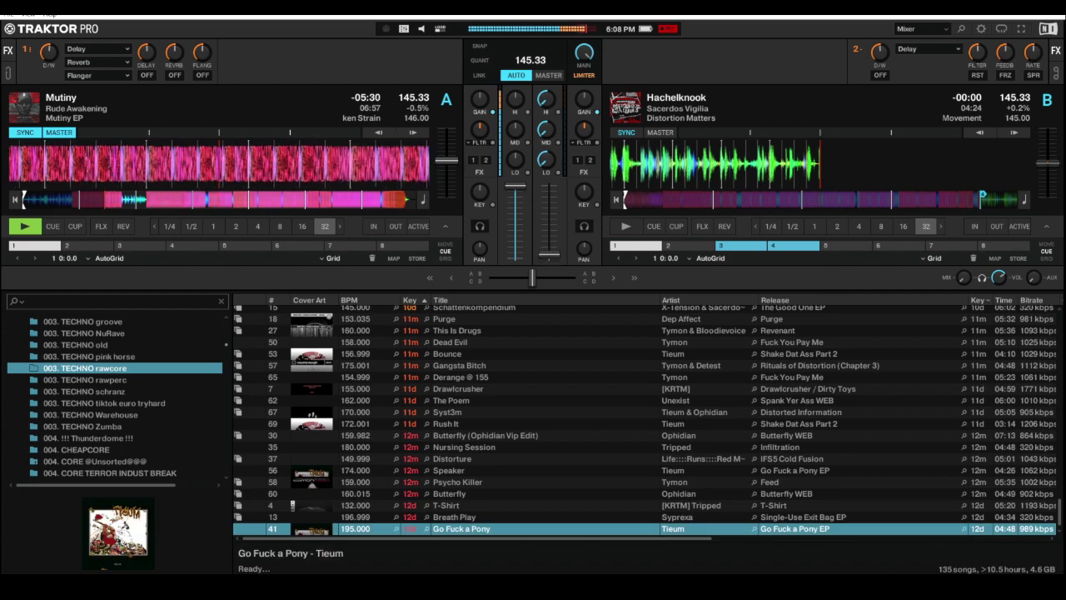
Step: Review the rawcore tracks in reverse order from Go Fuck a Pony in key 12d to Darkroom Music in key 10m
key(Up)
key(Up)
key(Up)
key(Up)
key(Up)
key(Up)
key(Up)
key(Up)
key(Up)
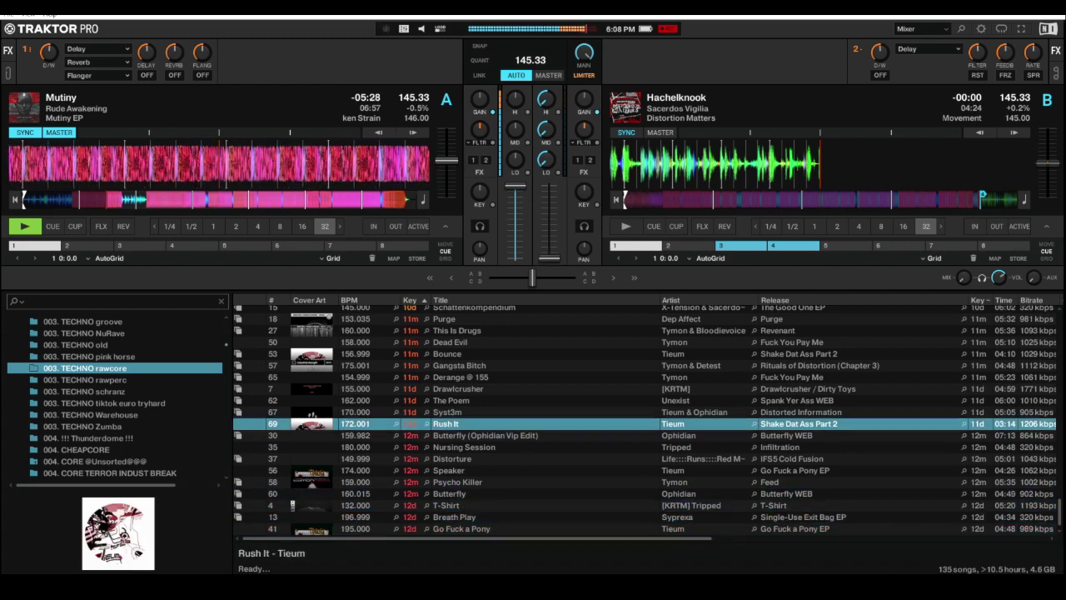
key(Up)
key(Up)
key(Up)
key(Up)
key(Up)
key(Up)
key(Up)
key(Up)
key(Up)
key(Up)
key(Up)
key(Up)
key(Up)
key(Up)
key(Up)
key(Up)
key(Up)
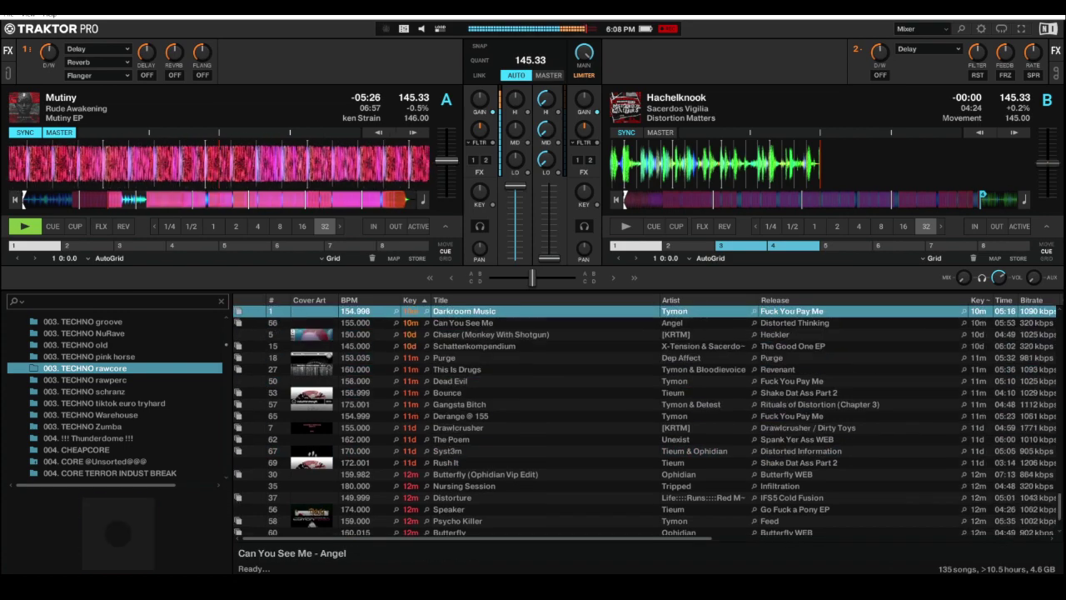
Step: Continue back through the rawcore tracks from Darkroom Music to Distorted Information in key 6d
key(Up)
key(Up)
key(Up)
key(Up)
key(Up)
key(Up)
key(Up)
key(Up)
key(Up)
key(Up)
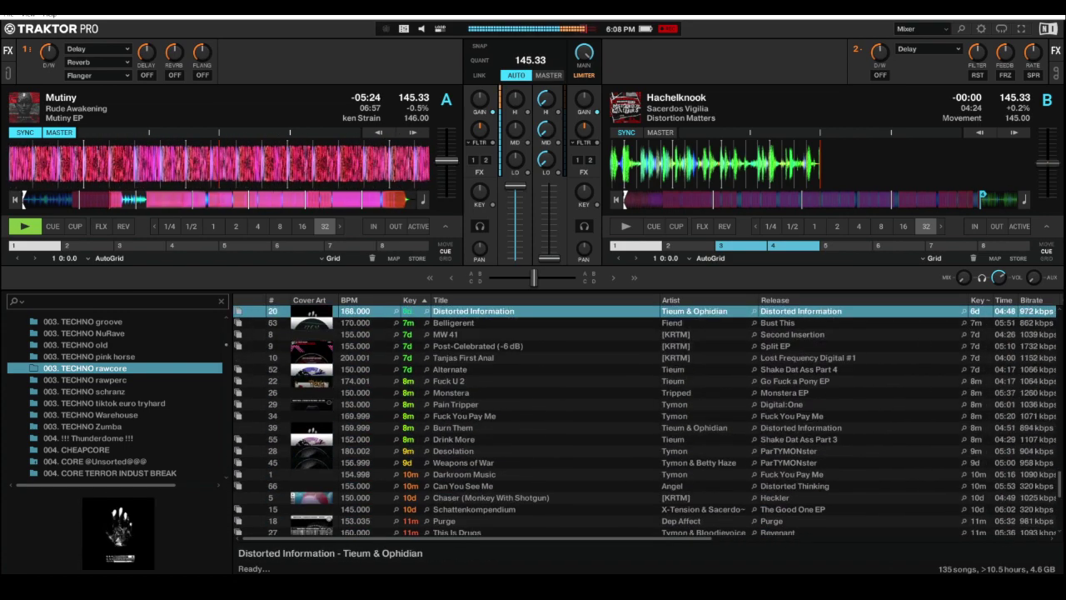
Step: Review the rawcore tracks forward from Distorted Information in key 6d to Weapons of War in key 9d
key(Down)
key(Down)
key(Down)
key(Down)
key(Down)
key(Down)
key(Down)
key(Down)
key(Down)
key(Down)
key(Down)
key(Down)
key(Down)
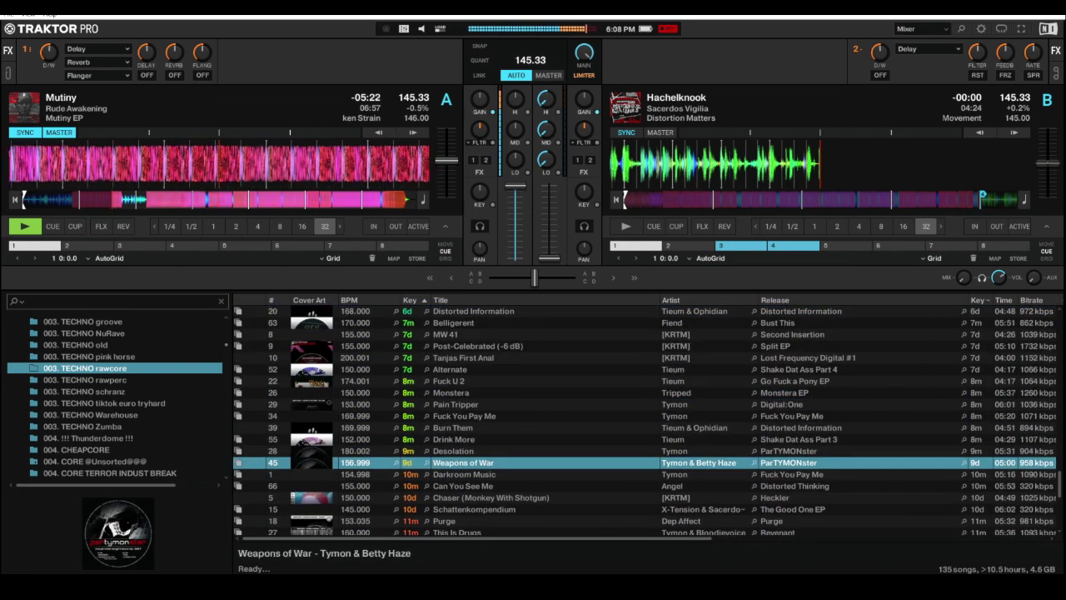
Step: Look through the TECHNO and CORE folders and open 004. CORE TERROR INDUST BREAK
scroll(116, 395, down, 2)
scroll(117, 396, down, 2)
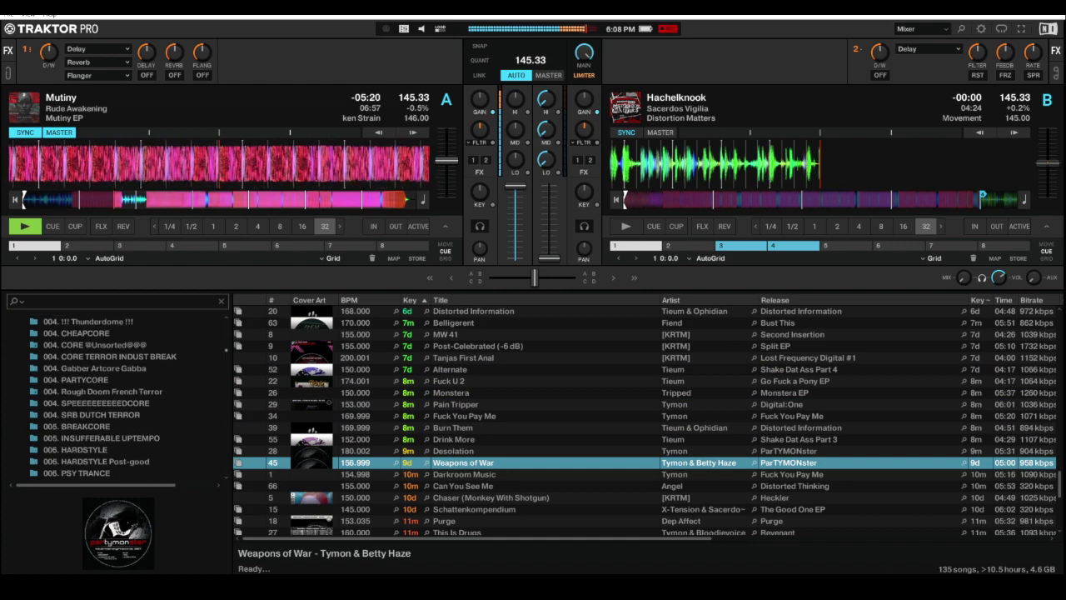
scroll(117, 395, down, 1)
scroll(117, 395, up, 6)
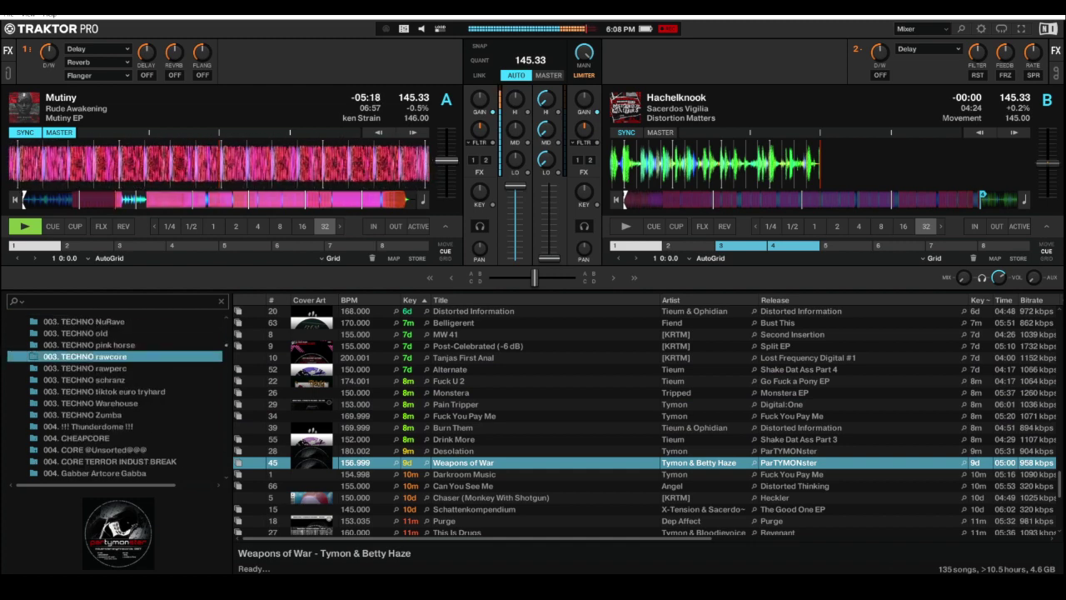
scroll(117, 396, up, 2)
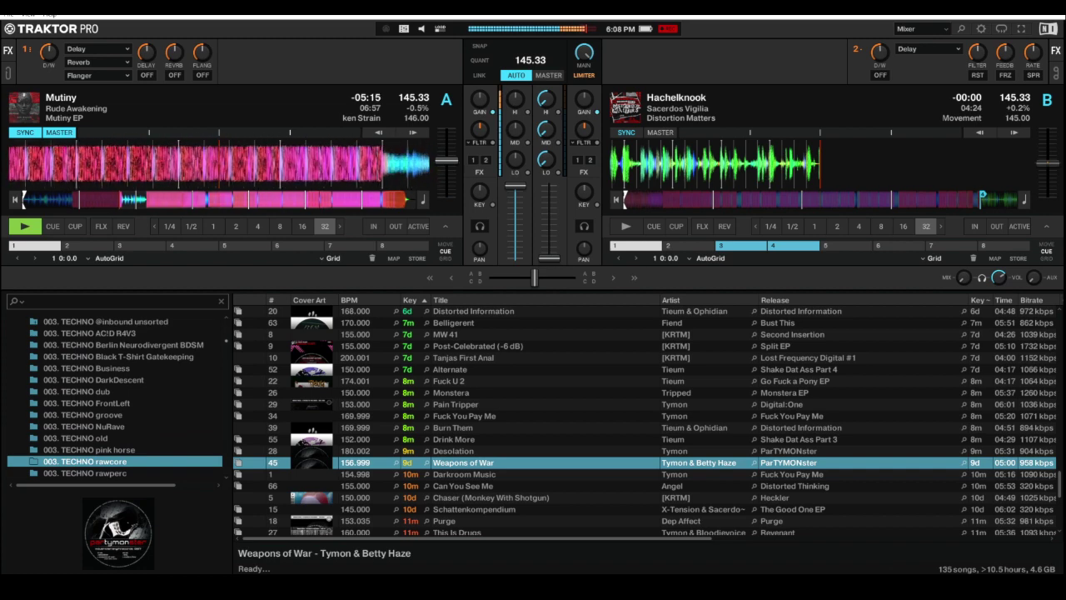
scroll(117, 396, down, 2)
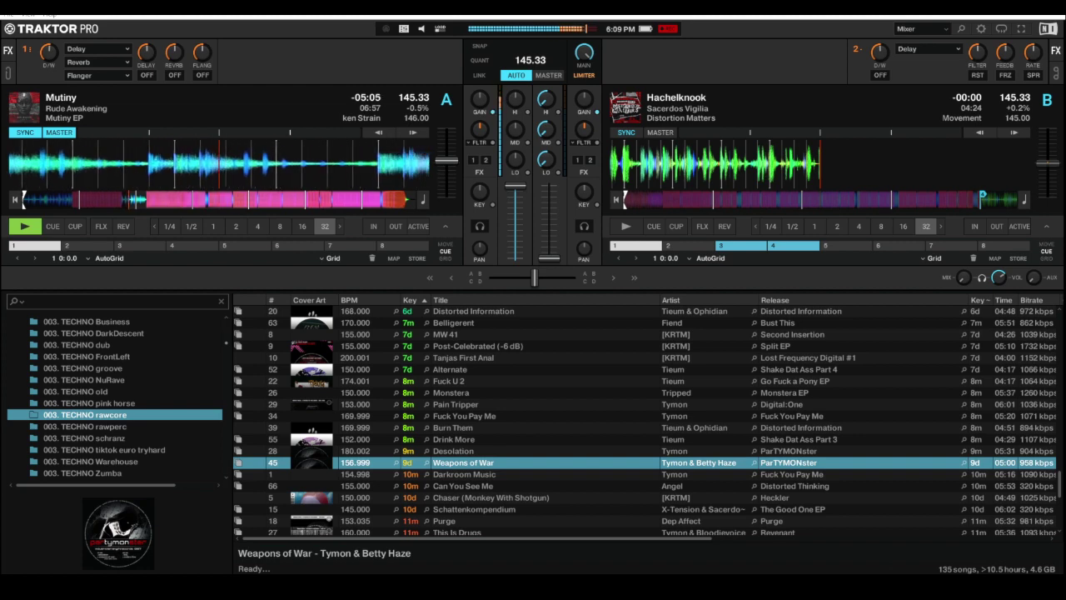
scroll(115, 398, down, 4)
click(110, 427)
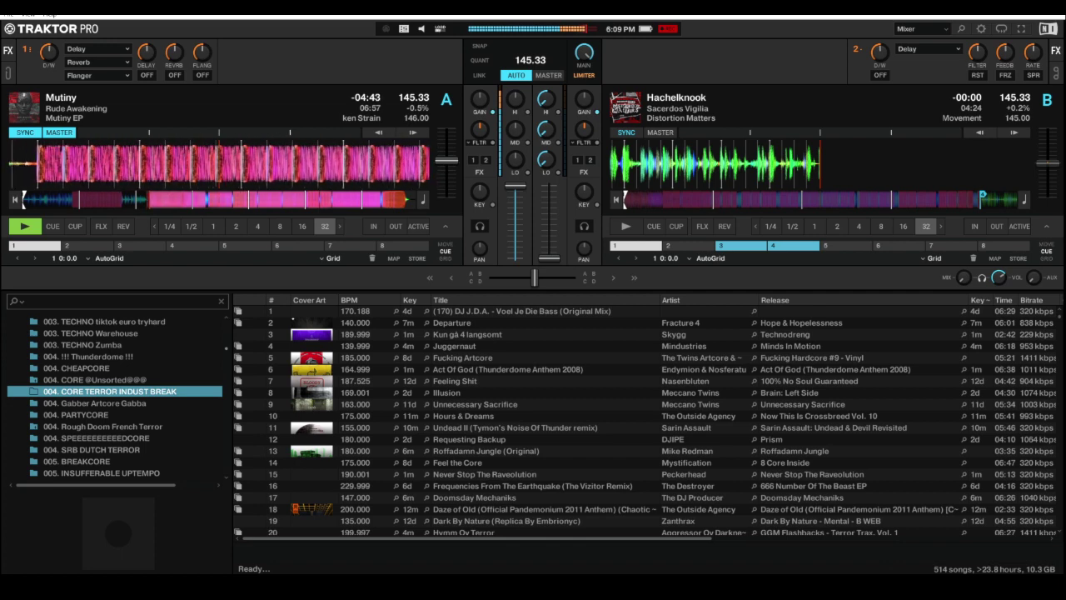
Step: Check the folder by BPM, sort it by key in ascending order, and highlight the last track, The SATAN - I See My Demons
click(350, 300)
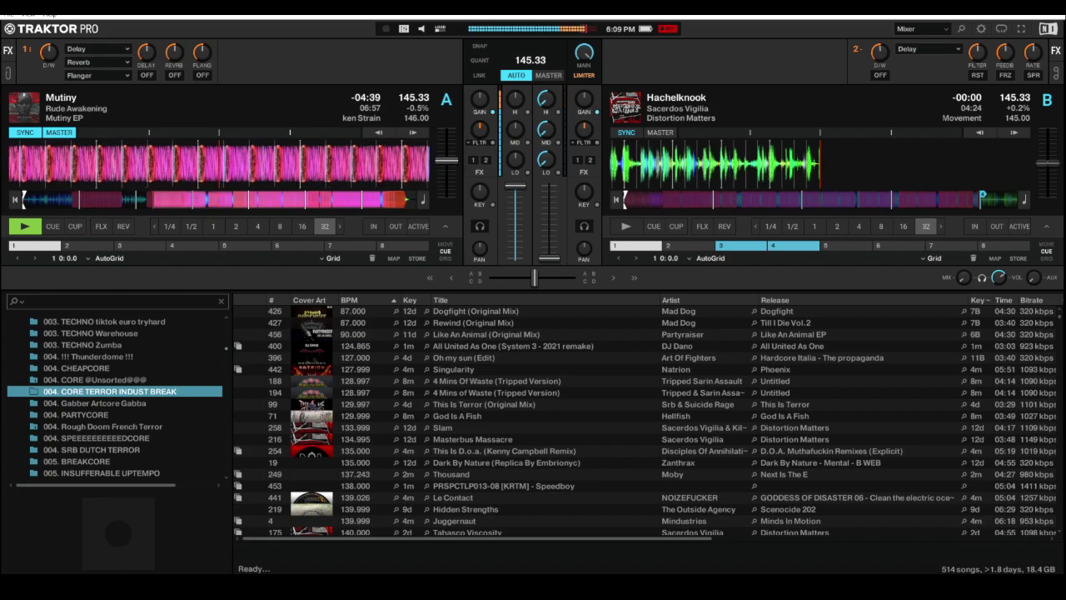
scroll(650, 420, down, 15)
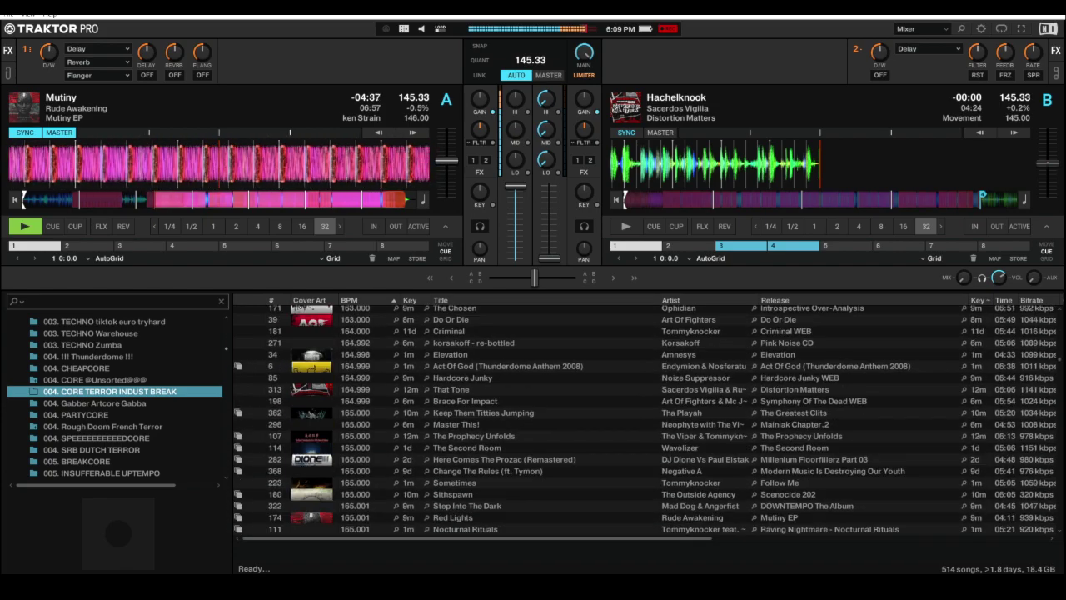
click(410, 300)
scroll(650, 421, down, 20)
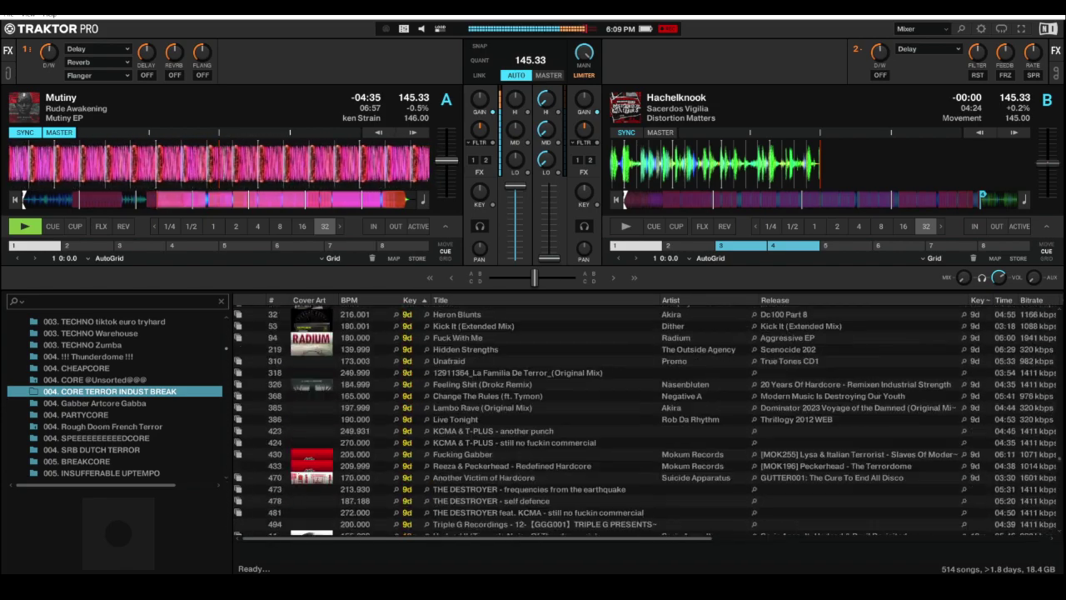
click(489, 528)
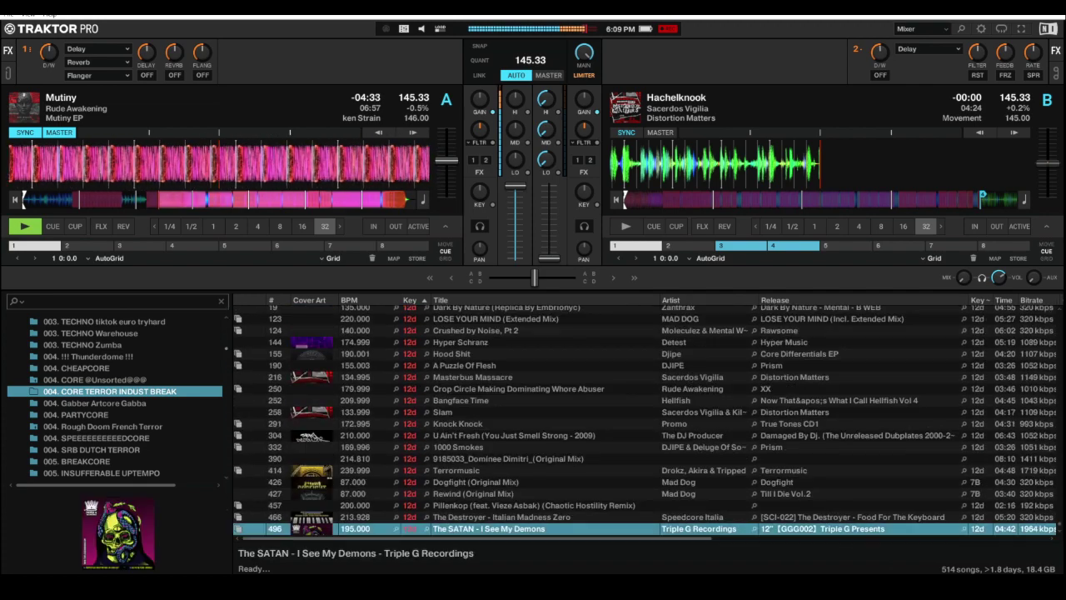
Step: Review the 12d tracks in reverse order from The SATAN - I See My Demons to LOSE YOUR MIND by MAD DOG
key(Up)
key(Up)
key(Up)
key(Up)
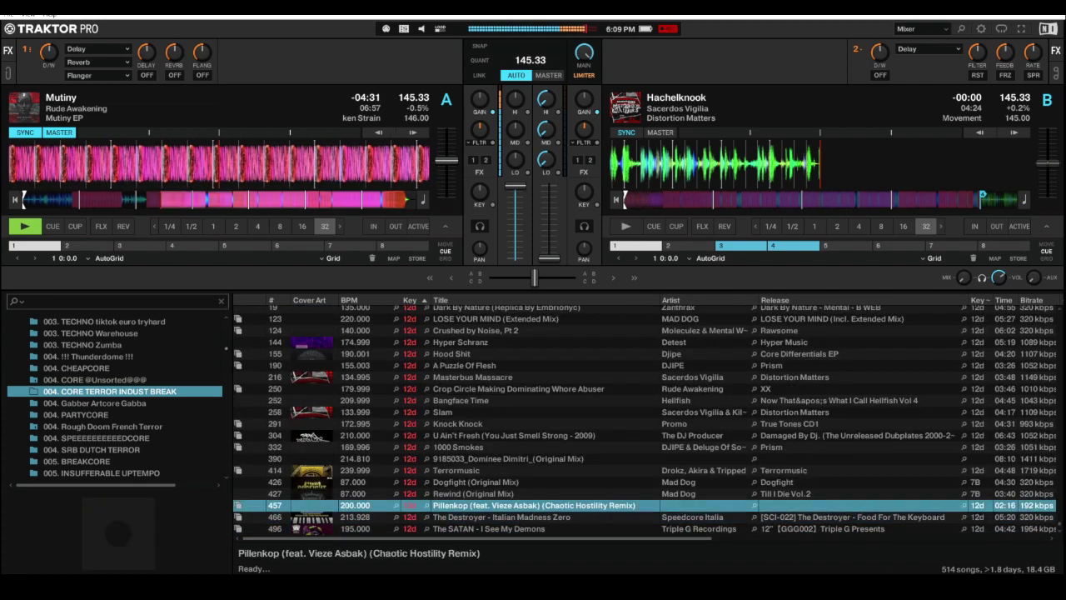
key(Up)
key(Up)
key(Up)
key(Up)
key(Up)
key(Up)
key(Up)
key(Up)
key(Up)
key(Up)
key(Up)
key(Up)
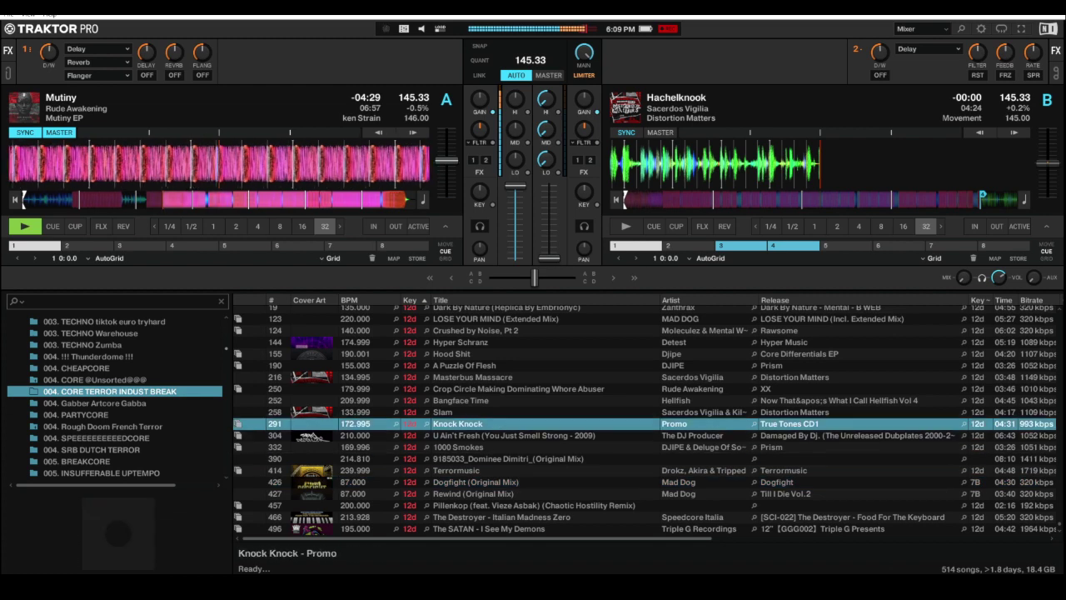
key(Up)
key(Up)
key(Up)
key(Up)
key(Up)
key(Up)
key(Up)
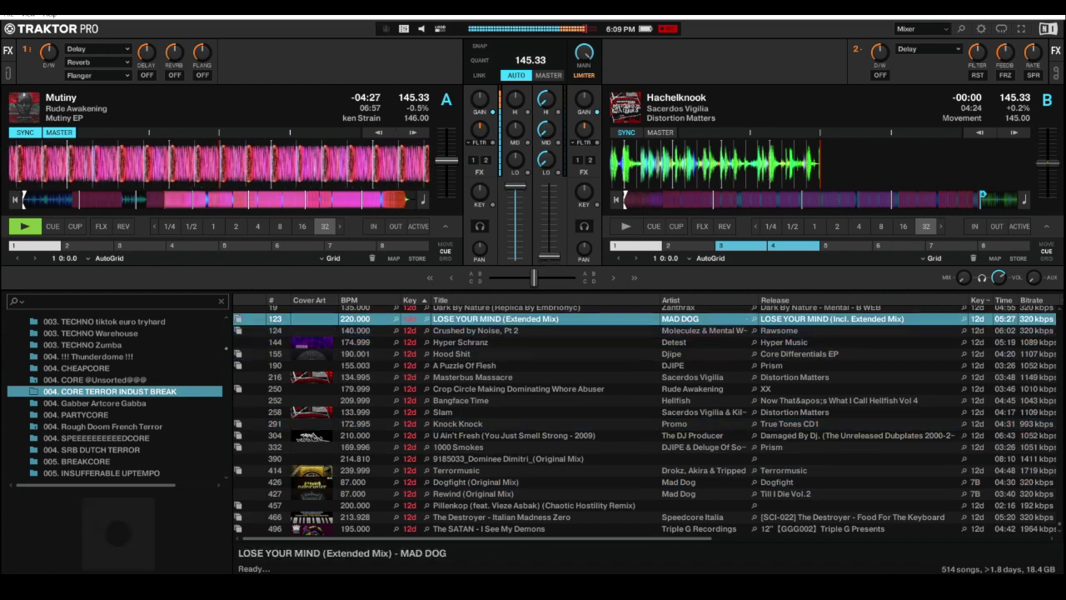
Step: Continue back from LOSE YOUR MIND through the 12m tracks to Polymerase Chainreaction (Tymon Remix)
key(Up)
key(Up)
key(Up)
key(Up)
key(Up)
key(Up)
key(Up)
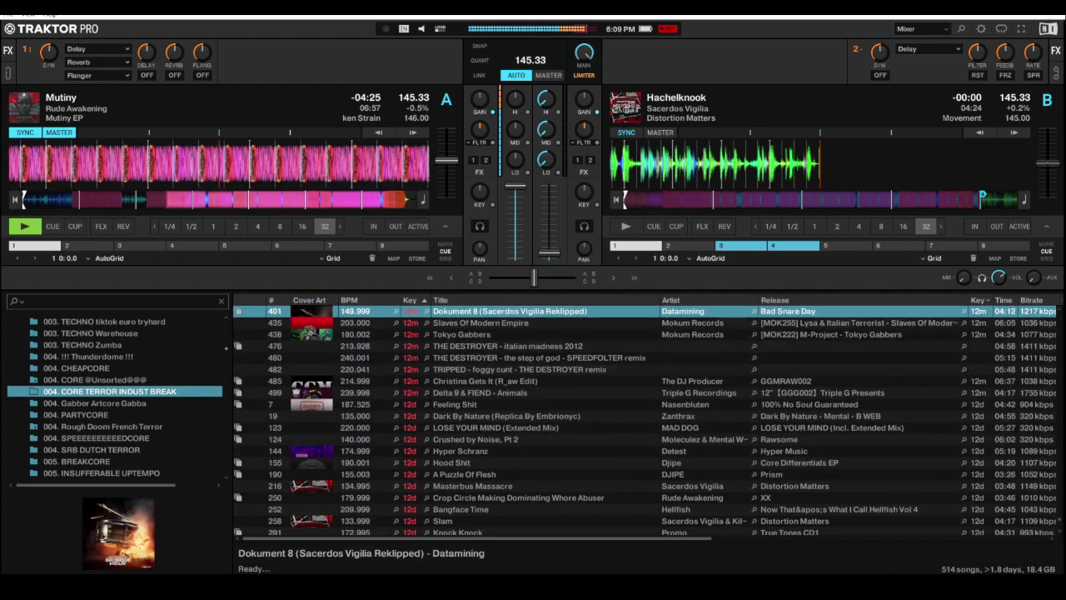
key(Up)
key(Up)
key(Up)
key(Up)
key(Up)
key(Up)
key(Up)
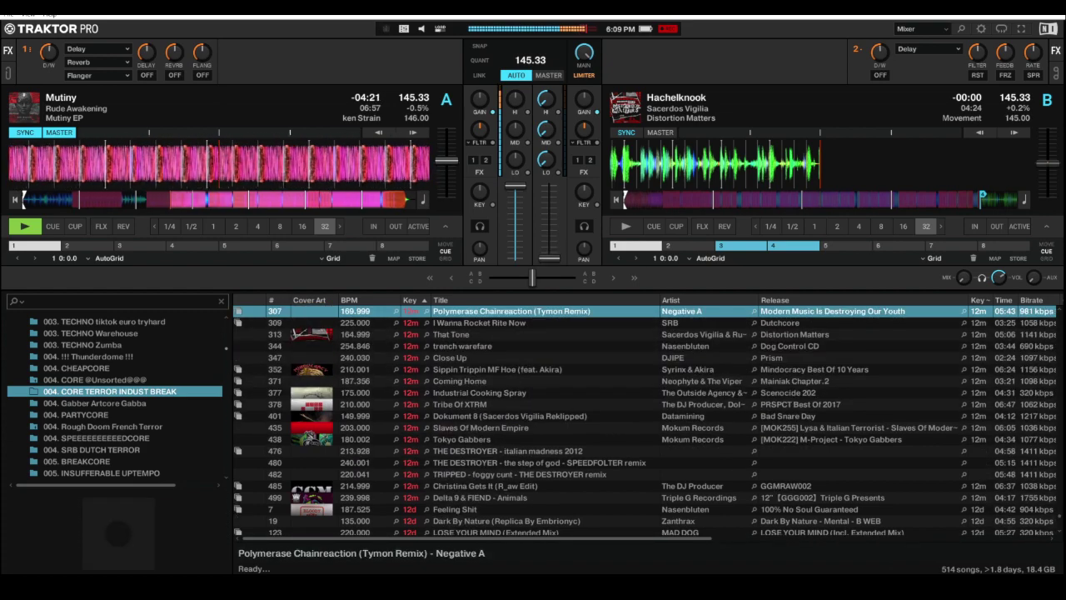
Step: Review the remaining 12m tracks in reverse order from Polymerase Chainreaction to Daze of Old by The Outside Agency
key(Up)
key(Up)
key(Up)
key(Up)
key(Up)
key(Up)
key(Up)
key(Up)
key(Up)
key(Up)
key(Up)
key(Up)
key(Up)
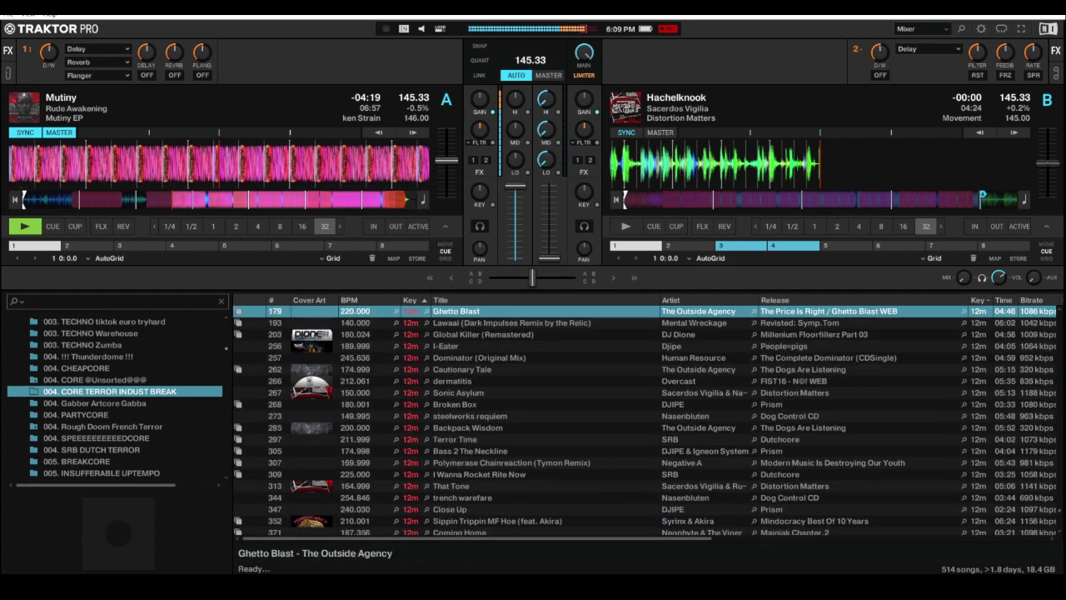
key(Up)
key(Up)
key(Up)
key(Up)
key(Up)
key(Up)
key(Up)
key(Up)
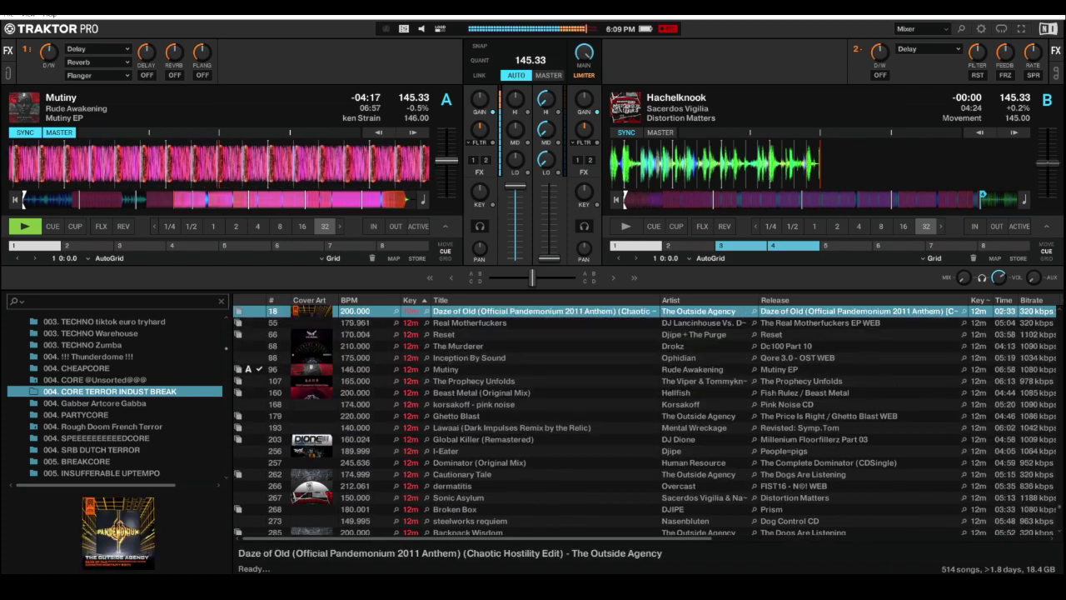
Step: Review the 11d tracks in reverse order from Daze of Old back to It's All True by Peckerhead
key(Up)
key(Up)
key(Up)
key(Up)
key(Up)
key(Up)
key(Up)
key(Up)
key(Up)
key(Up)
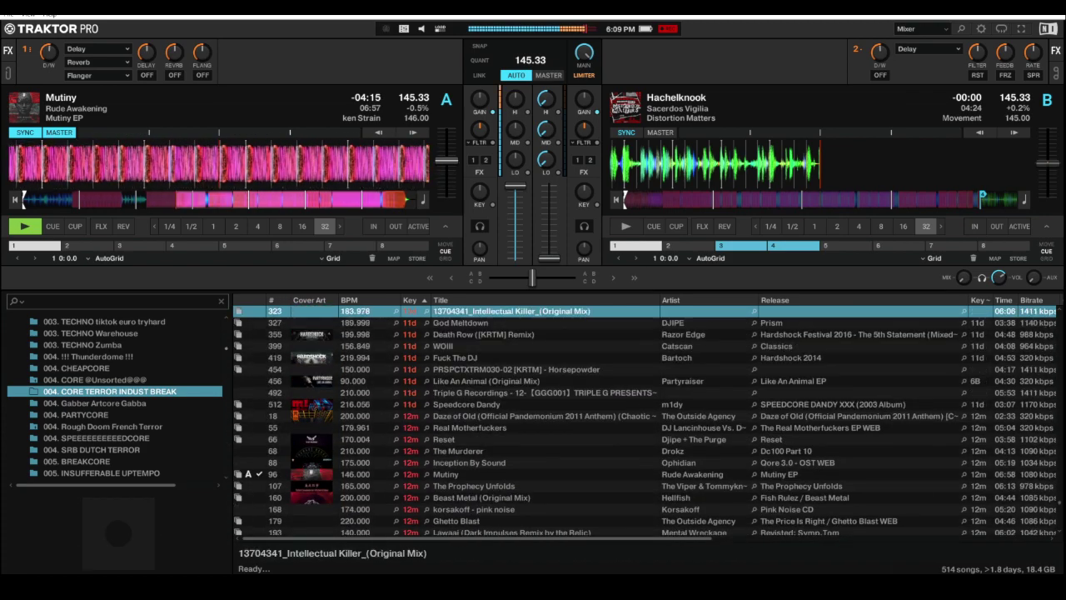
key(Up)
key(Up)
key(Up)
key(Up)
key(Up)
key(Up)
key(Up)
key(Up)
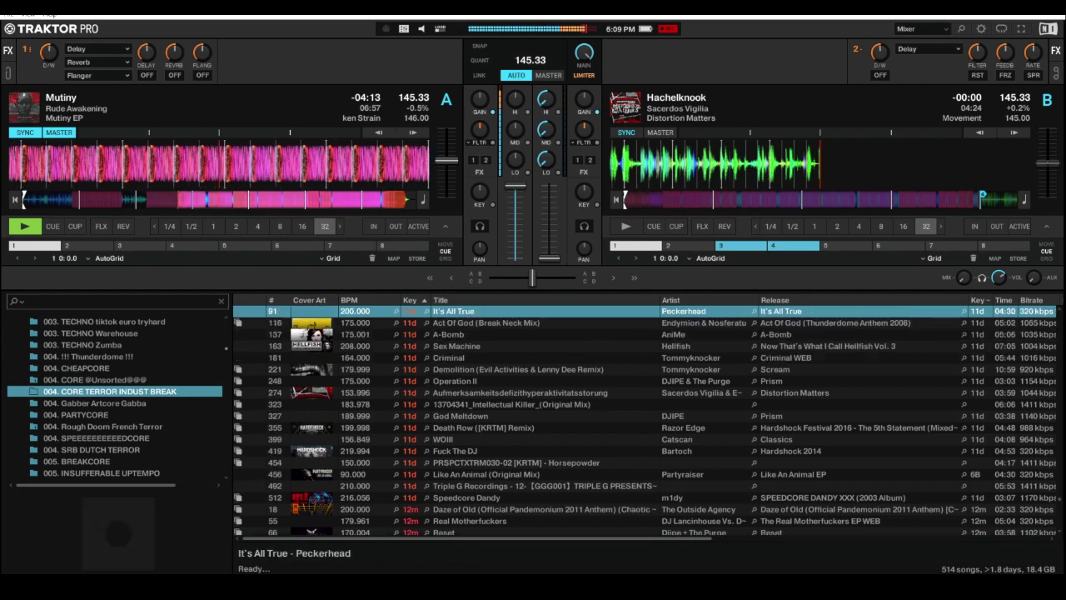
Step: Continue back from It's All True through the 11m tracks to Flows by Dolphin
key(Up)
key(Up)
key(Up)
key(Up)
key(Up)
key(Up)
key(Up)
key(Up)
key(Up)
key(Up)
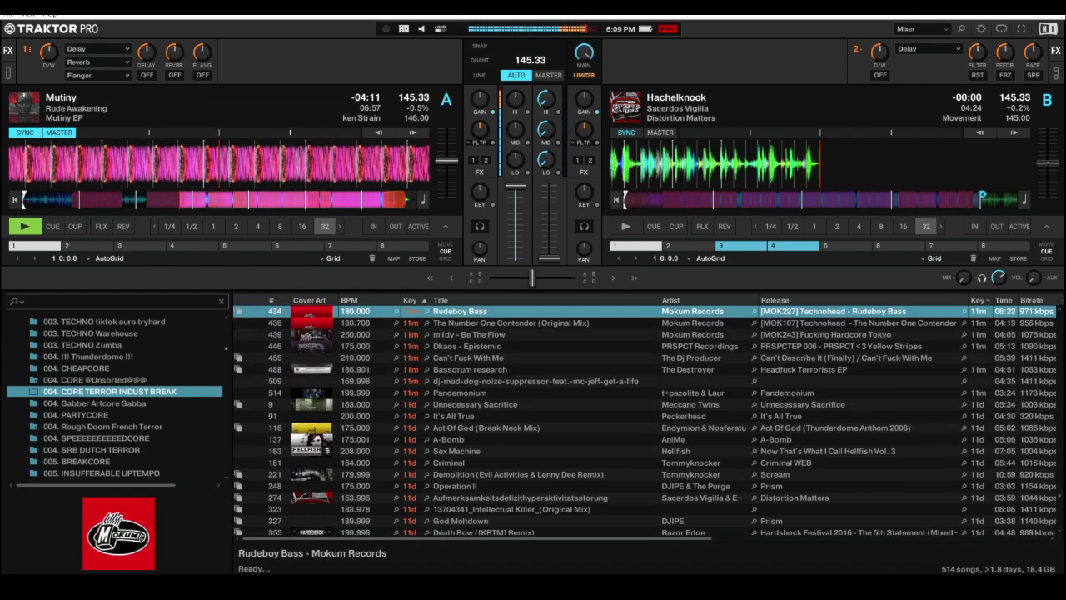
key(Up)
key(Up)
key(Up)
key(Up)
key(Up)
key(Up)
key(Up)
key(Up)
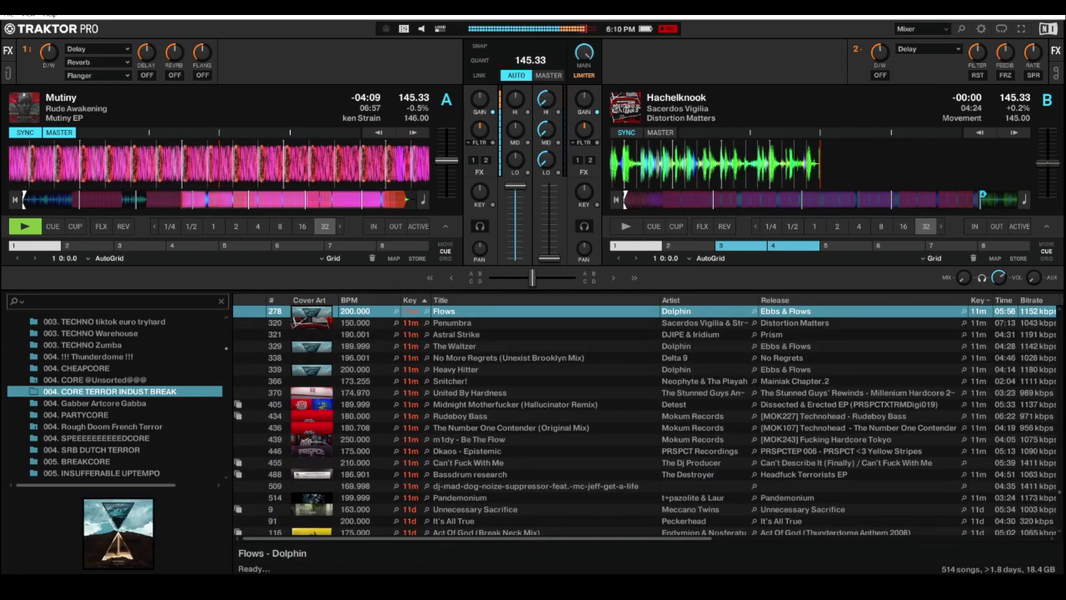
Step: Review the earlier 11m tracks in reverse order from Flows to Not My Tempo (Furyan Remix)
key(Up)
key(Up)
key(Up)
key(Up)
key(Up)
key(Up)
key(Up)
key(Up)
key(Up)
key(Up)
key(Up)
key(Up)
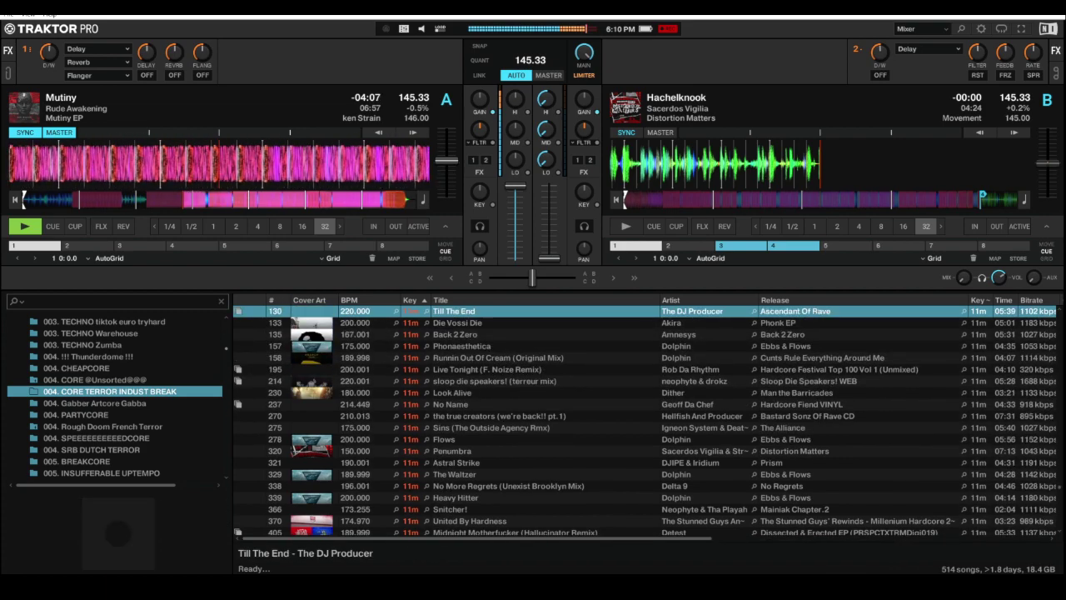
key(Up)
key(Up)
key(Up)
key(Up)
key(Up)
key(Up)
key(Up)
key(Up)
key(Up)
key(Up)
key(Up)
key(Up)
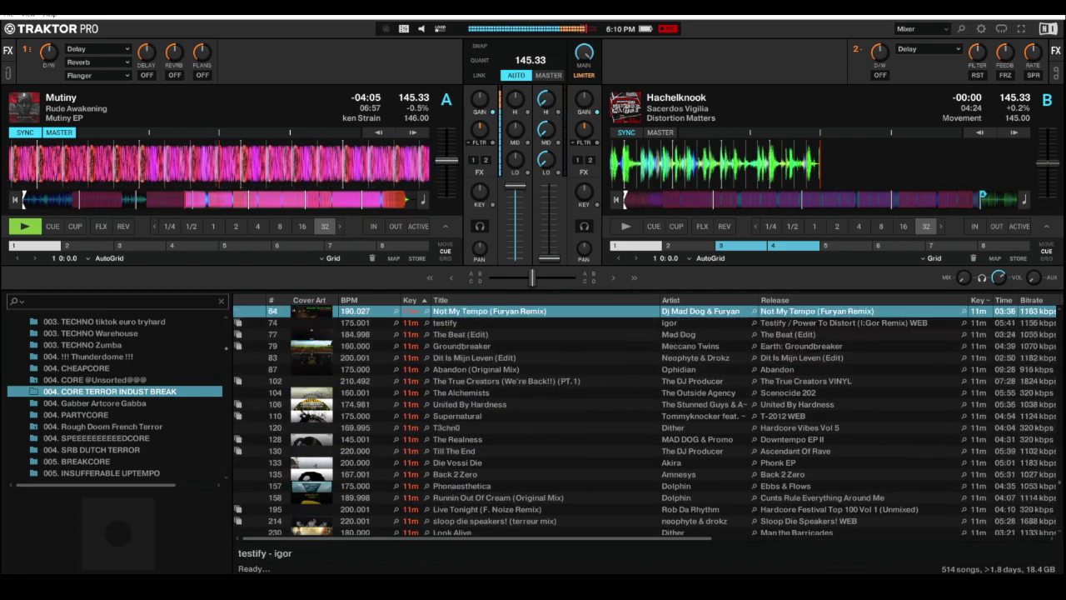
Step: Continue back past the first 11m tracks to Carnage in C-Minor in the 10d group
key(Up)
key(Up)
key(Up)
key(Up)
key(Up)
key(Up)
key(Up)
key(Up)
key(Up)
key(Up)
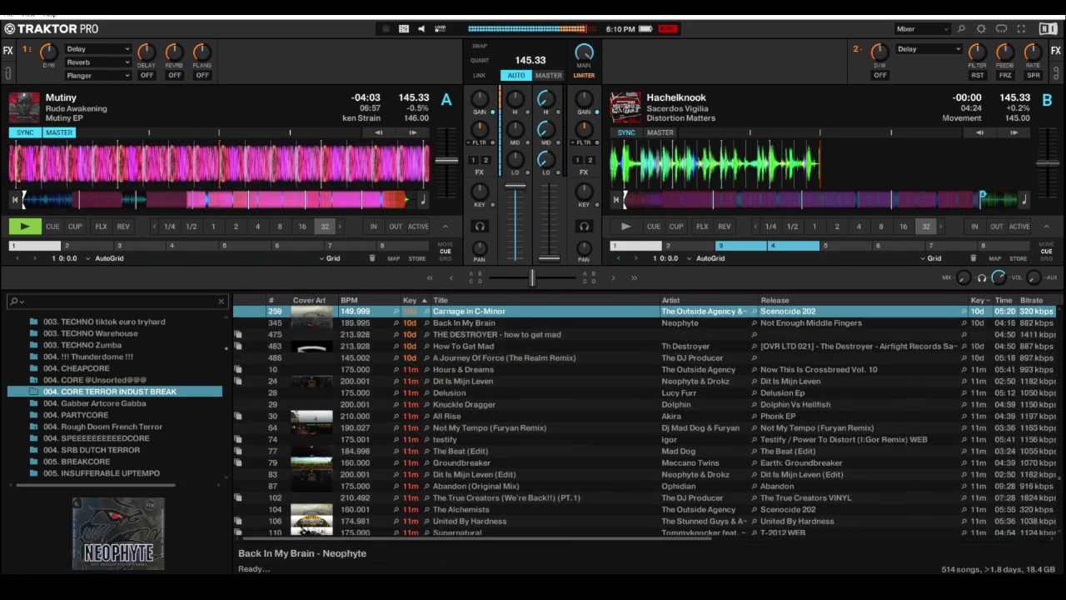
Step: Recheck the tracks forward from Carnage in C-Minor to The True Creators (We're Back!!) (PT.1) in 11m
key(Down)
key(Down)
key(Down)
key(Down)
key(Down)
key(Down)
key(Down)
key(Down)
key(Down)
key(Down)
key(Down)
key(Down)
key(Down)
key(Down)
key(Down)
key(Down)
key(Down)
key(Down)
key(Down)
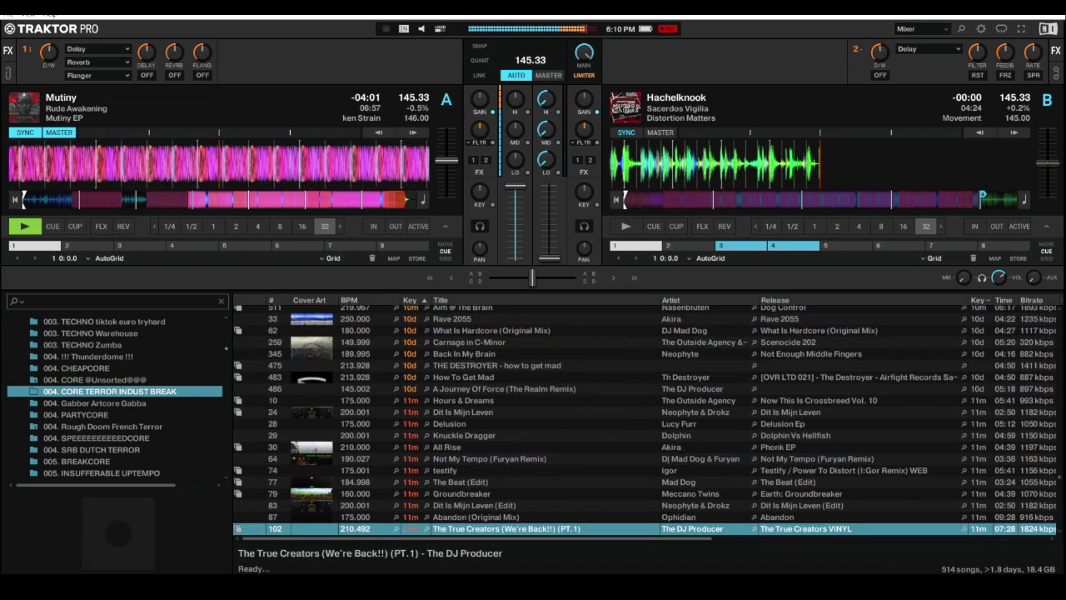
Step: Recheck the 11m tracks forward from The True Creators to Flows by Dolphin
key(Down)
key(Down)
key(Down)
key(Down)
key(Down)
key(Down)
key(Down)
key(Down)
key(Down)
key(Down)
key(Down)
key(Down)
key(Down)
key(Down)
key(Down)
key(Down)
key(Down)
key(Down)
key(Down)
key(Down)
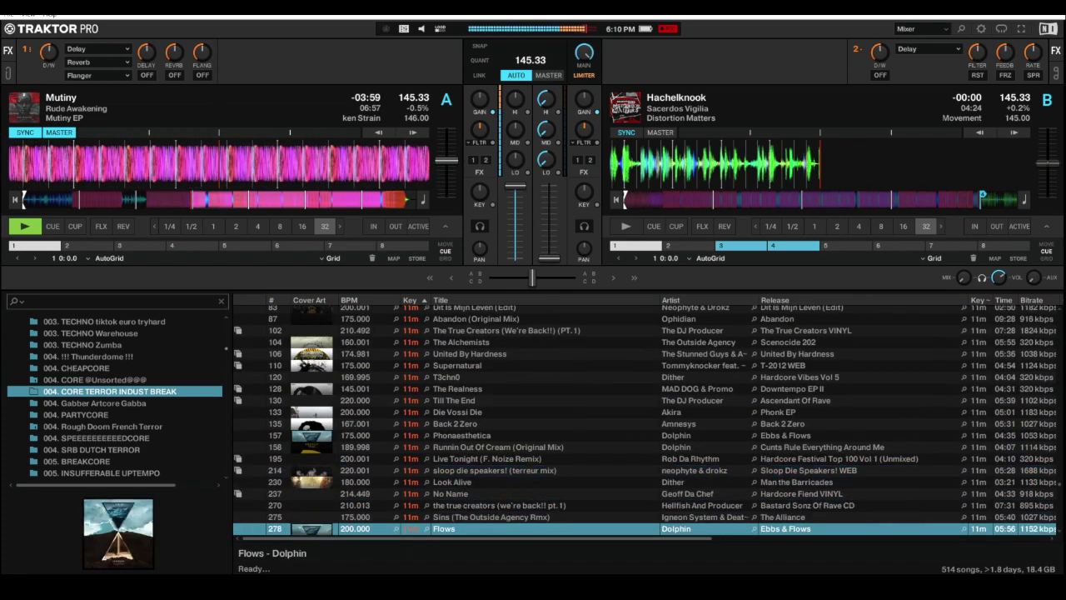
Step: Continue forward from Flows through the remaining 11m tracks to Demolition (Evil Activities & Lenny Dee Remix) in 11d
key(Down)
key(Down)
key(Down)
key(Down)
key(Down)
key(Down)
key(Down)
key(Down)
key(Down)
key(Down)
key(Down)
key(Down)
key(Down)
key(Down)
key(Down)
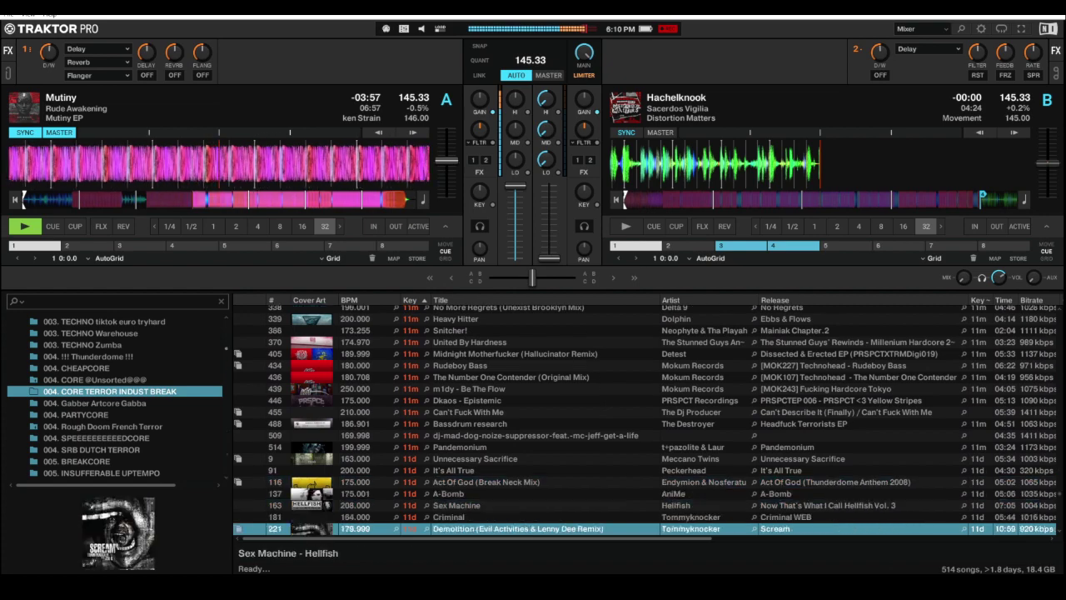
Step: Check the remaining 11d tracks forward from Demolition to Real Motherfuckers in the 12m group
key(Down)
key(Down)
key(Down)
key(Down)
key(Down)
key(Down)
key(Down)
key(Down)
key(Down)
key(Down)
key(Down)
key(Down)
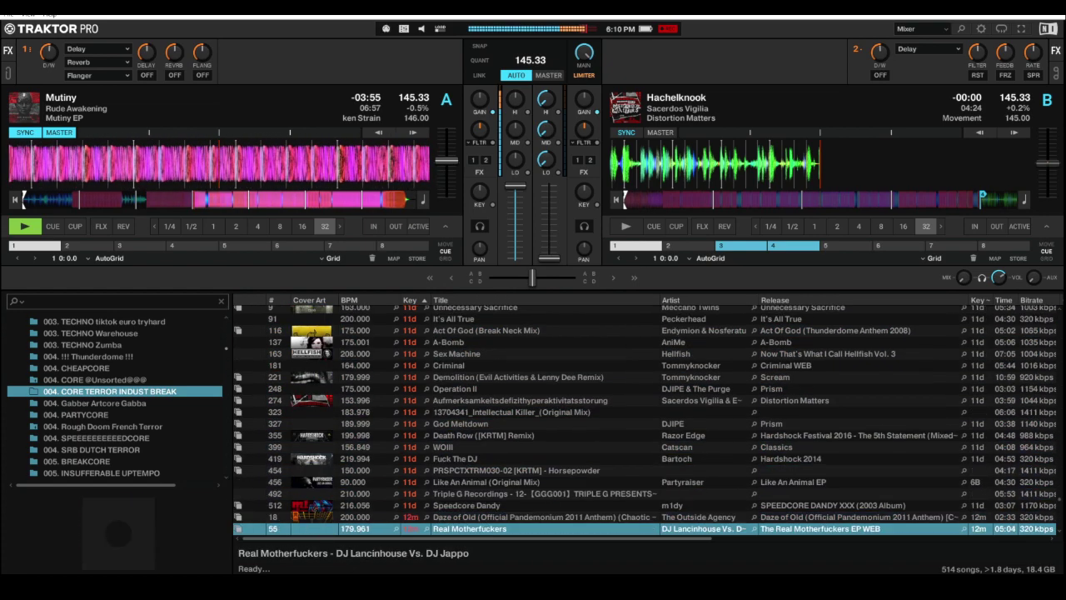
Step: Review the 12m tracks forward from Real Motherfuckers to Beast Metal (Original Mix) by Hellfish
key(Down)
key(Down)
key(Down)
key(Down)
key(Down)
key(Down)
key(Down)
key(Down)
key(Down)
key(Down)
key(Down)
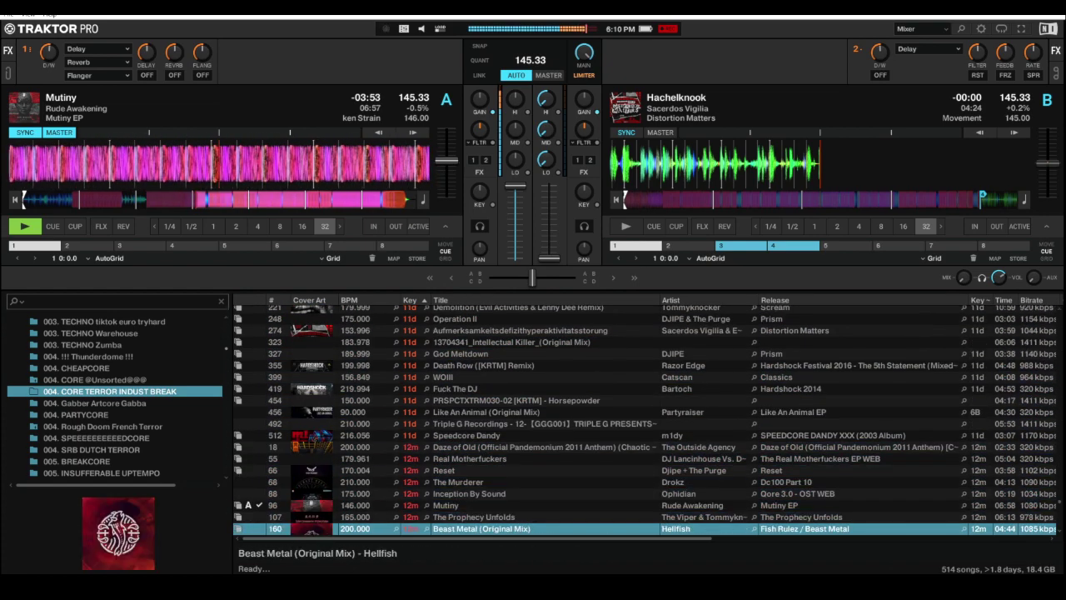
Step: Load PRSPCTXTRM030-02 [KRTM] - Horsepowder from the 11d group into deck B
key(Down)
key(Up)
key(Up)
key(Up)
key(Up)
key(Up)
key(Up)
key(Up)
key(Up)
key(Up)
key(Up)
key(Up)
key(Up)
key(Up)
key(Up)
key(Up)
key(Up)
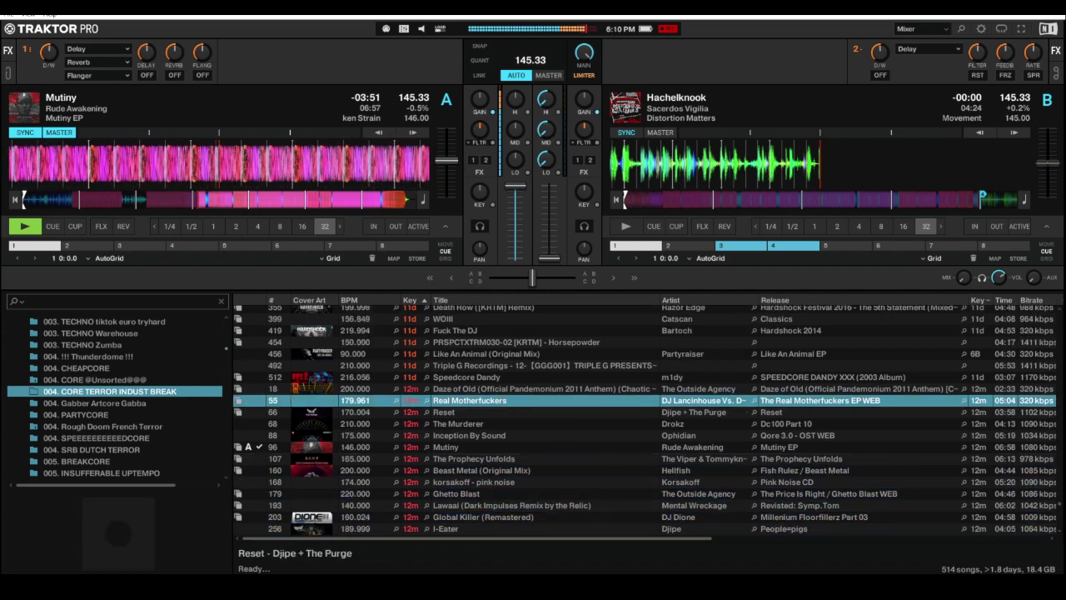
key(ctrl+Right)
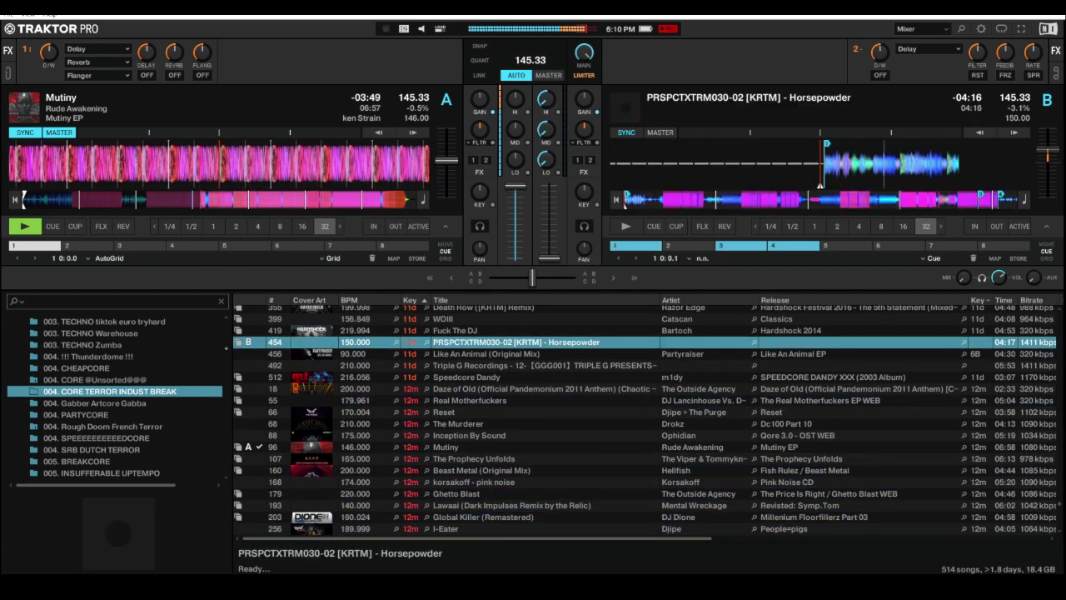
Step: Cue Horsepowder at its opening marker on deck B and start it to mix over from Mutiny
key(6)
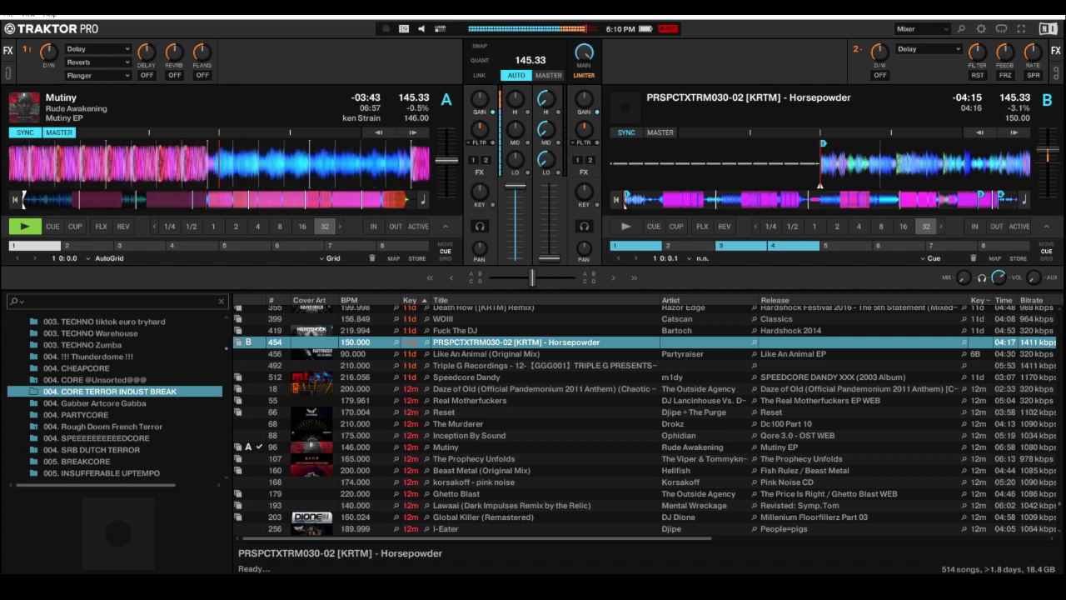
key(b)
key(b)
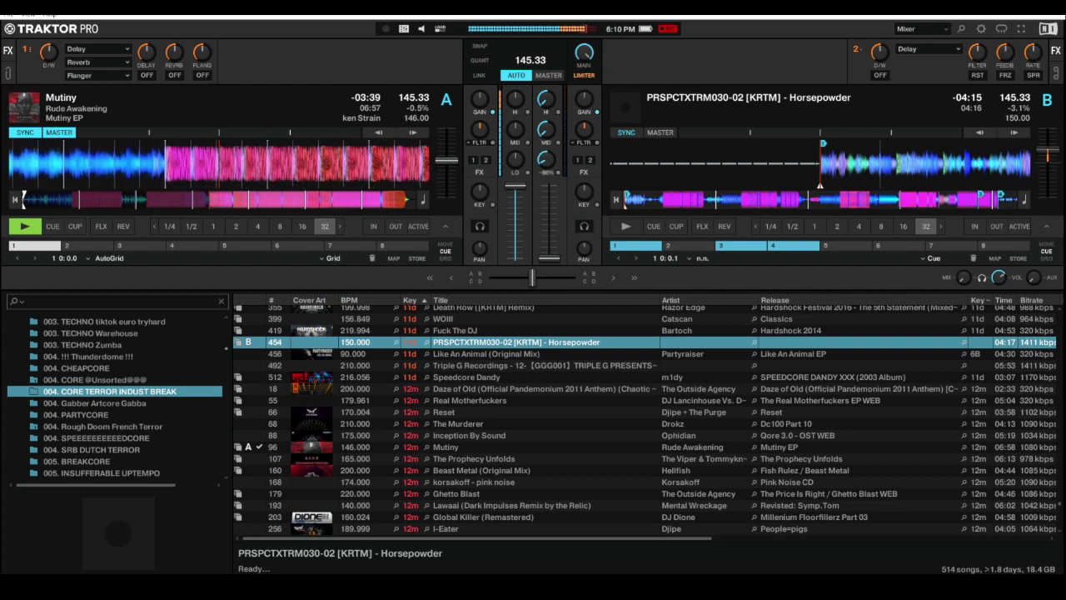
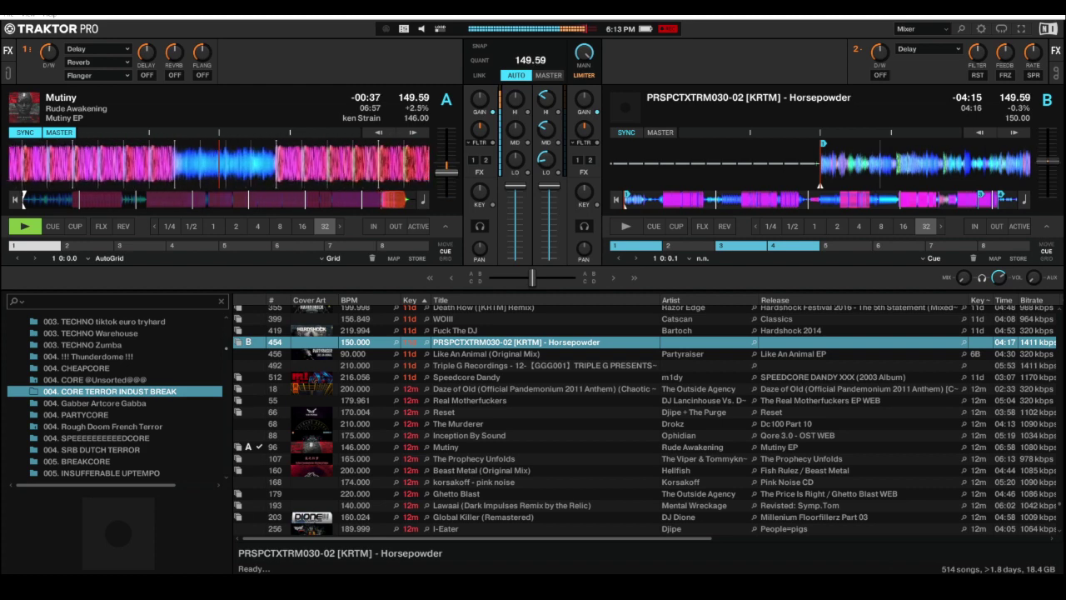
key(space)
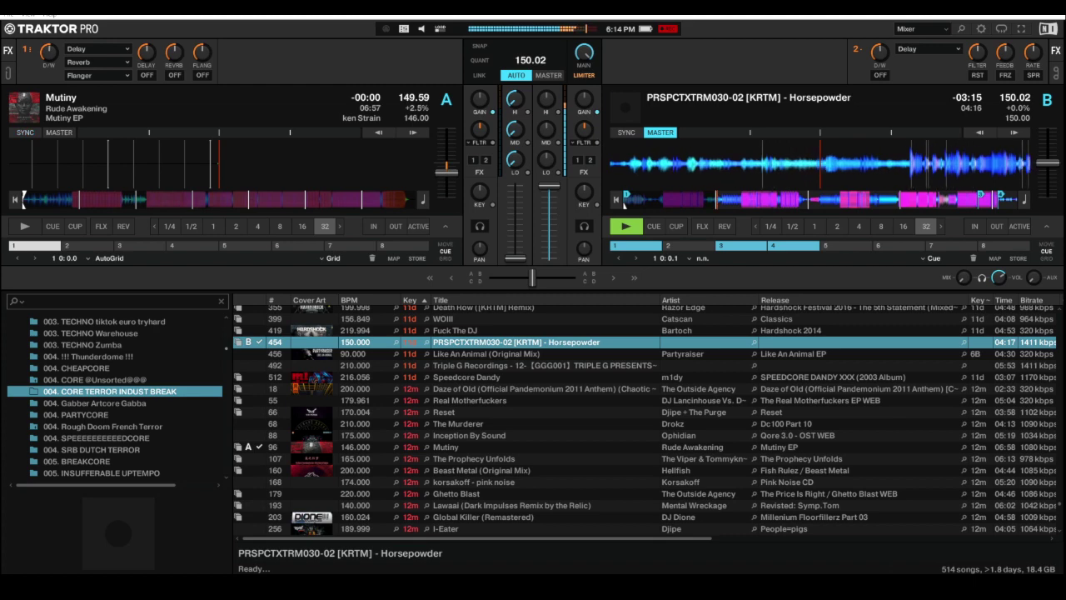
Step: Review the tracks forward from Horsepowder through the 12m group to A Puzzle Of Flesh in 12d
key(Down)
key(Down)
key(Down)
key(Down)
key(Down)
key(Down)
key(Down)
key(Down)
key(Down)
key(Down)
key(Down)
key(Down)
key(Down)
key(Down)
key(Down)
key(Down)
key(Down)
key(Down)
key(Down)
key(Down)
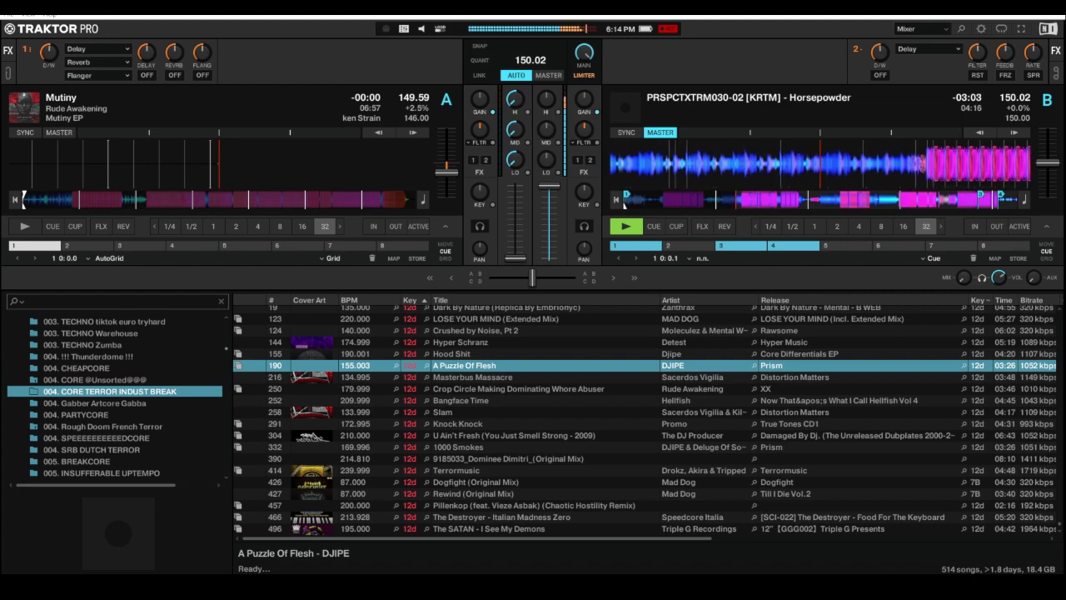
Step: Go back from A Puzzle Of Flesh through the 12d tracks to Coming Home in the 12m group
key(Up)
key(Up)
key(Up)
key(Up)
key(Up)
key(Up)
key(Up)
key(Up)
key(Up)
key(Up)
key(Up)
key(Up)
key(Up)
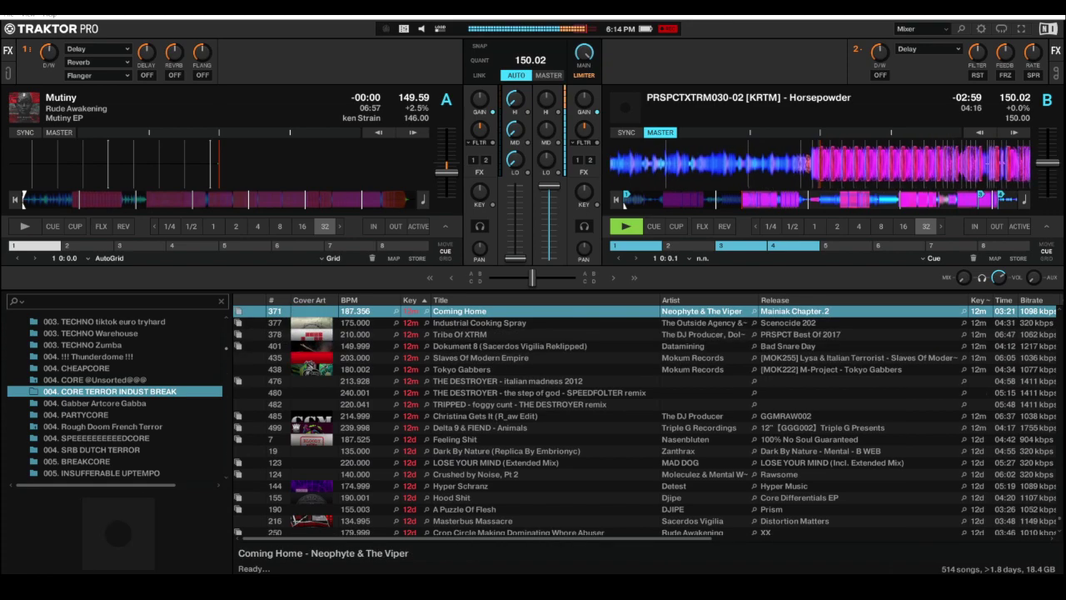
Step: Check the 12m tracks backward from Coming Home to Sonic Asylum
key(Up)
key(Up)
key(Up)
key(Up)
key(Up)
key(Up)
key(Up)
key(Up)
key(Up)
key(Up)
key(Up)
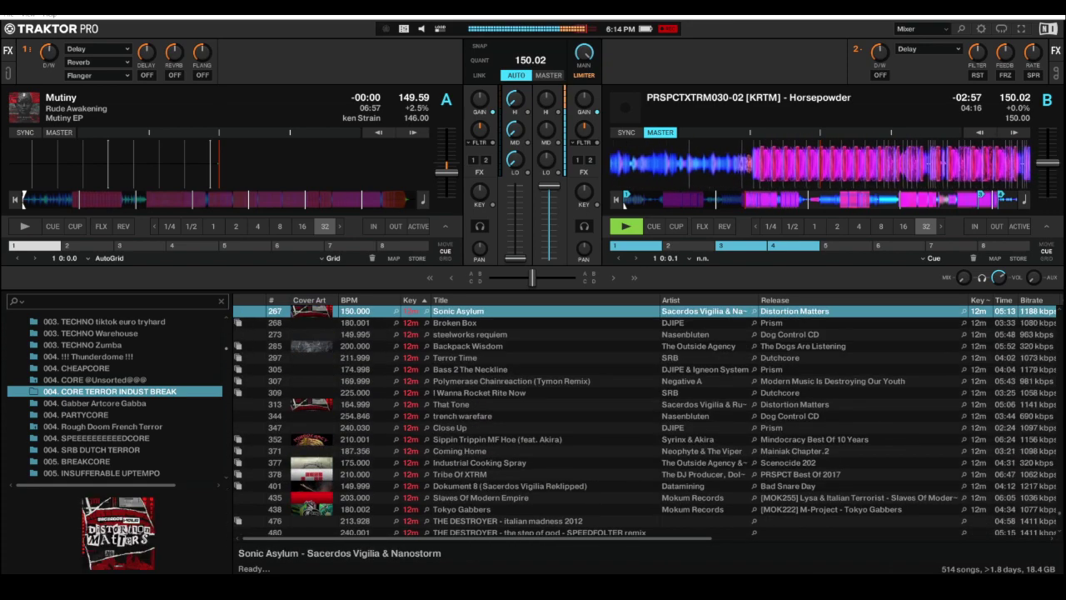
Step: Check the tracks backward from Sonic Asylum through the 12m group to Criminal by Tommyknocker in 11d
key(Up)
key(Up)
key(Up)
key(Up)
key(Up)
key(Up)
key(Up)
key(Up)
key(Up)
key(Up)
key(Up)
key(Up)
key(Up)
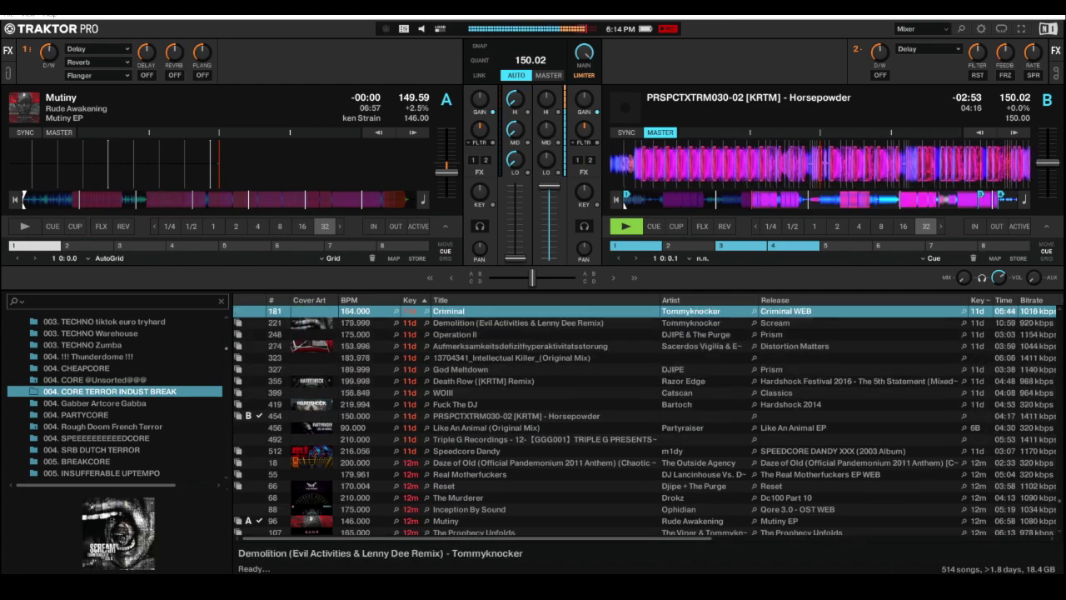
Step: Continue backward from Criminal through the 11d tracks to No Name by Geoff Da Chef in 11m
key(Up)
key(Up)
key(Up)
key(Up)
key(Up)
key(Up)
key(Up)
key(Up)
key(Up)
key(Up)
key(Up)
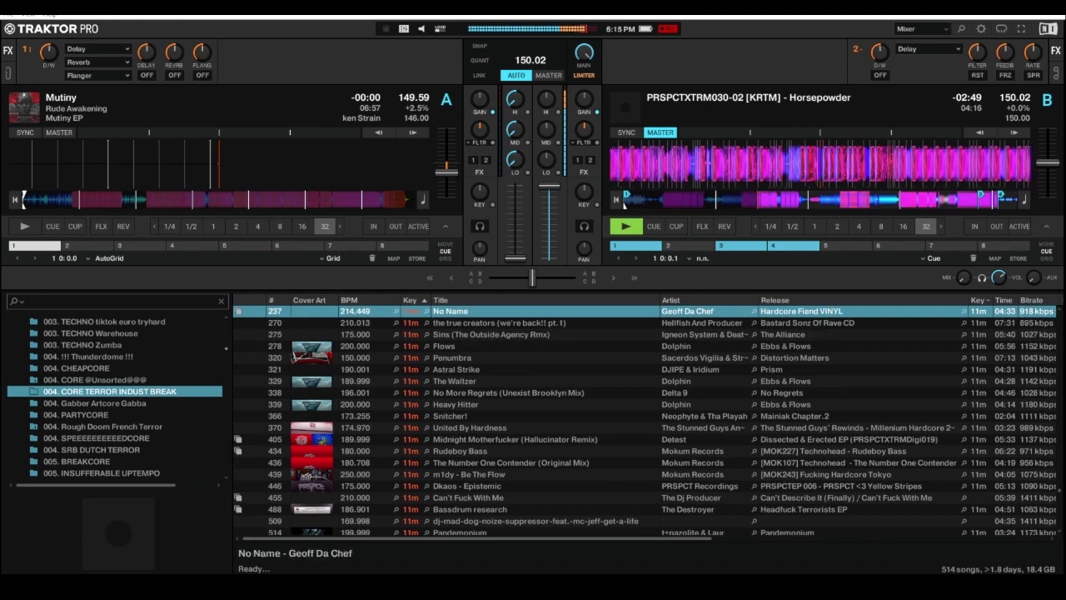
Step: Review the 11m tracks backward from No Name to How To Get Mad in the 10d group
key(Up)
key(Up)
key(Up)
key(Up)
key(Up)
key(Up)
key(Up)
key(Up)
key(Up)
key(Up)
key(Up)
key(Up)
key(Up)
key(Up)
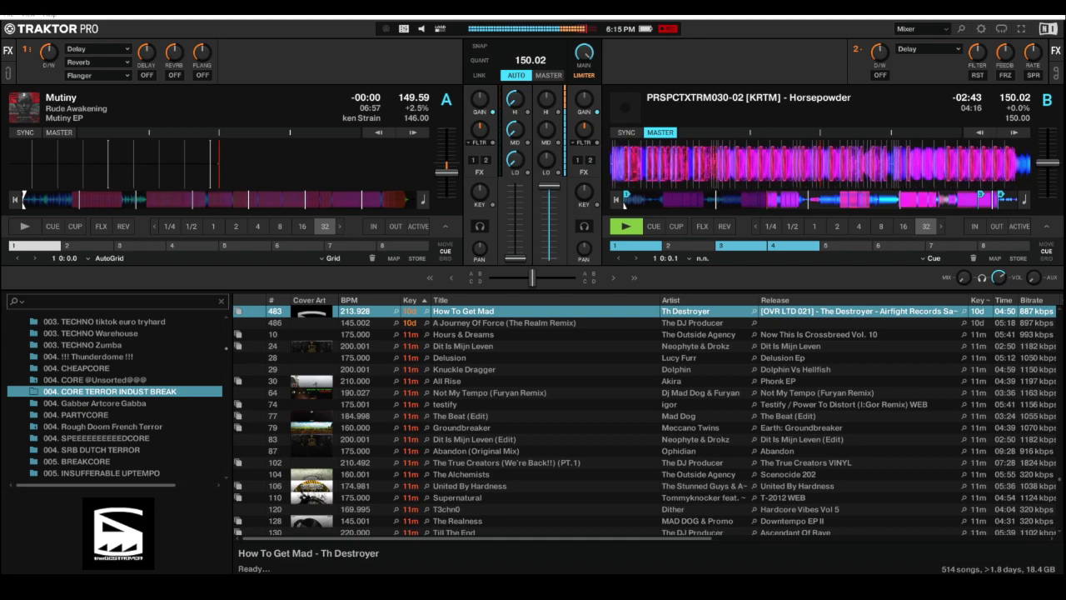
Step: Open the 003. TECHNO rawcore folder and sort its tracks by BPM
scroll(115, 398, down, 5)
scroll(114, 398, up, 10)
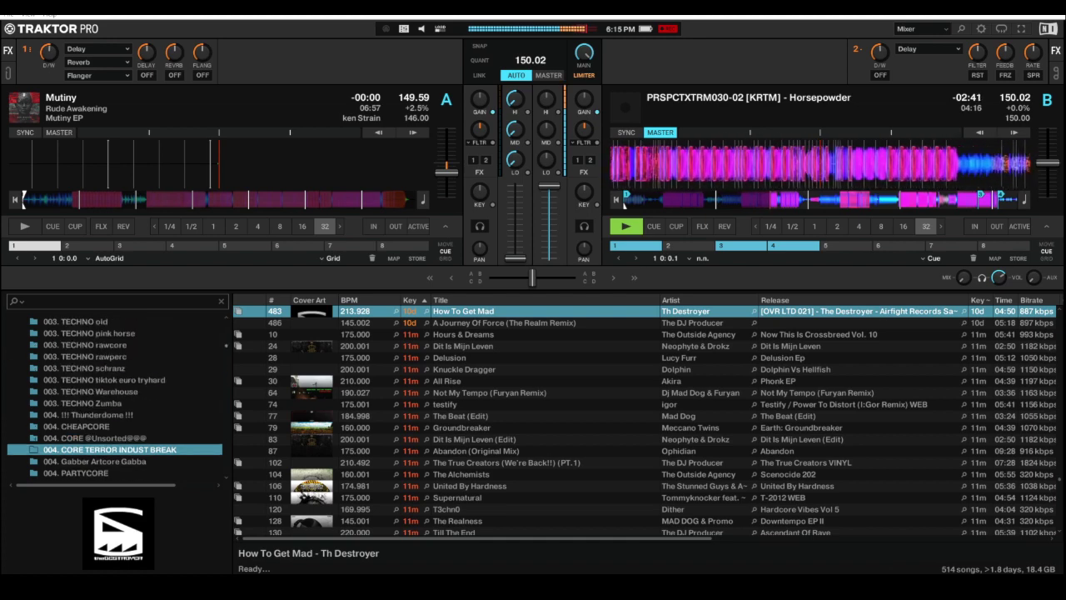
click(85, 345)
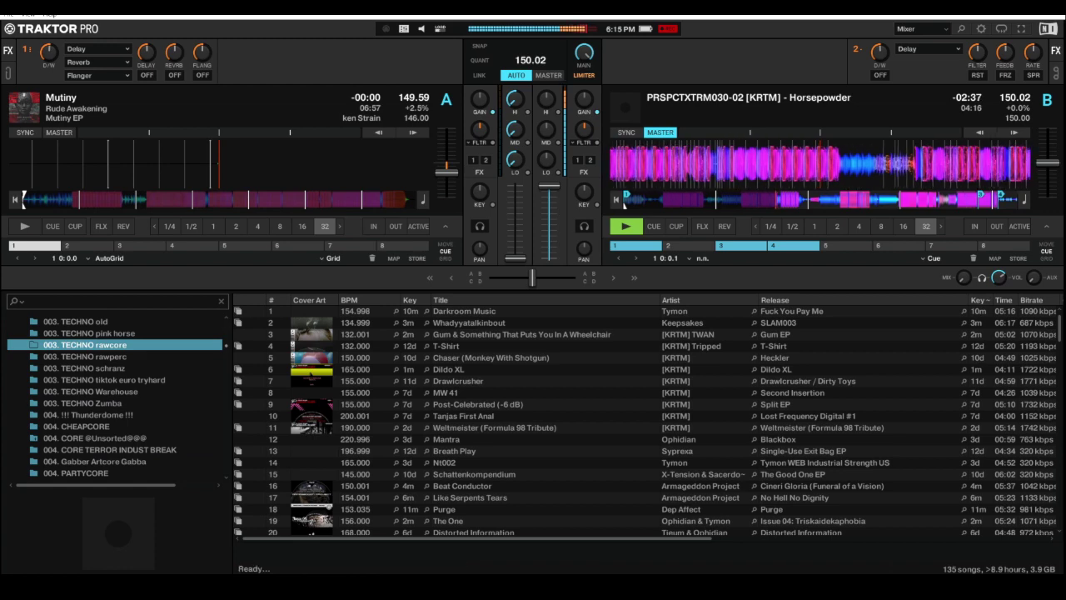
click(350, 299)
Step: Examine the BPM-sorted rawcore tracks from about 140 BPM upward for a match, rechecking those between 150 and 162 BPM
scroll(645, 421, down, 5)
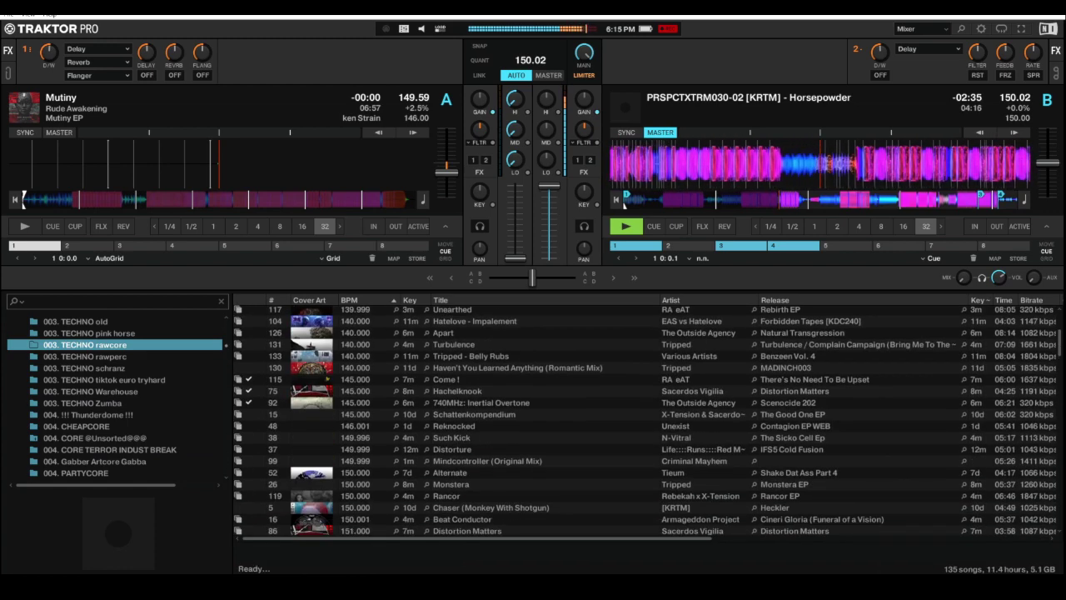
scroll(645, 420, down, 6)
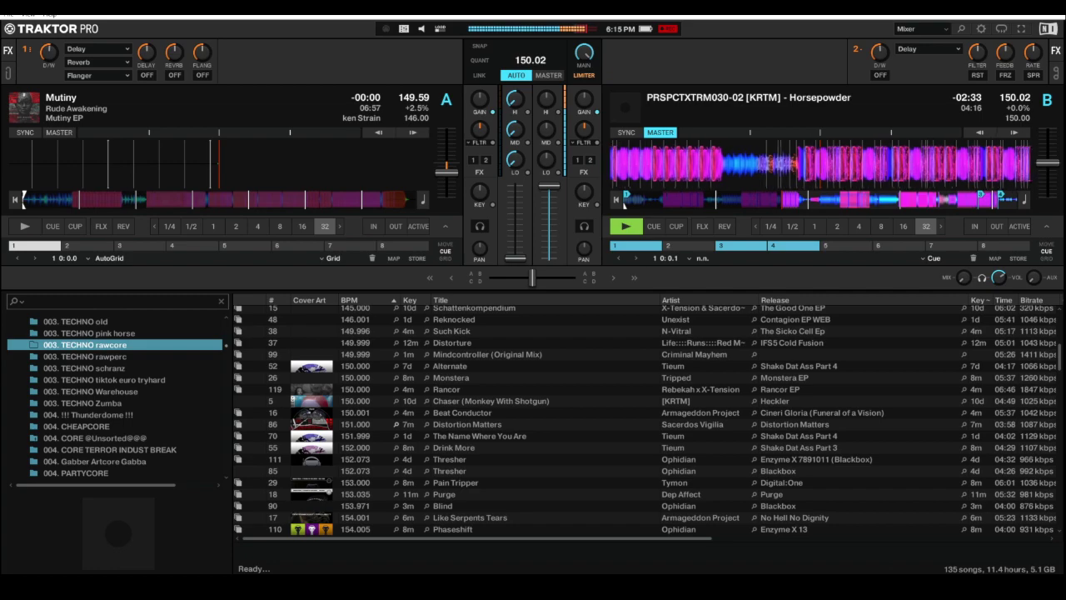
scroll(646, 420, down, 14)
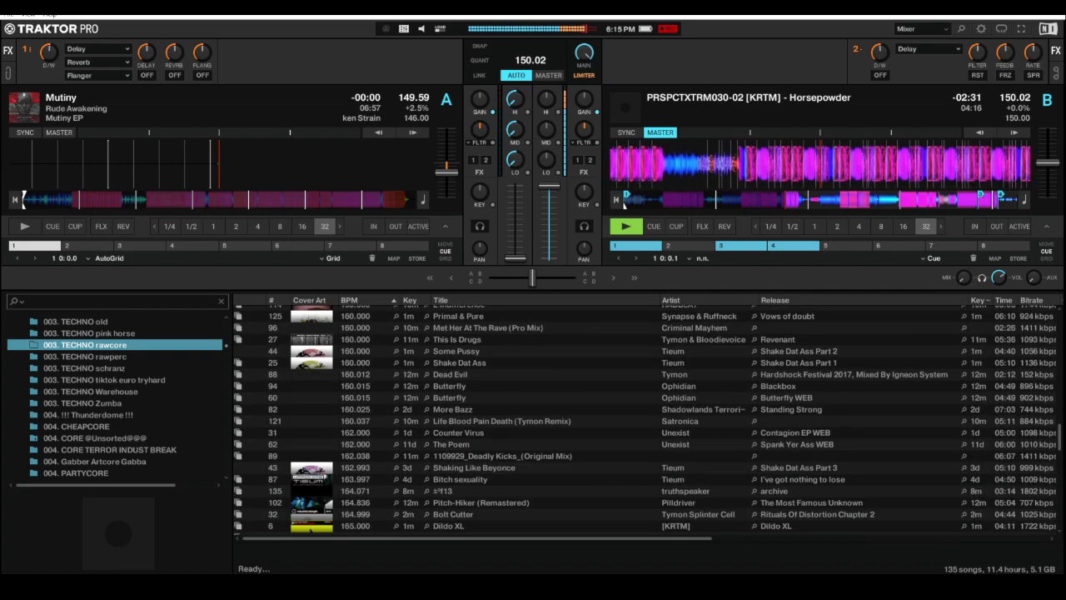
scroll(645, 421, down, 10)
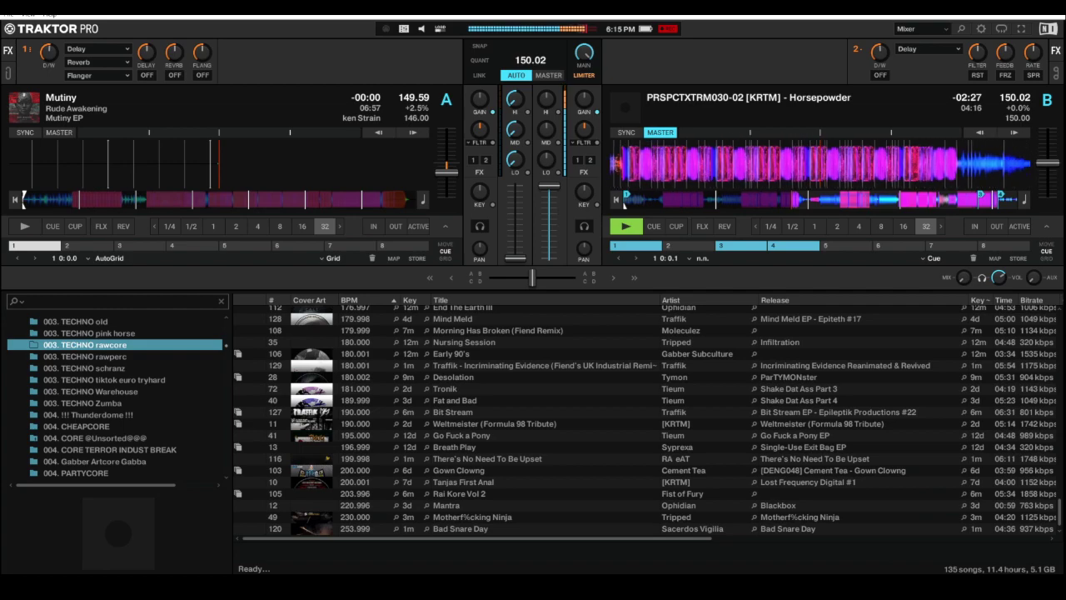
scroll(645, 421, up, 12)
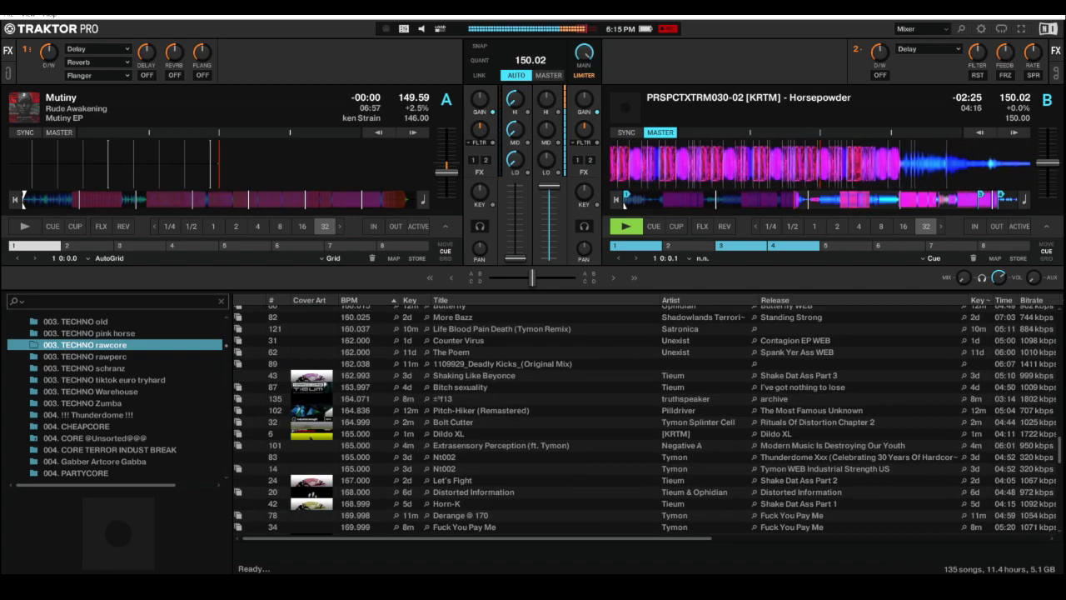
scroll(645, 420, up, 5)
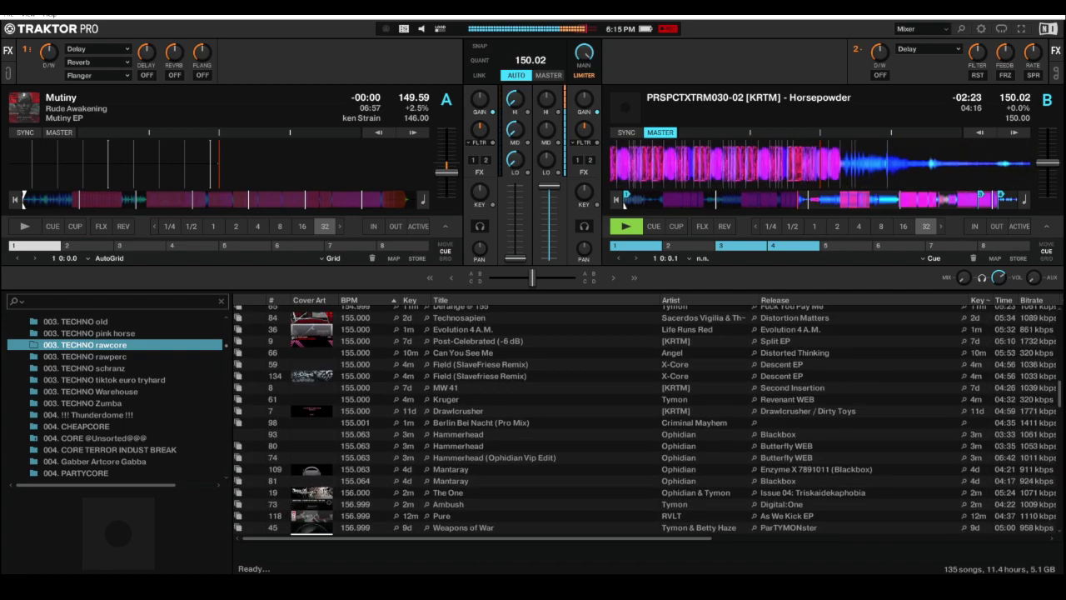
scroll(645, 420, up, 6)
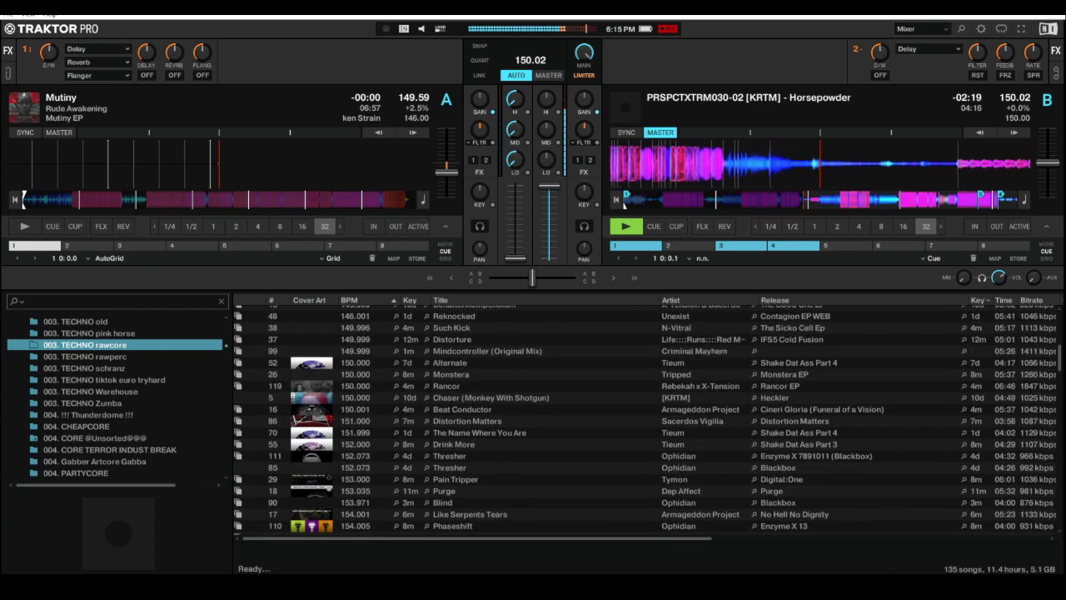
scroll(645, 421, down, 8)
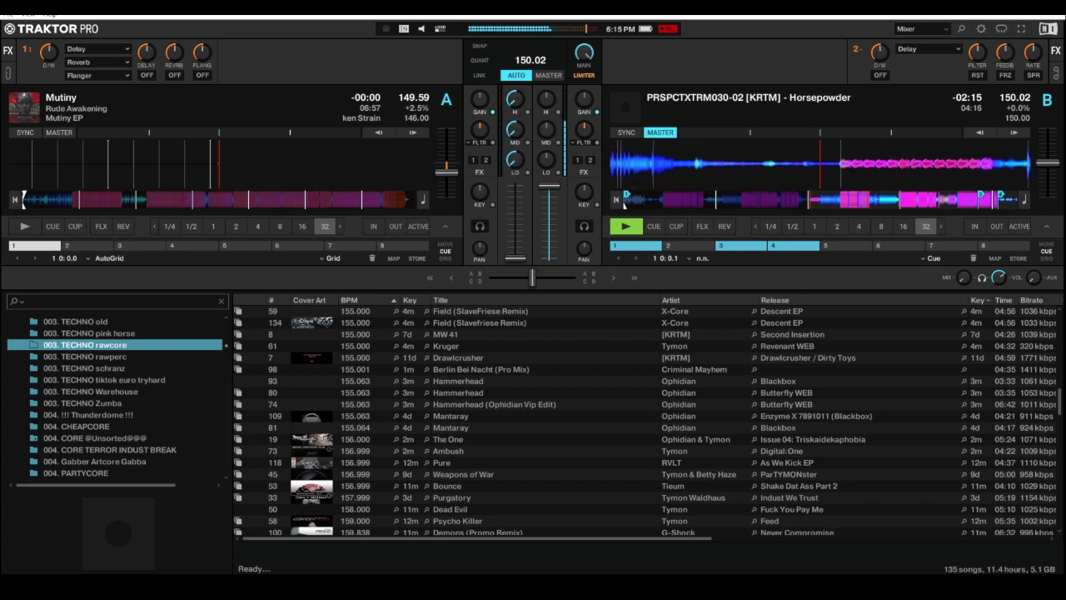
scroll(645, 420, down, 3)
scroll(646, 421, down, 2)
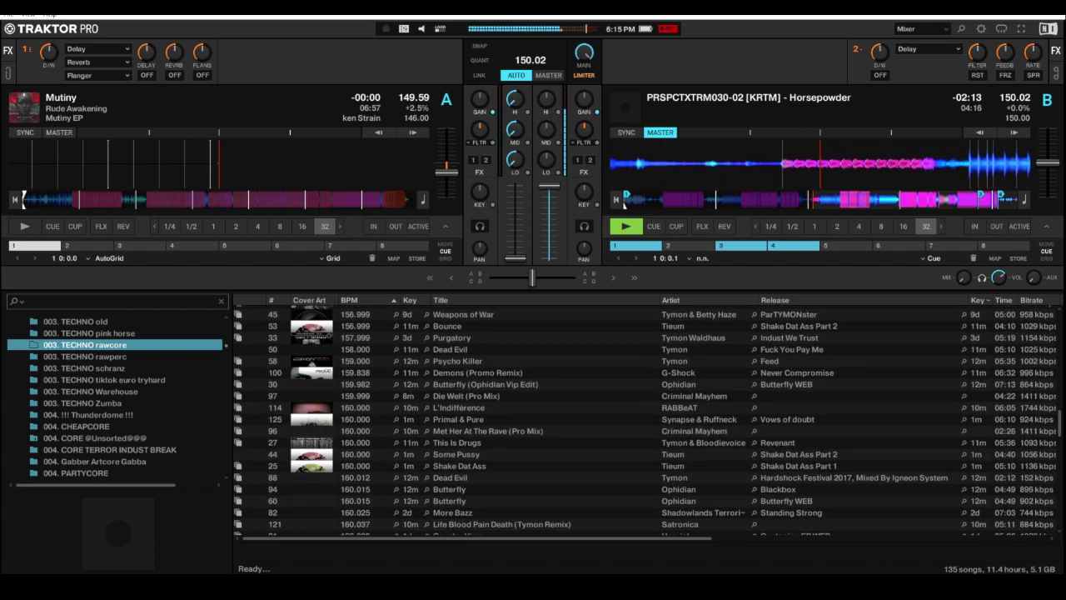
scroll(645, 420, down, 2)
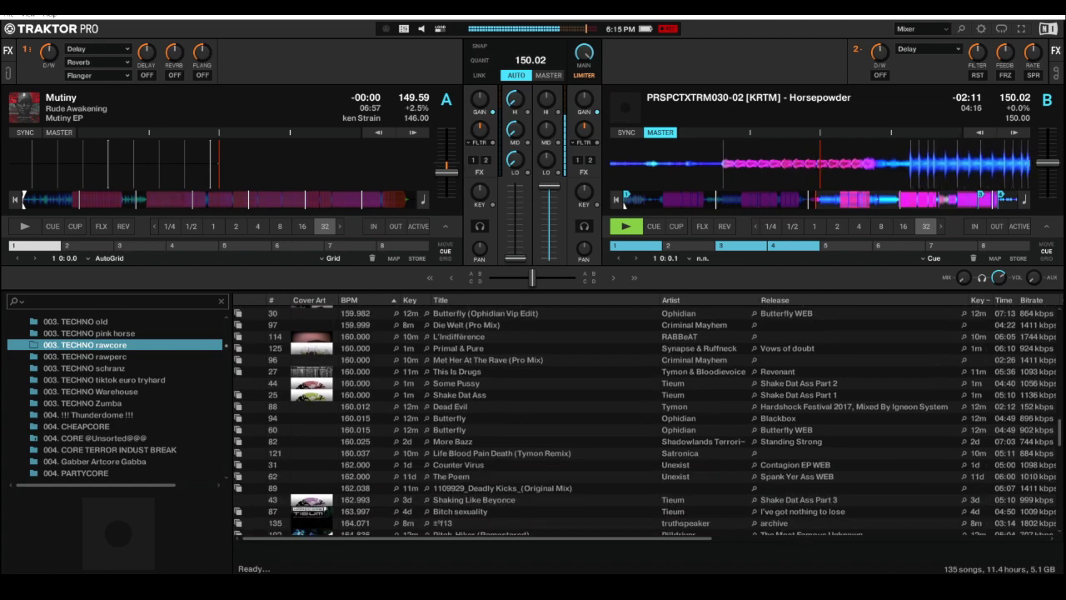
scroll(646, 420, up, 8)
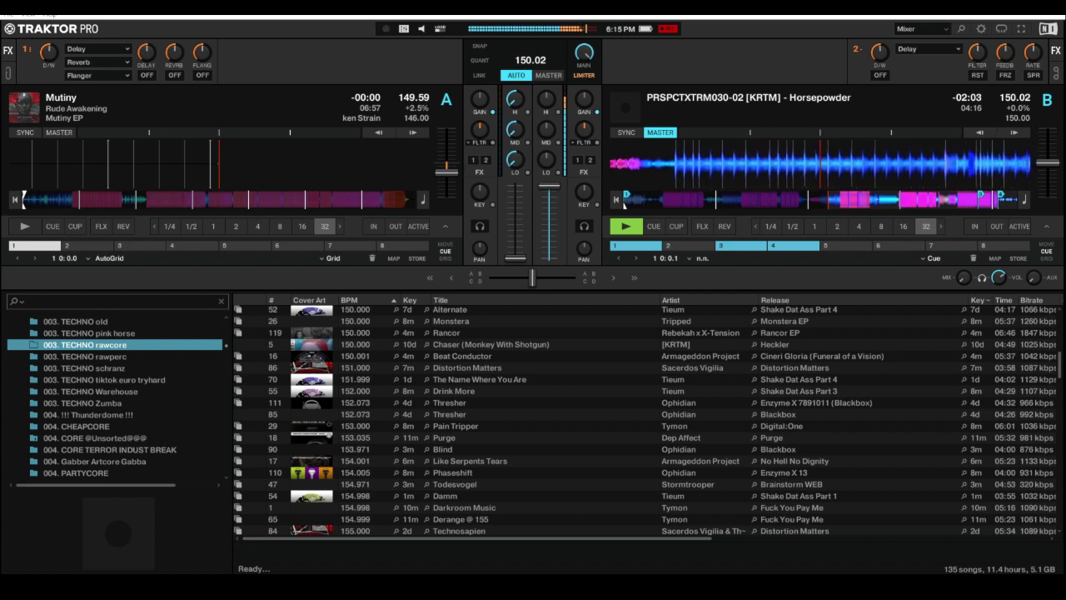
Step: Load Undead II (Tymon's Noise Of Thunder remix) from the 004. CORE TERROR INDUST BREAK folder into deck A and start it
click(110, 449)
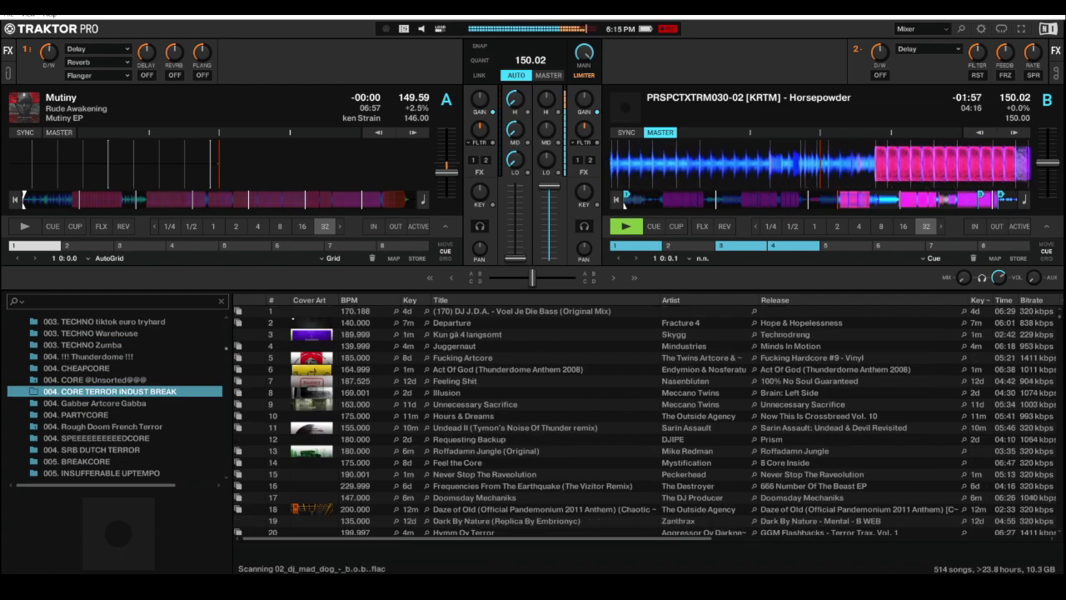
click(514, 427)
key(ctrl+Left)
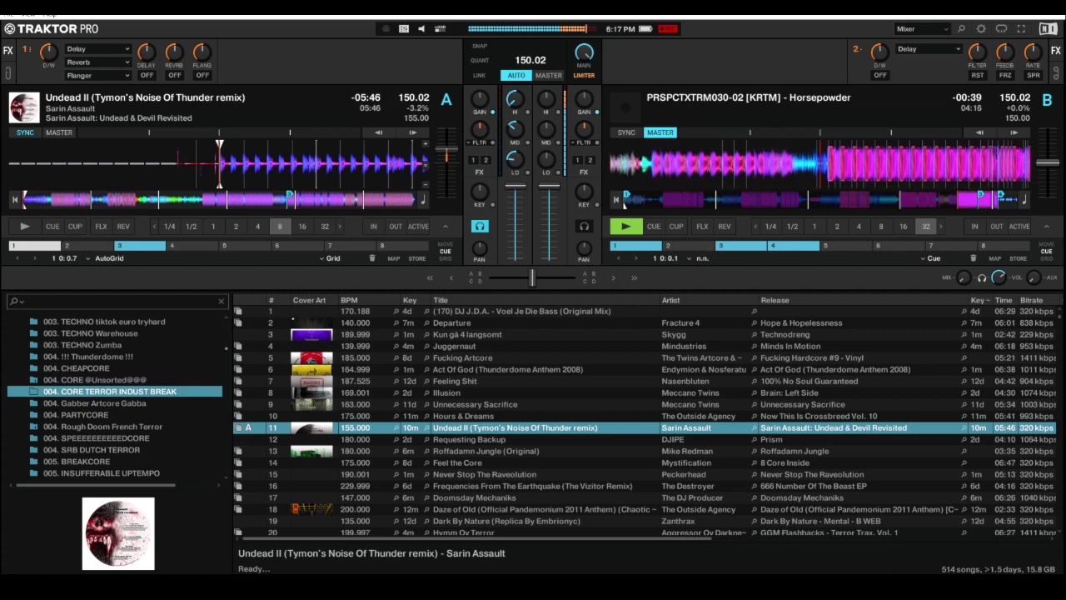
key(space)
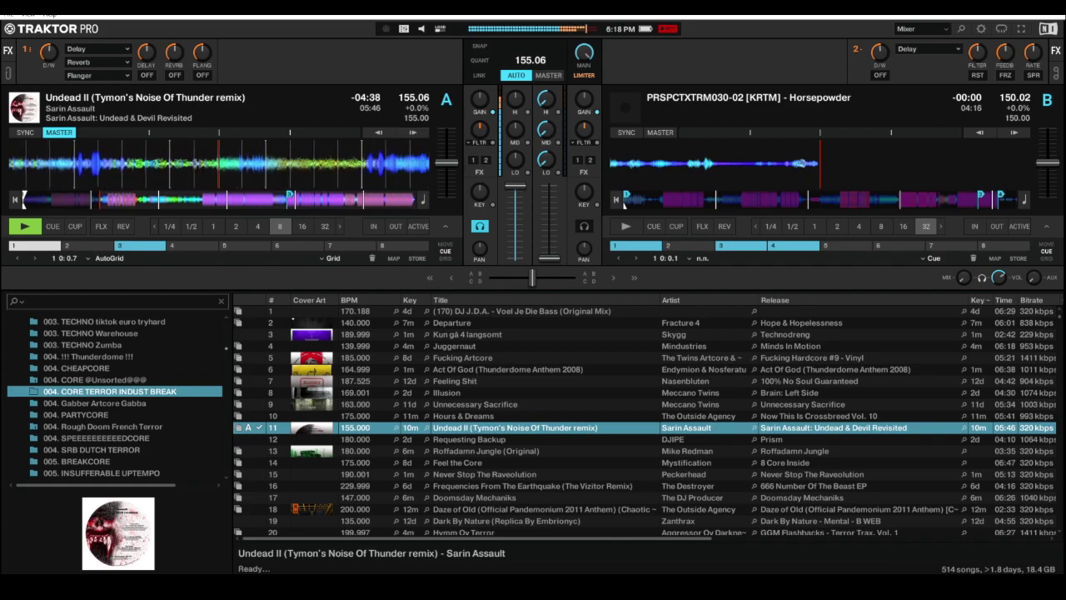
Step: Sort the CORE TERROR INDUST BREAK tracks by key and select Speedcore Dandy in the 11d group
click(410, 300)
drag(1059, 316, 1059, 476)
scroll(641, 421, down, 20)
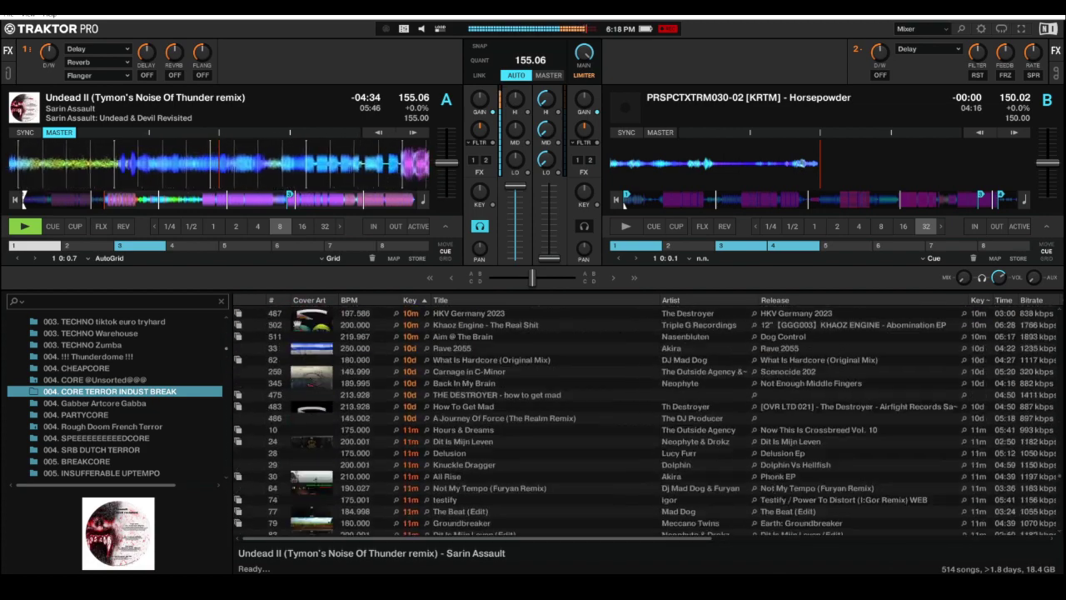
scroll(641, 420, down, 6)
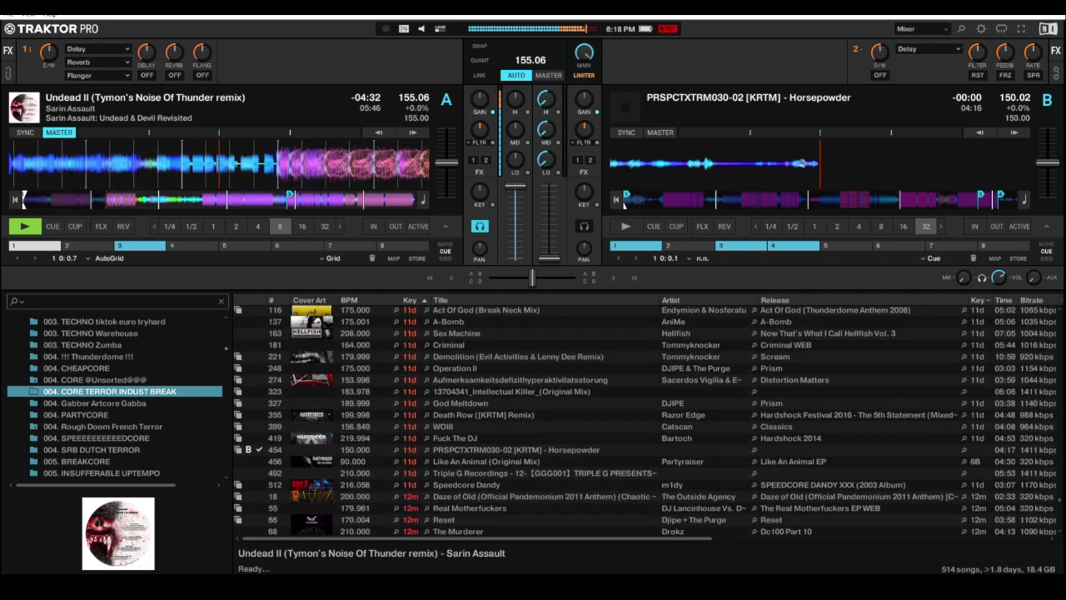
click(533, 384)
click(532, 395)
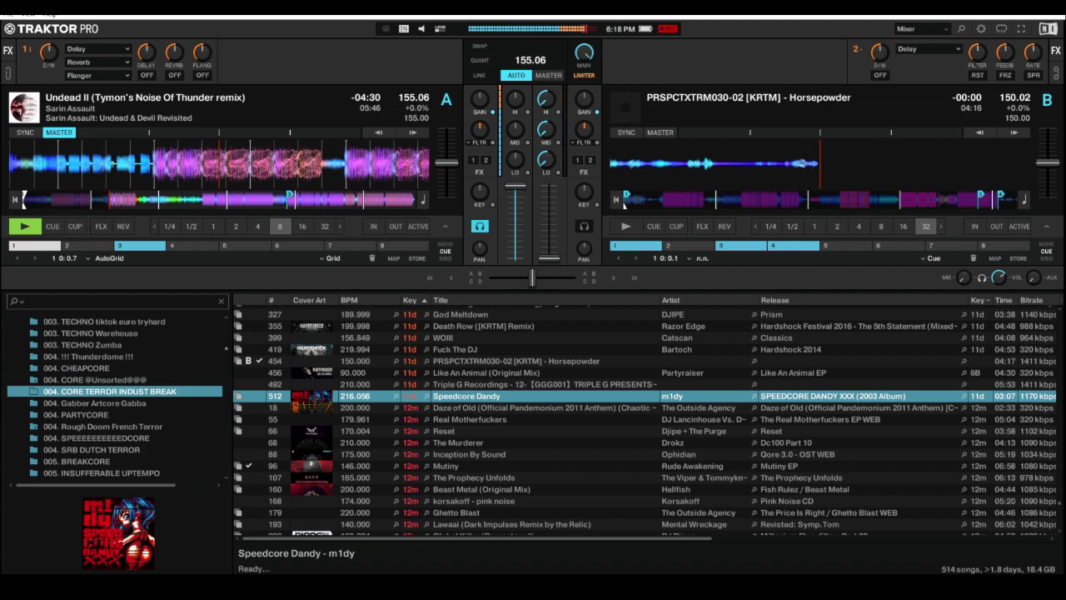
Step: Check the 11d tracks backward from Speedcore Dandy to Unnecessary Sacrifice by Meccano Twins
key(Up)
key(Up)
key(Up)
key(Up)
key(Up)
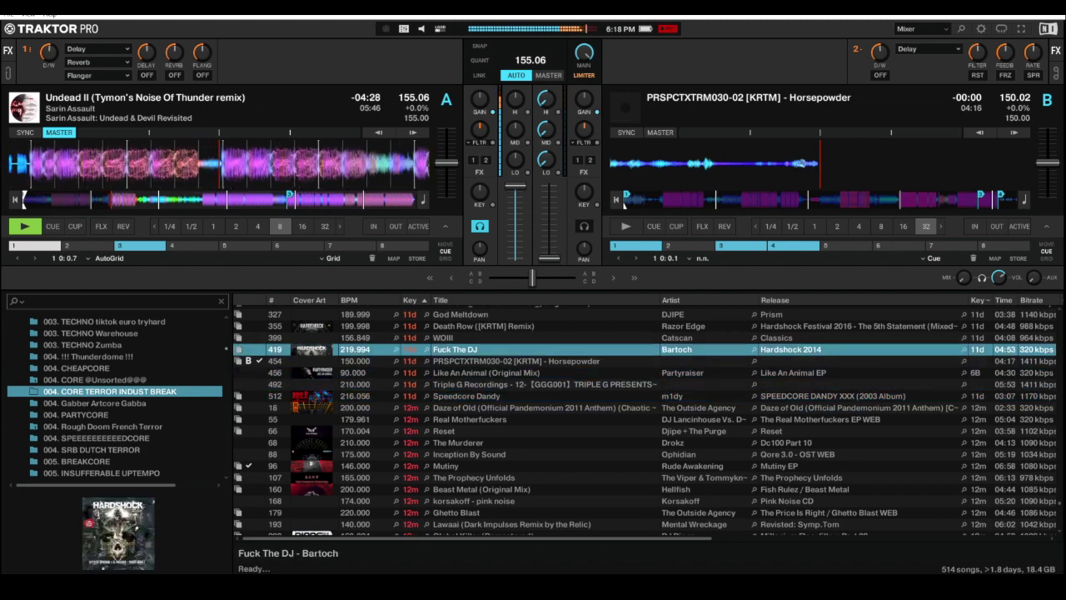
key(Up)
key(Up)
key(Up)
key(Up)
key(Up)
key(Up)
key(Up)
key(Up)
key(Up)
key(Up)
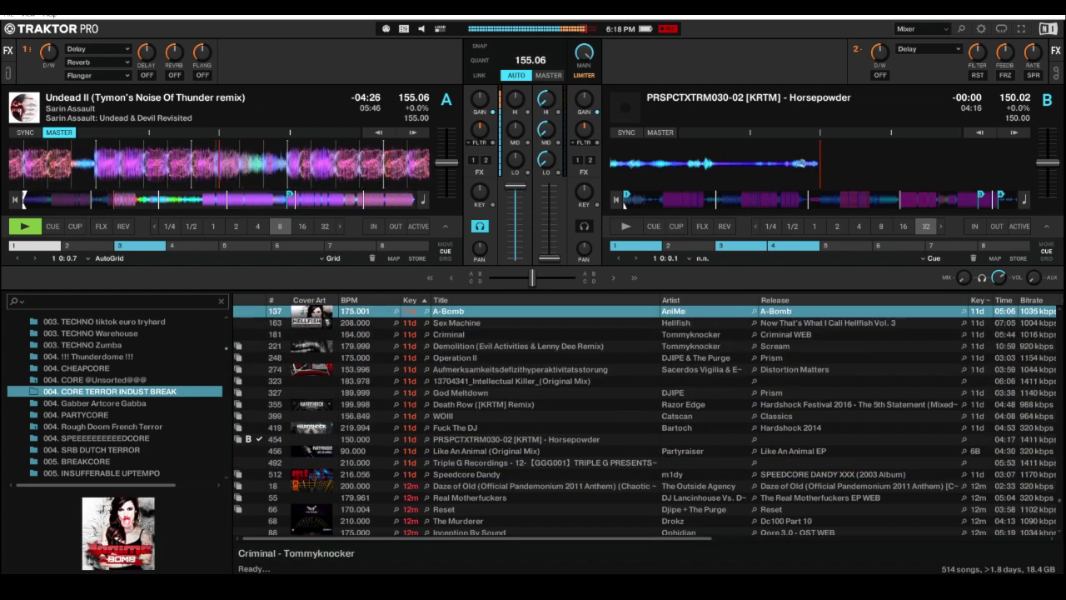
key(Up)
key(Up)
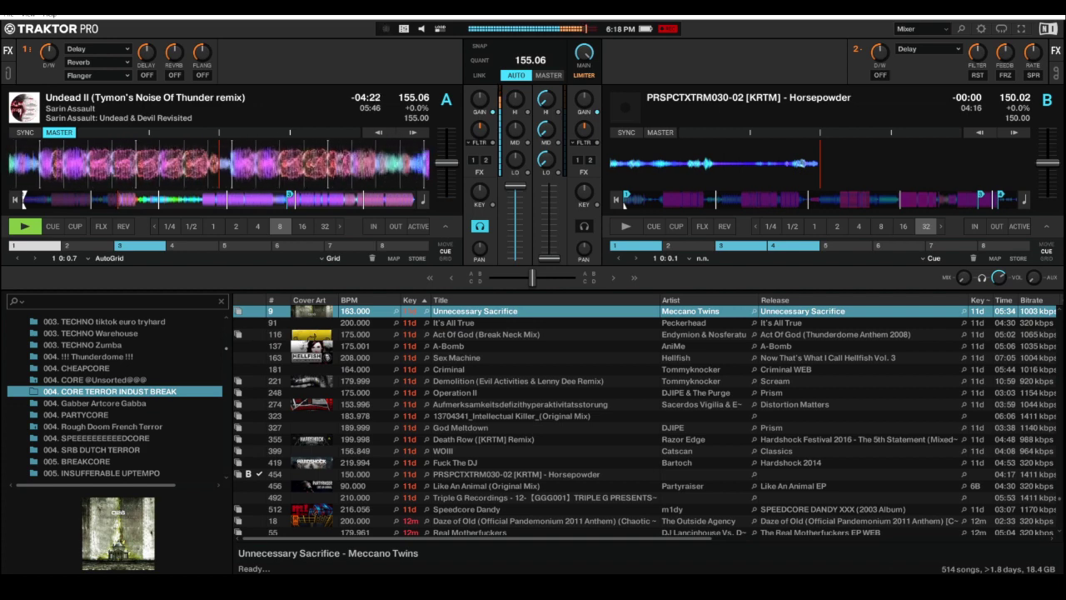
Step: Check the 11m tracks backward from Unnecessary Sacrifice to T3chn0 by Dither
key(Up)
key(Up)
key(Up)
key(Up)
key(Up)
key(Up)
key(Up)
key(Up)
key(Up)
key(Up)
key(Up)
key(Up)
key(Up)
key(Up)
key(Up)
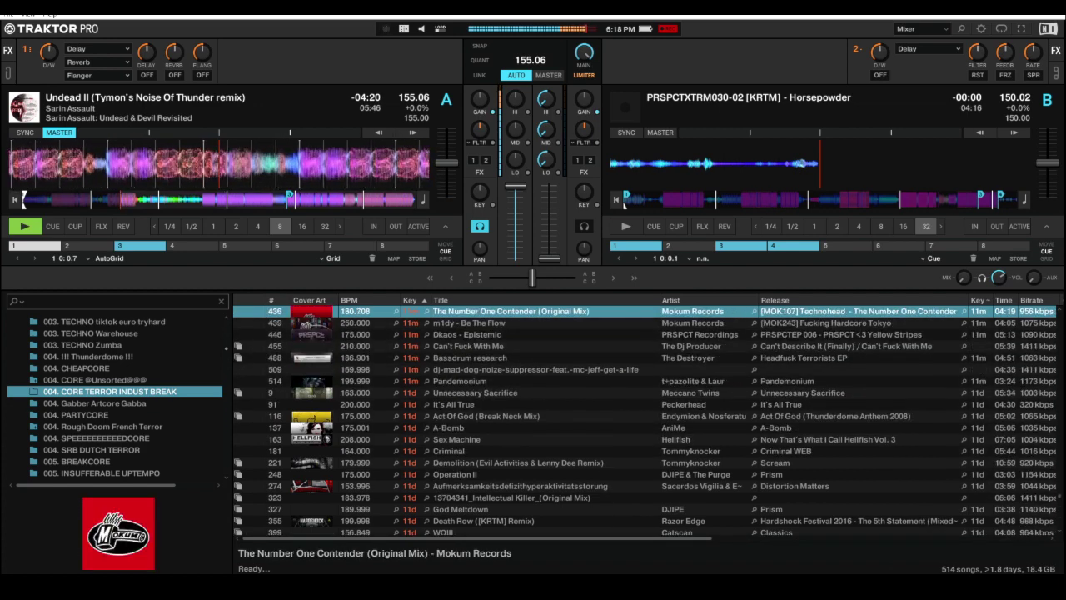
key(Up)
key(Up)
key(Up)
key(Up)
key(Up)
key(Up)
key(Up)
key(Up)
key(Up)
key(Up)
key(Up)
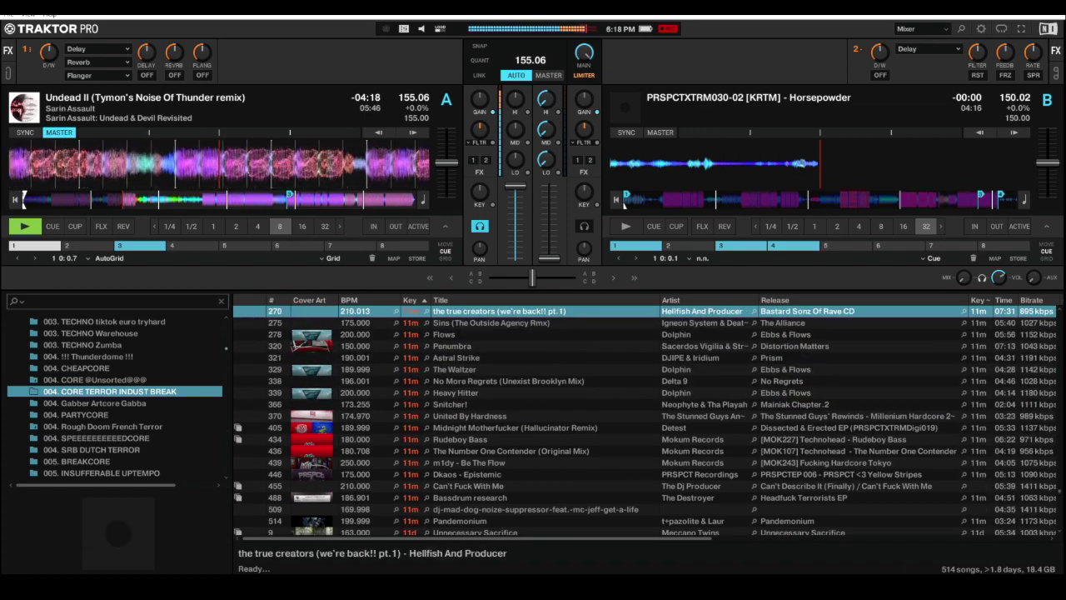
key(Up)
key(Up)
key(Up)
key(Up)
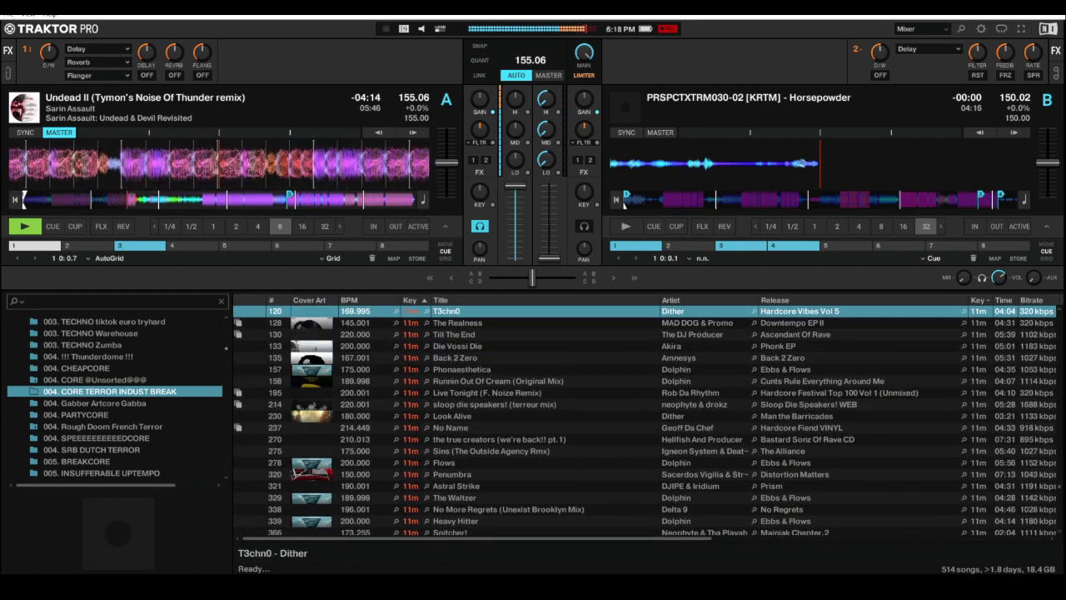
Step: Open the 003. TECHNO AC!D R4V3 folder, sort it by descending BPM and select Breakdown by OMAKS among the 155 BPM tracks
scroll(115, 397, up, 8)
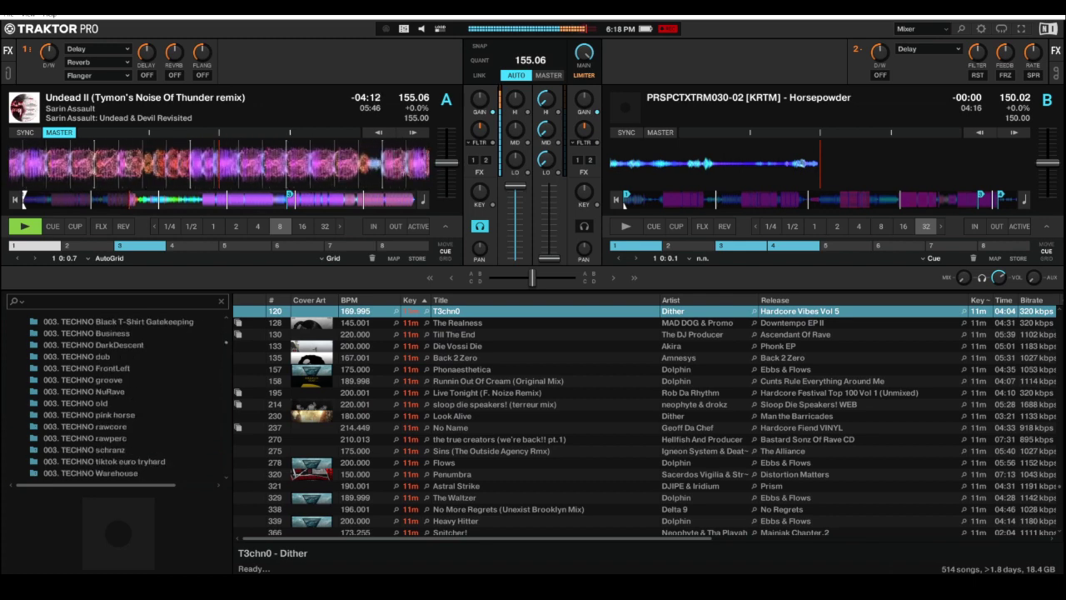
click(89, 368)
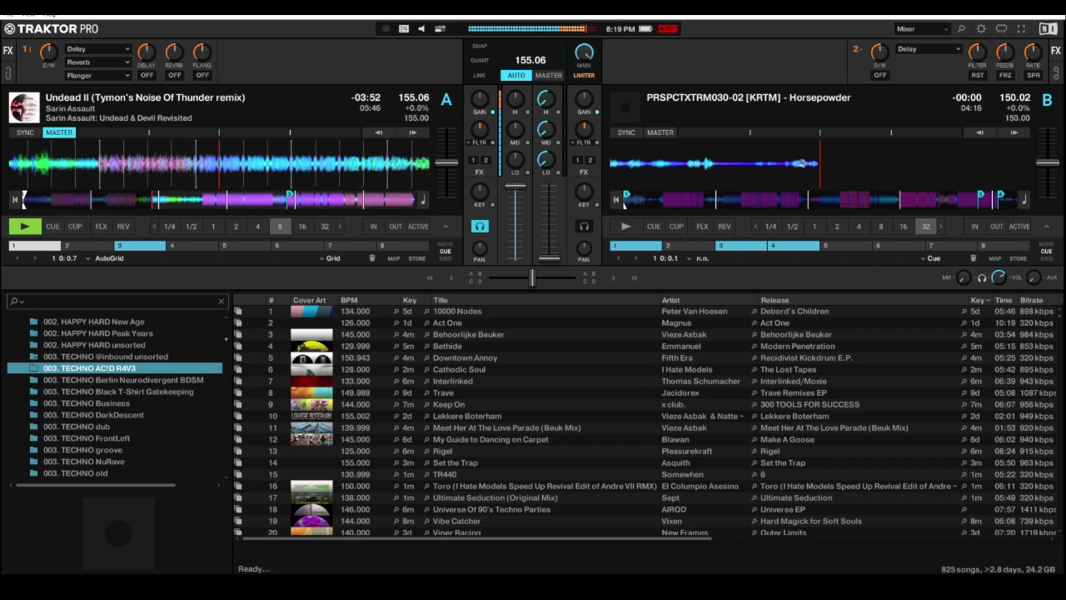
click(351, 300)
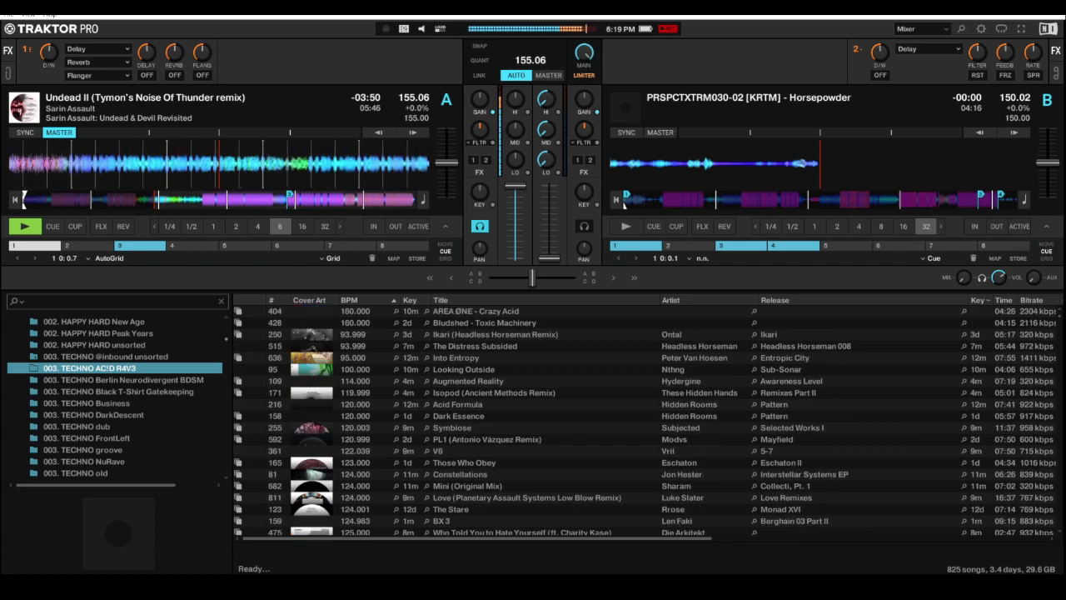
click(350, 300)
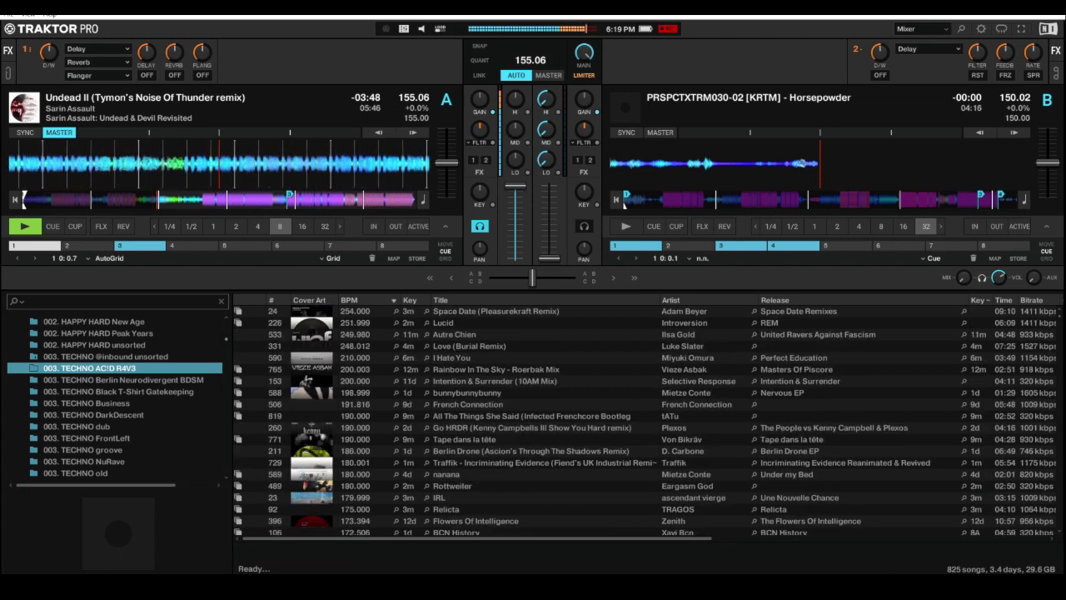
scroll(645, 420, down, 2)
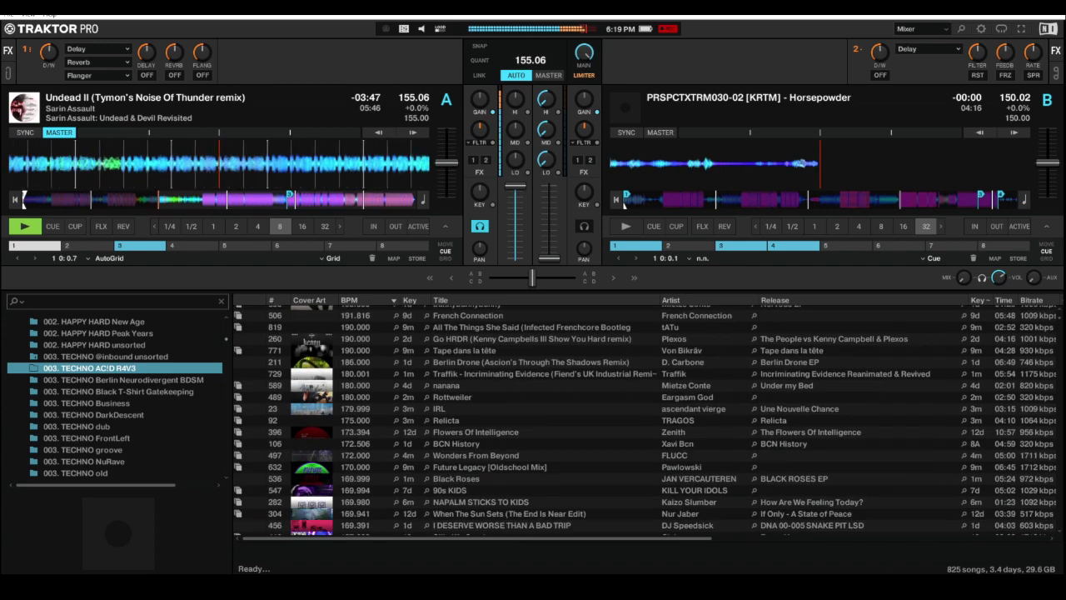
scroll(649, 421, down, 2)
scroll(649, 420, down, 10)
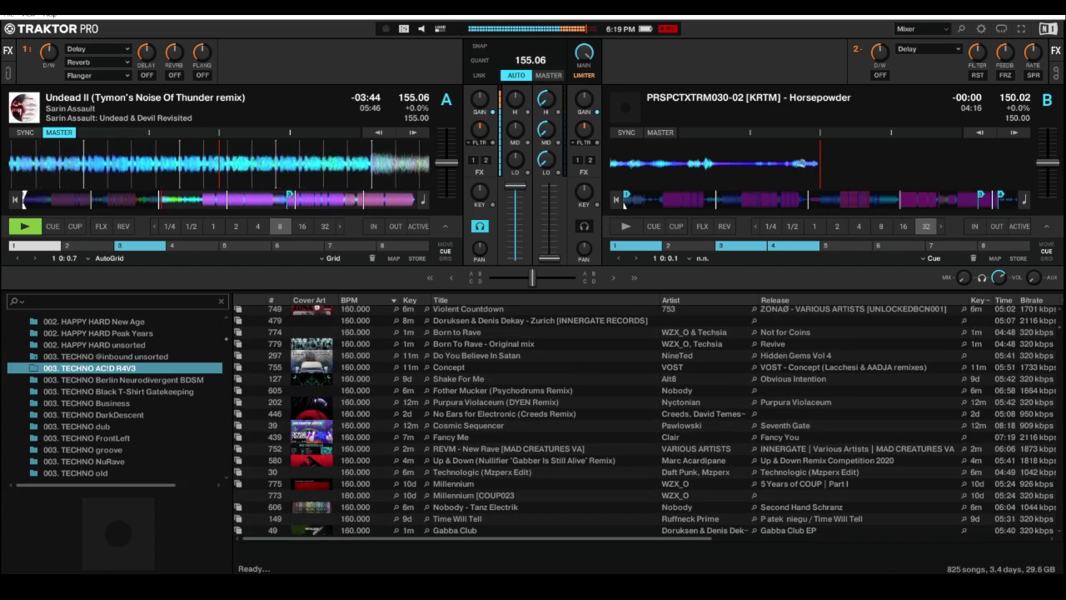
scroll(650, 420, down, 5)
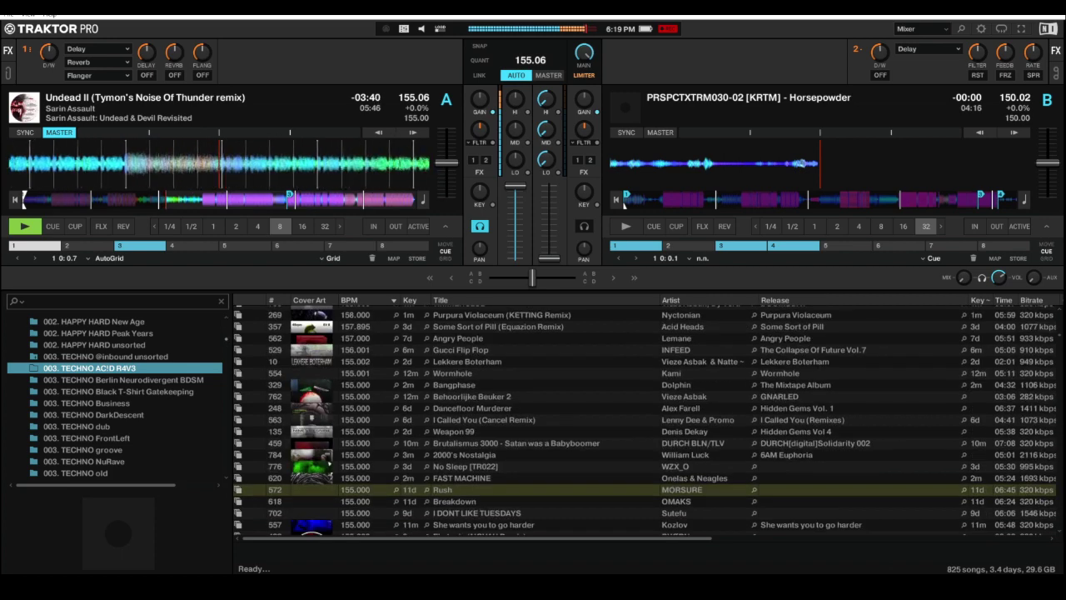
click(499, 501)
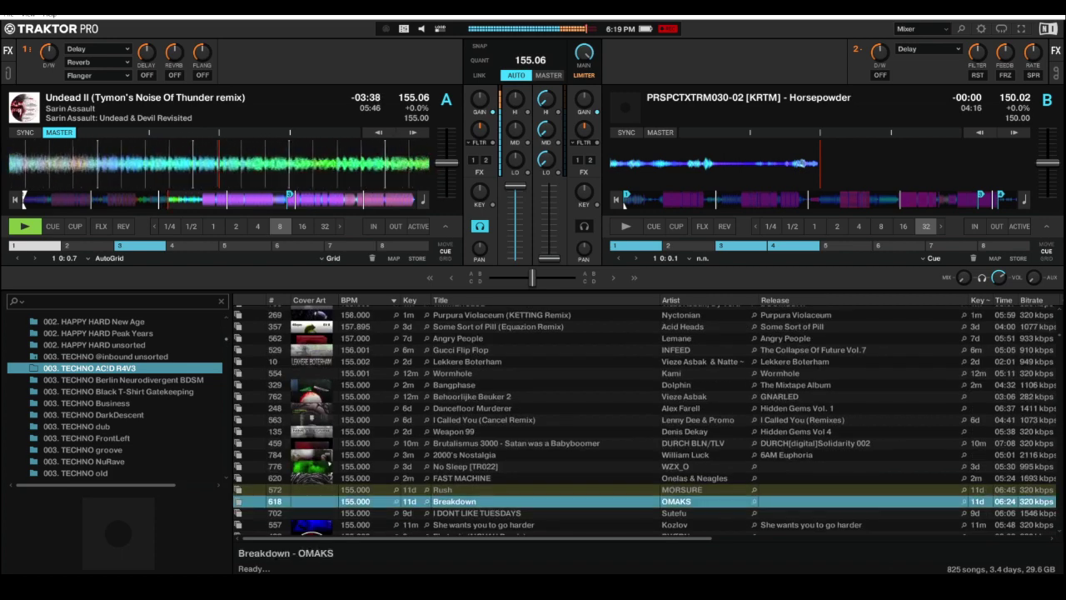
Step: Check the AC!D R4V3 tracks upward in tempo from Breakdown to BCN History by Xavi Bcn
key(Up)
key(Up)
key(Up)
key(Up)
key(Up)
key(Up)
key(Up)
key(Up)
key(Up)
key(Up)
key(Up)
key(Up)
key(Up)
key(Up)
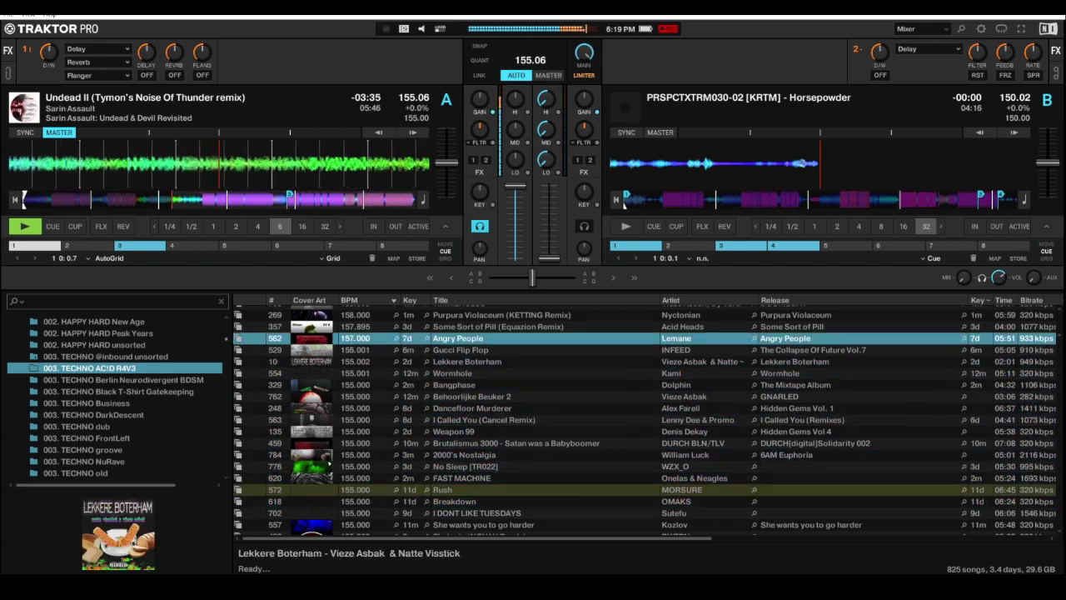
key(Up)
key(Up)
key(Up)
key(Up)
key(Up)
key(Up)
key(Up)
key(Up)
key(Up)
key(Up)
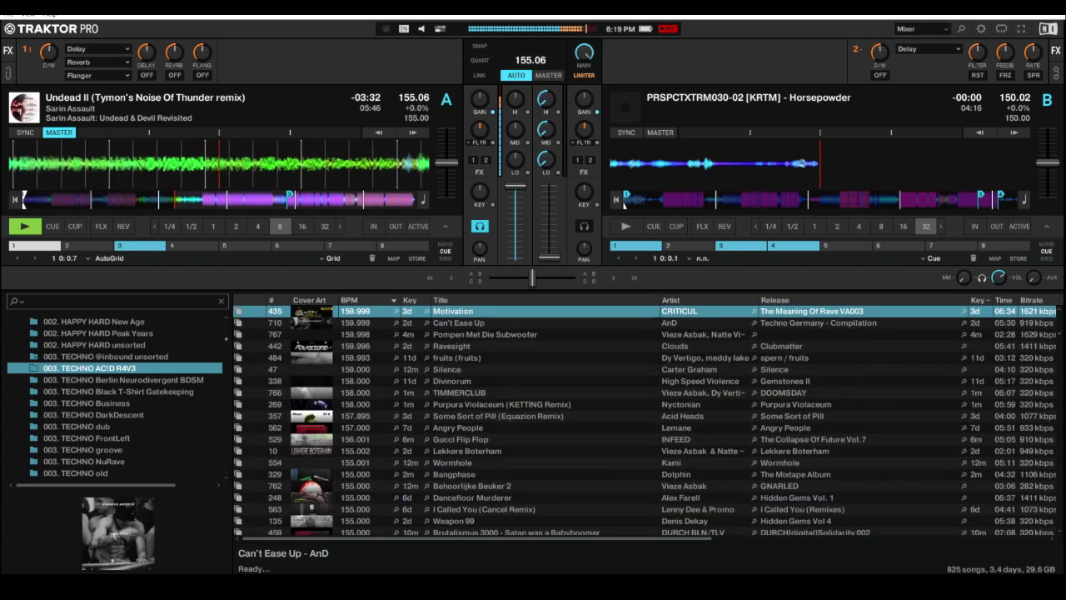
key(Up)
key(Up)
key(Up)
key(Up)
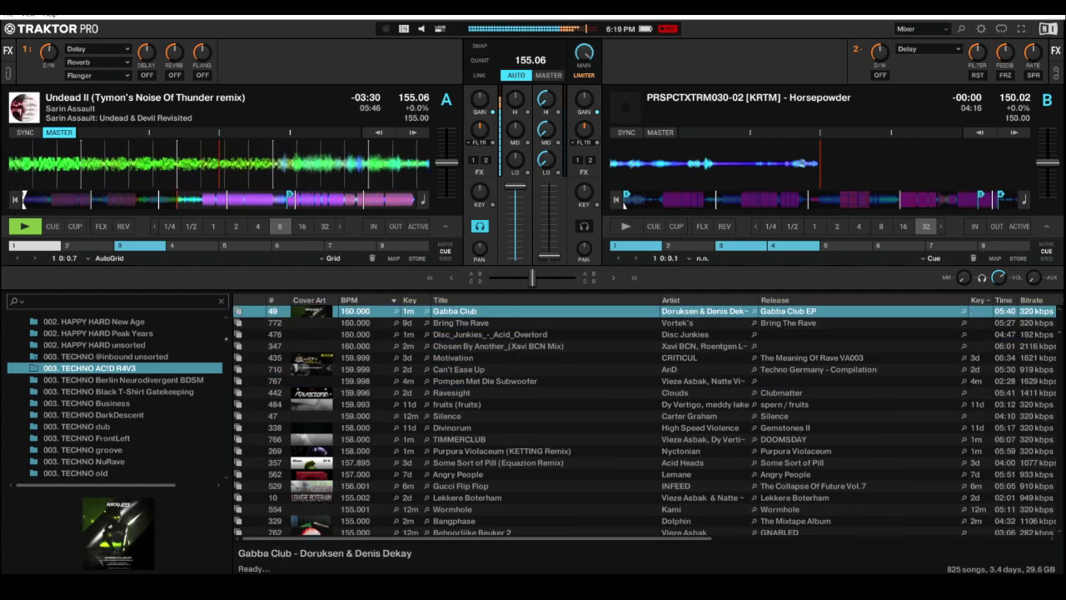
key(Up)
key(Up)
key(Up)
key(Up)
key(Up)
key(Up)
key(Up)
key(Up)
key(Up)
key(Up)
key(Up)
key(Up)
key(Up)
key(Up)
key(Up)
key(Up)
key(Up)
key(Up)
key(Up)
key(Up)
key(Up)
key(Up)
key(Up)
key(Up)
key(Up)
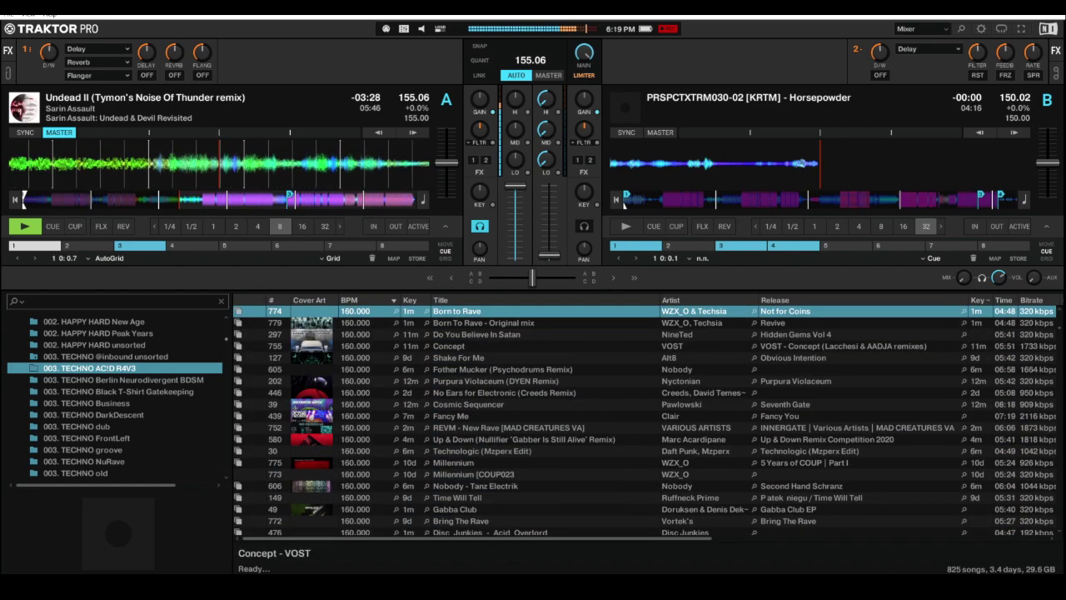
key(Up)
key(Up)
key(Up)
key(Up)
key(Up)
key(Up)
key(Up)
key(Up)
key(Up)
key(Up)
key(Up)
key(Up)
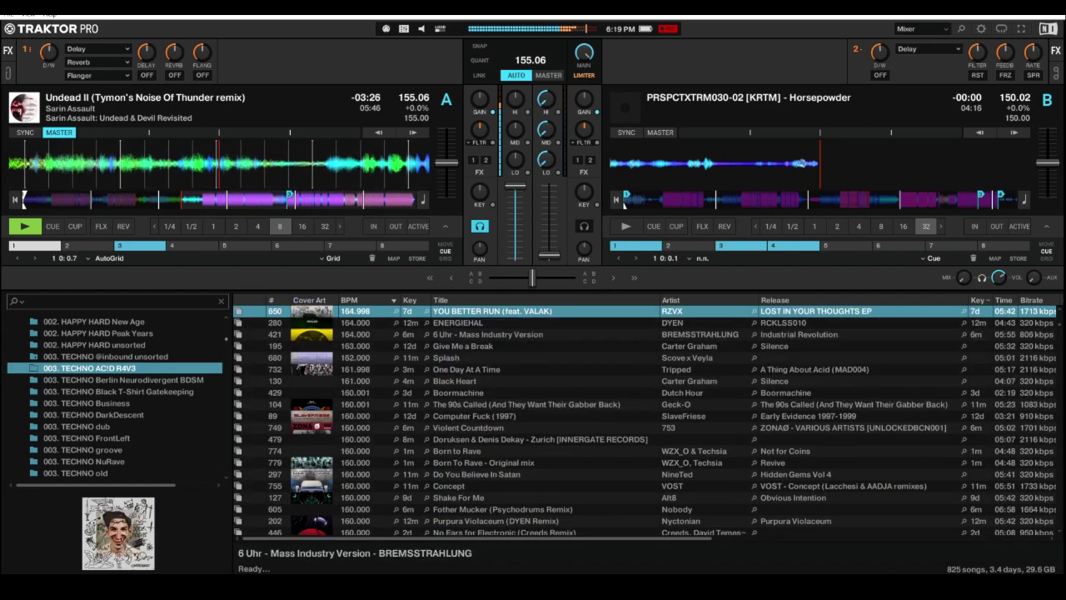
key(Up)
key(Up)
key(Up)
key(Up)
key(Up)
key(Up)
key(Up)
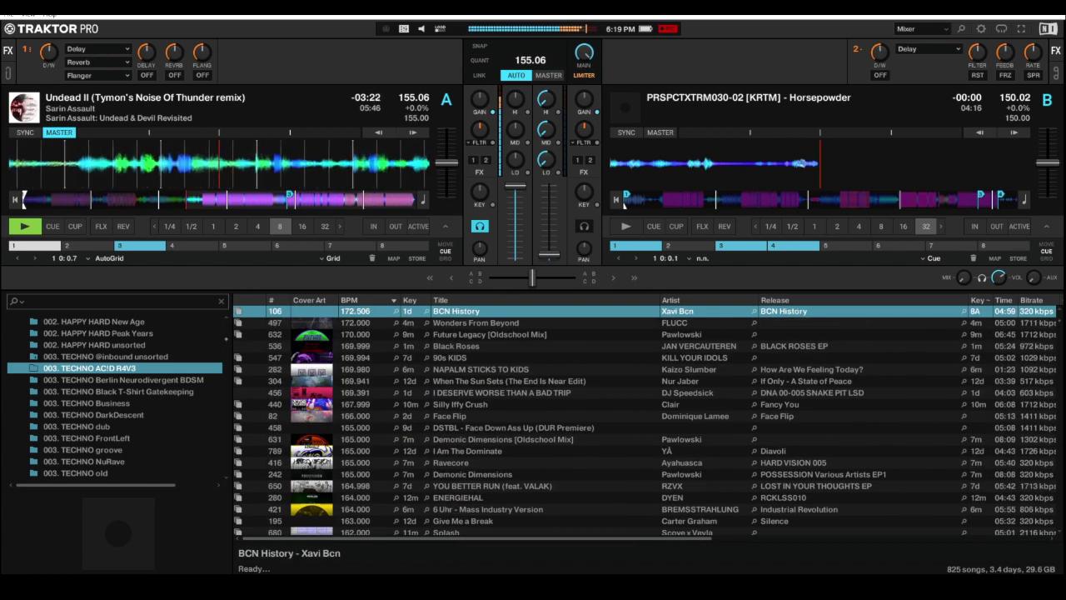
Step: Open the 003. TECHNO Business folder, sort it by key and look through its tracks up to the 7m group
click(86, 403)
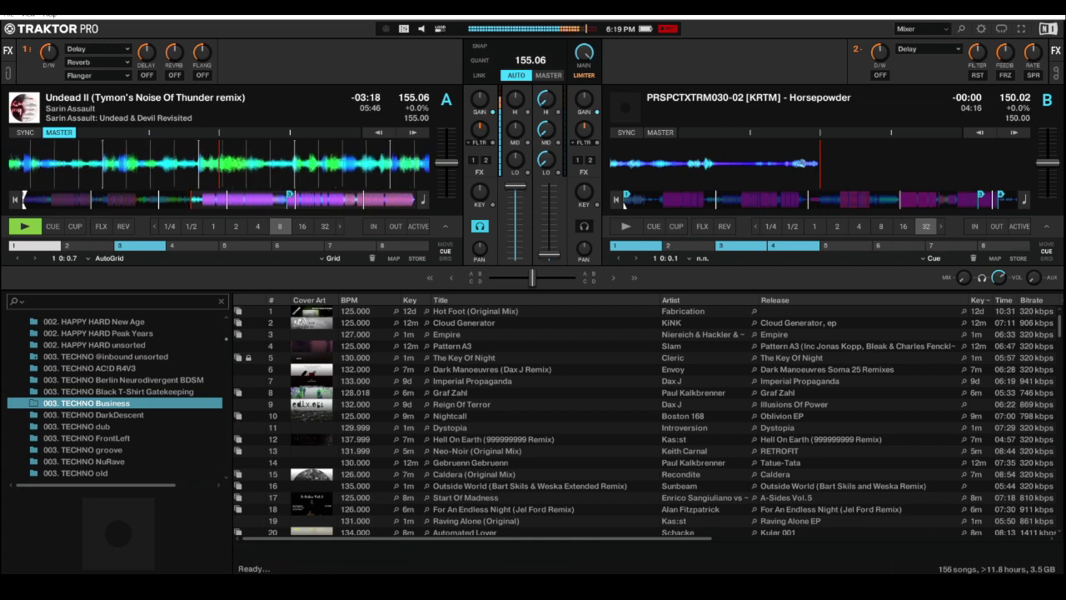
click(410, 299)
scroll(644, 420, down, 20)
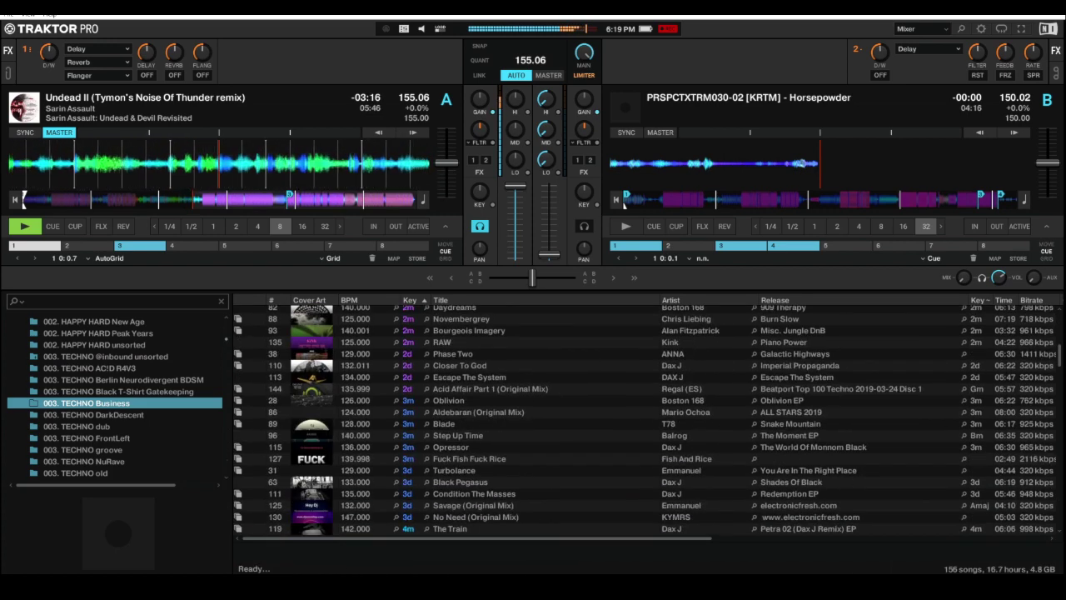
scroll(641, 421, down, 1)
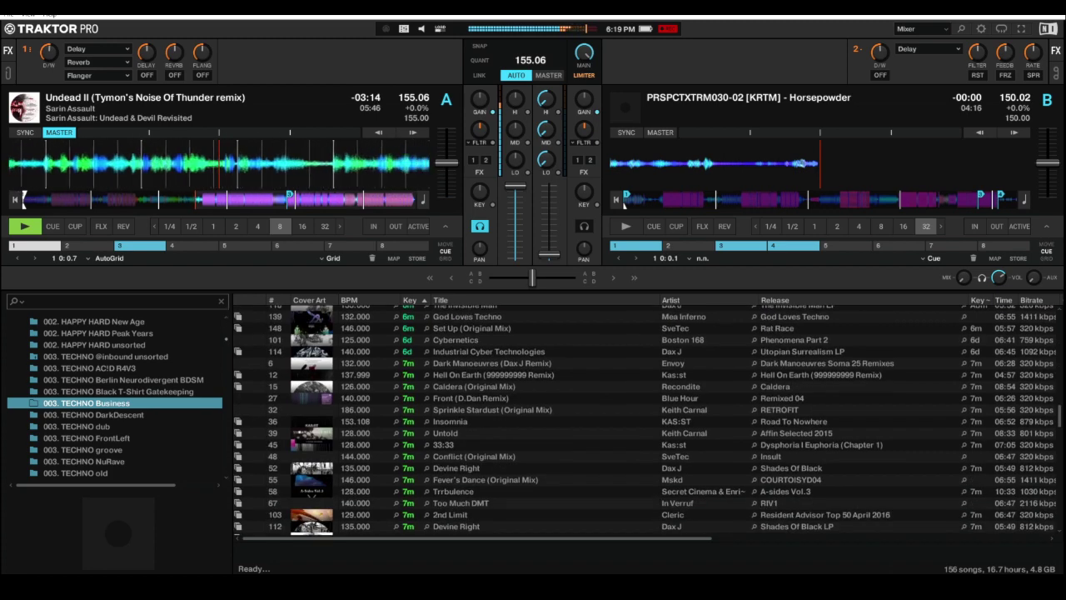
Step: Open the 003. TECHNO DarkDescent folder, sort it by BPM and select Skull And Bones by AK-Industry & Dystopik
click(93, 415)
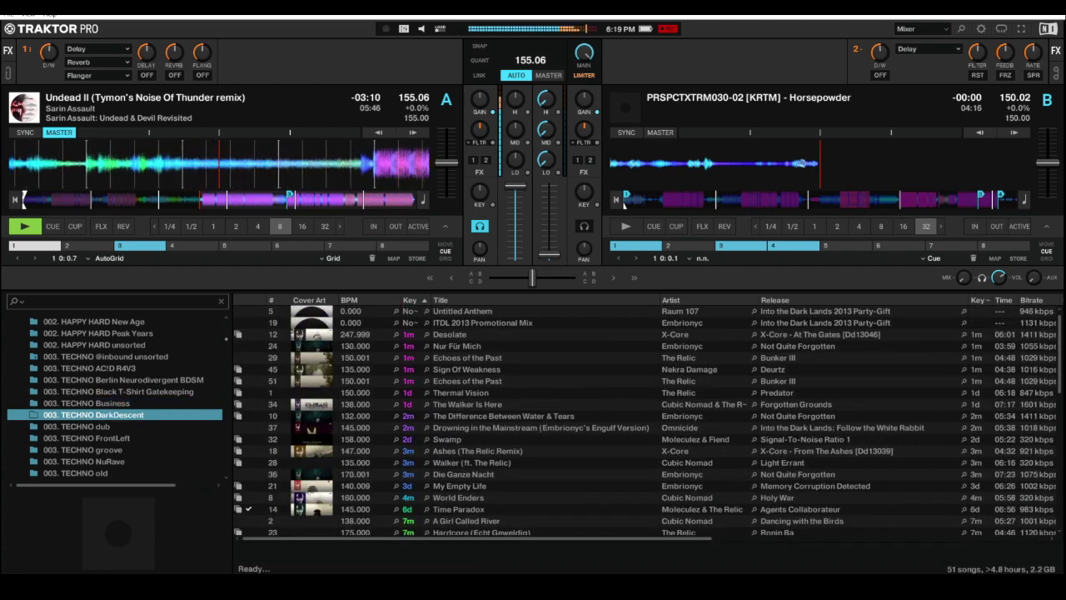
click(349, 300)
scroll(500, 416, down, 10)
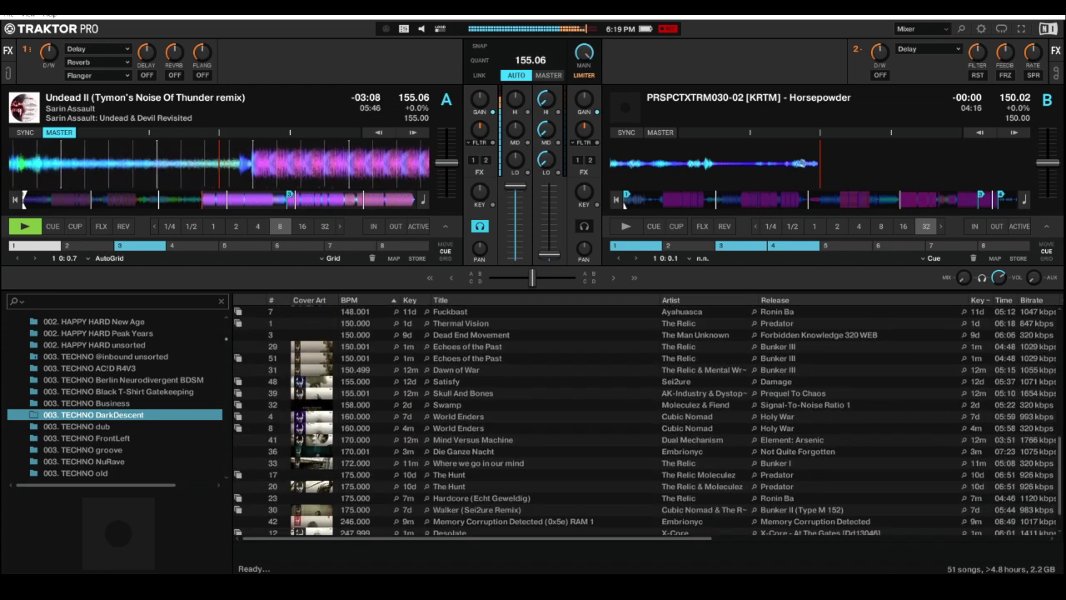
click(463, 393)
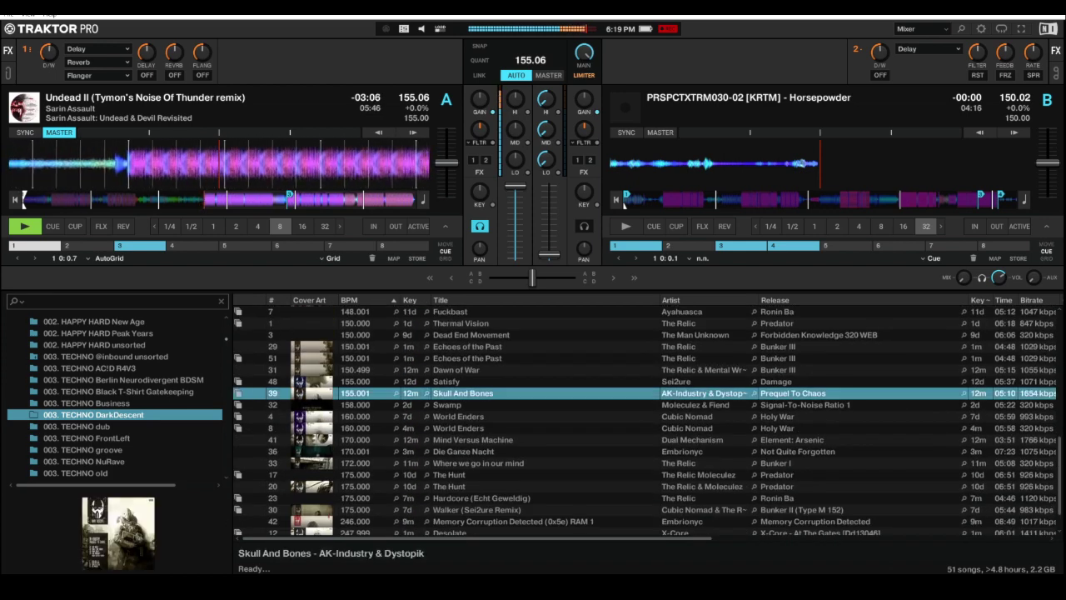
Step: Open the 003. TECHNO rawcore folder, sort it by ascending BPM and examine the tracks around 155 BPM
scroll(115, 398, down, 3)
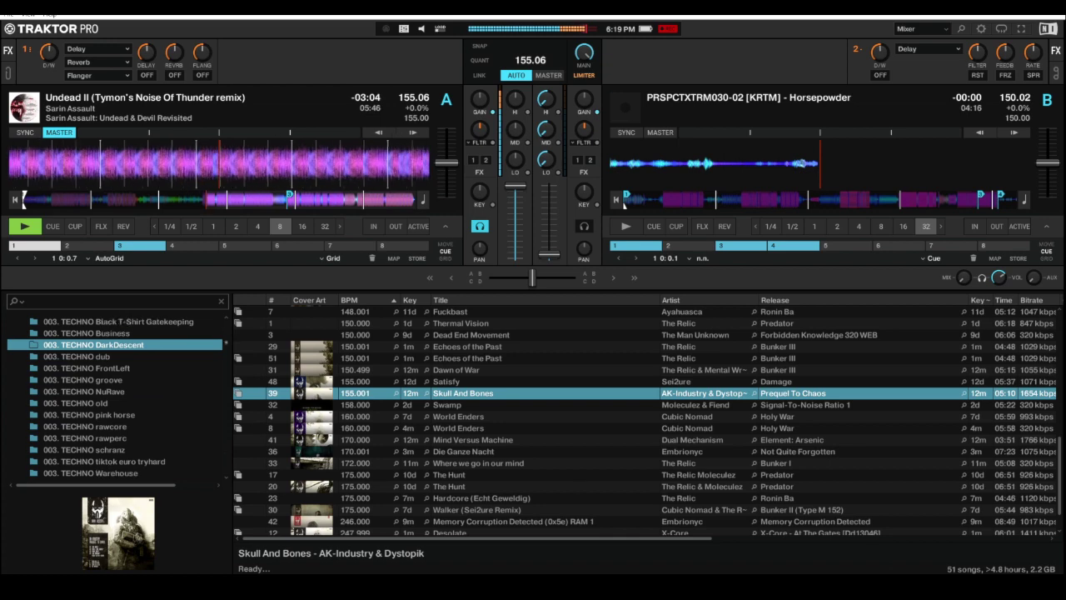
click(84, 392)
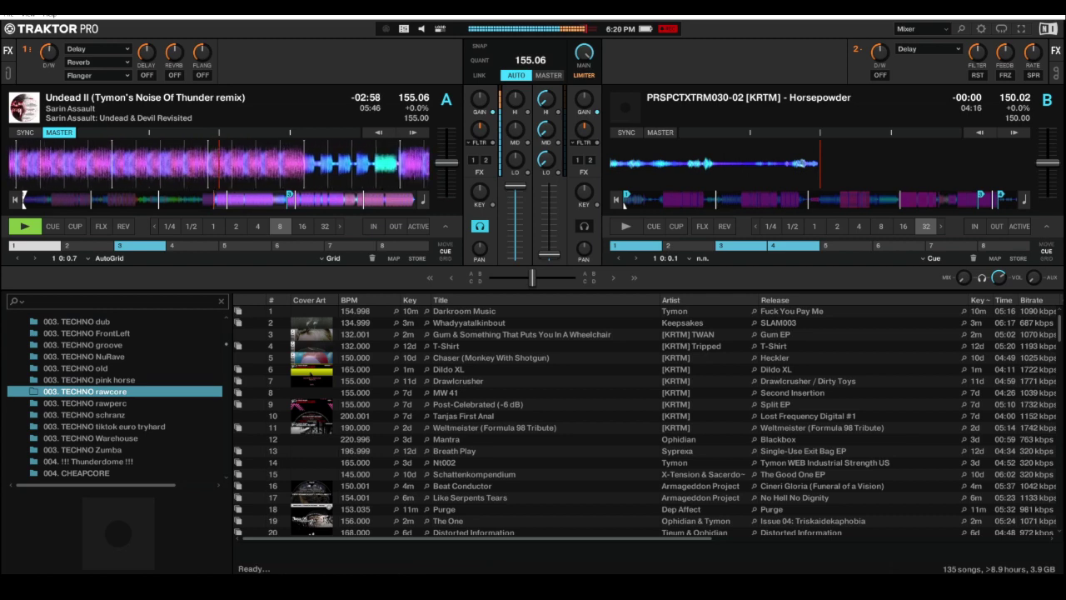
click(350, 300)
scroll(648, 420, down, 10)
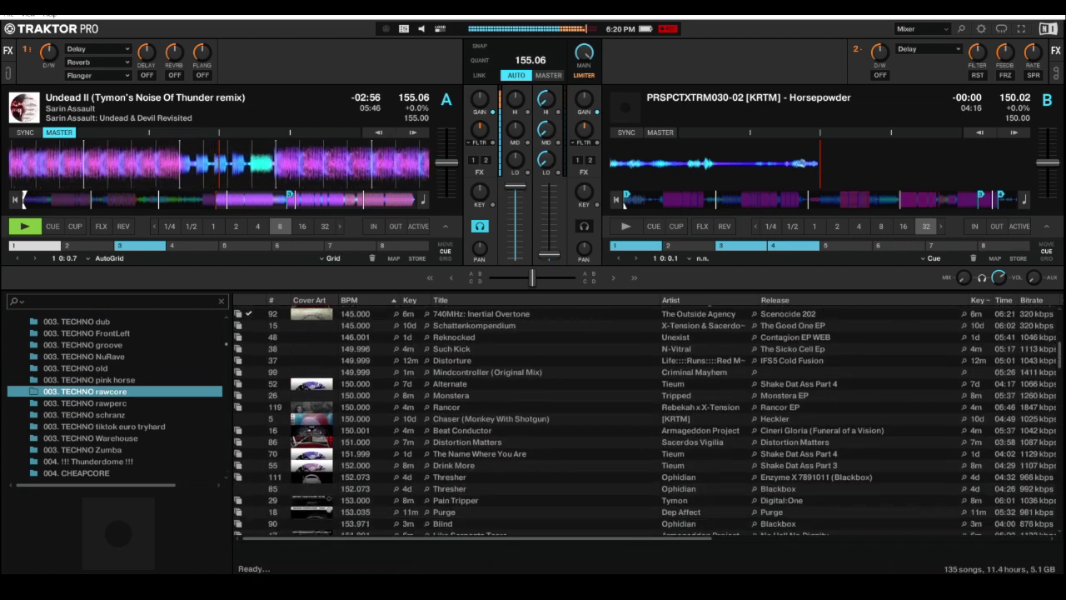
scroll(641, 416, down, 5)
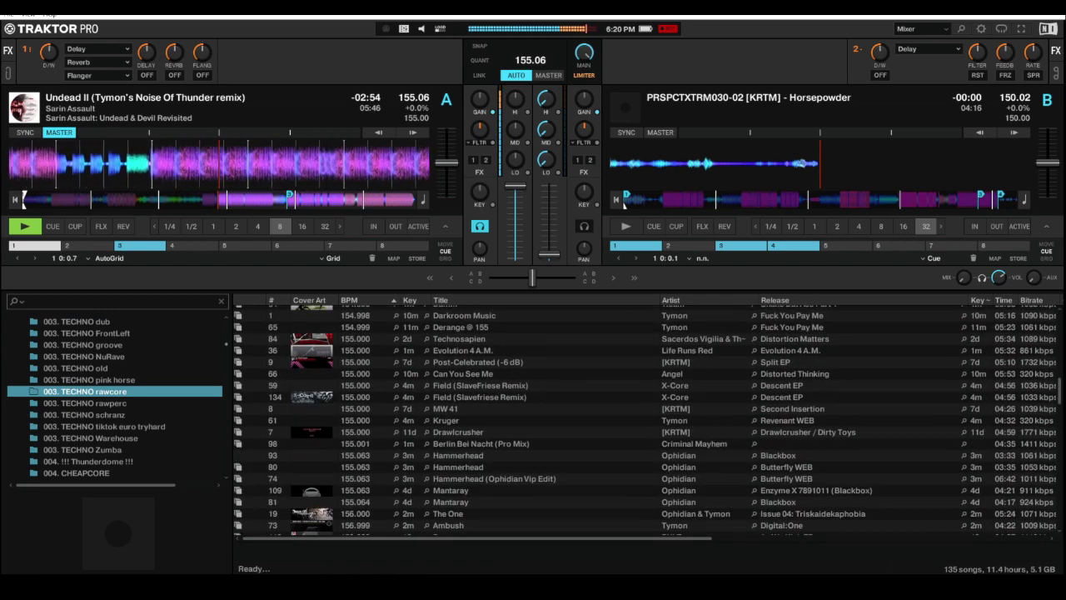
scroll(641, 416, down, 5)
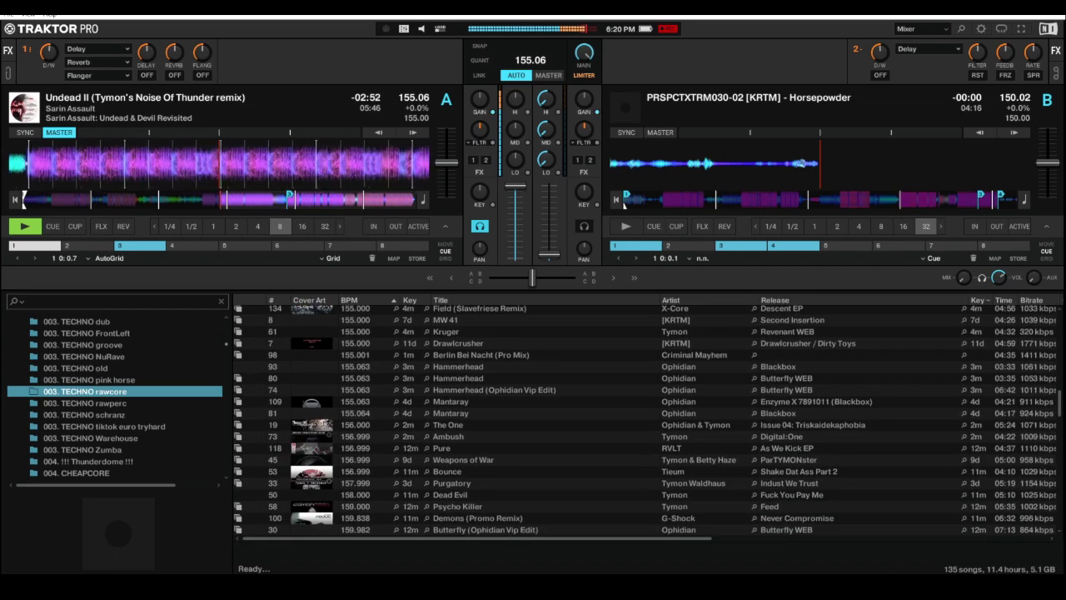
scroll(641, 417, up, 4)
Step: Load Technosapien by Sacerdos Vigilia & The Relic into deck B
click(533, 380)
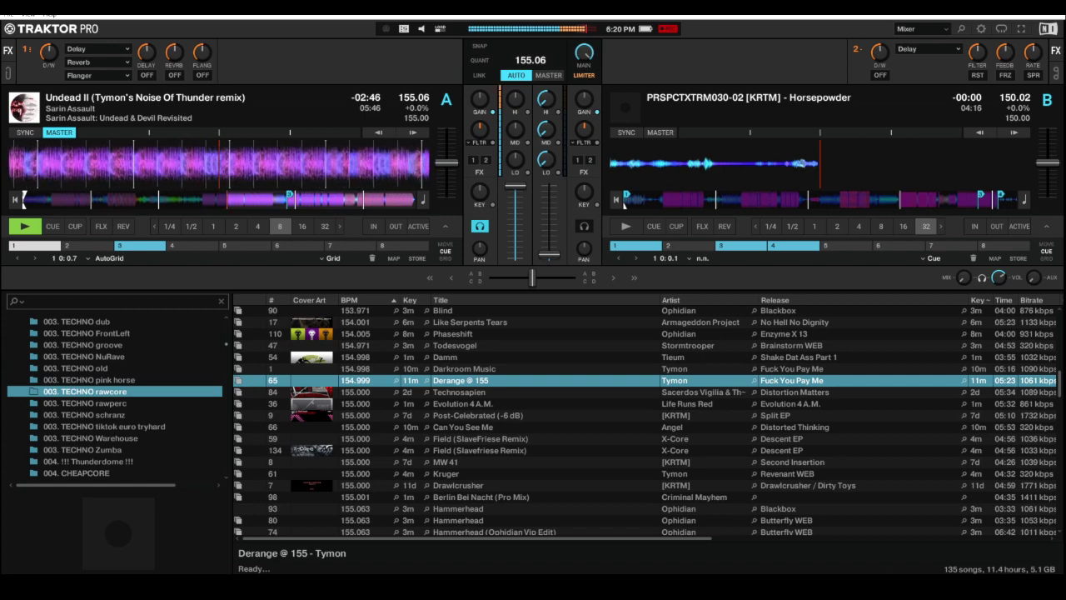
key(Down)
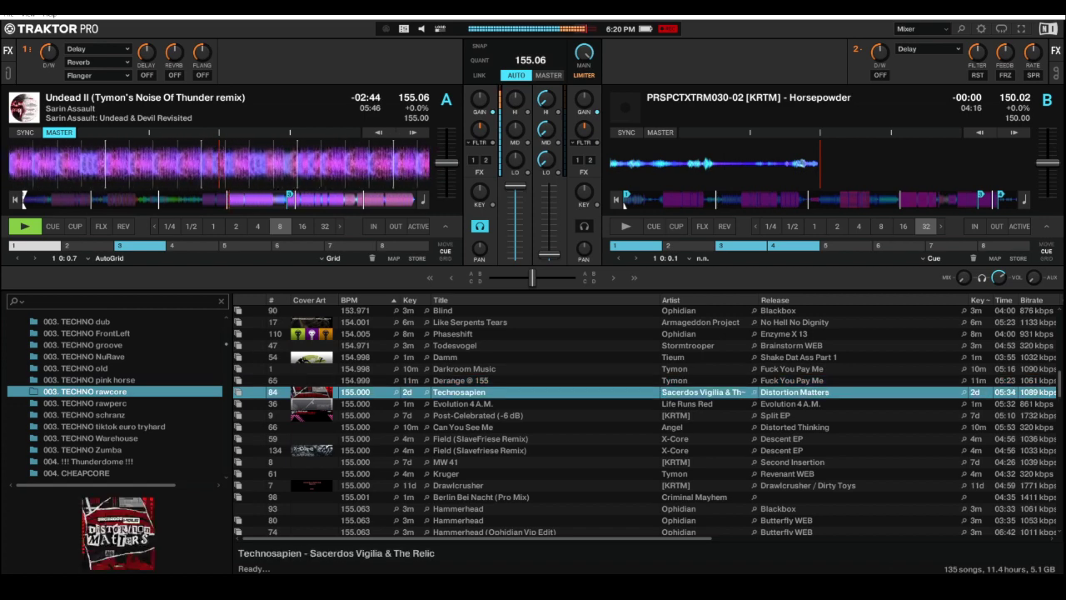
key(ctrl+Right)
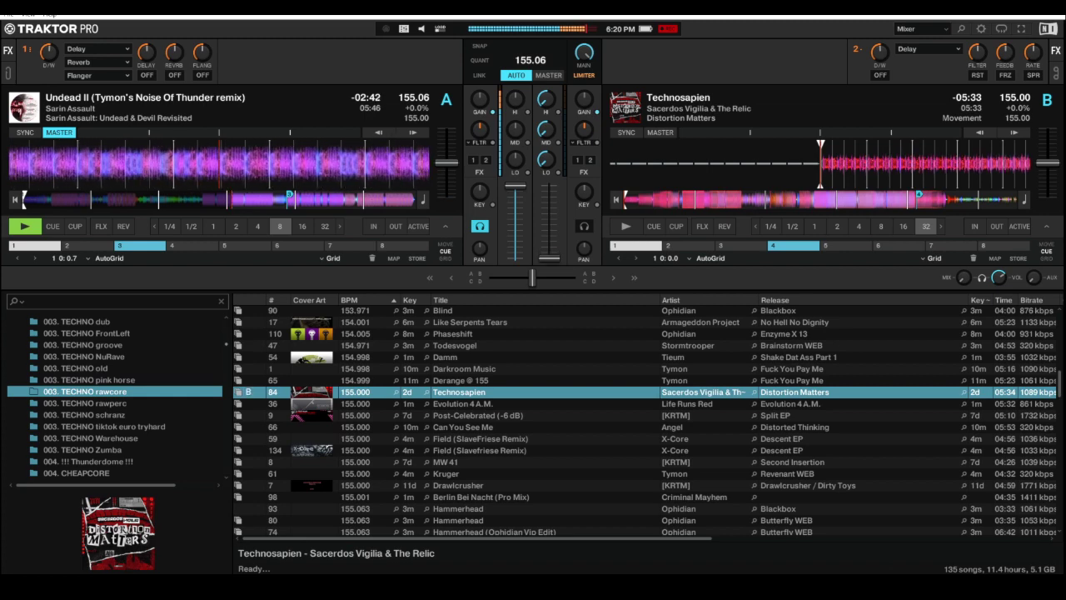
Step: Check the rawcore tracks after Technosapien and load Pure by RVLT into deck B
key(Down)
key(Down)
key(Down)
key(Down)
key(Down)
key(Down)
key(Down)
key(Down)
key(Down)
key(Down)
key(Down)
key(Down)
key(Down)
key(Down)
key(Down)
key(Down)
key(Down)
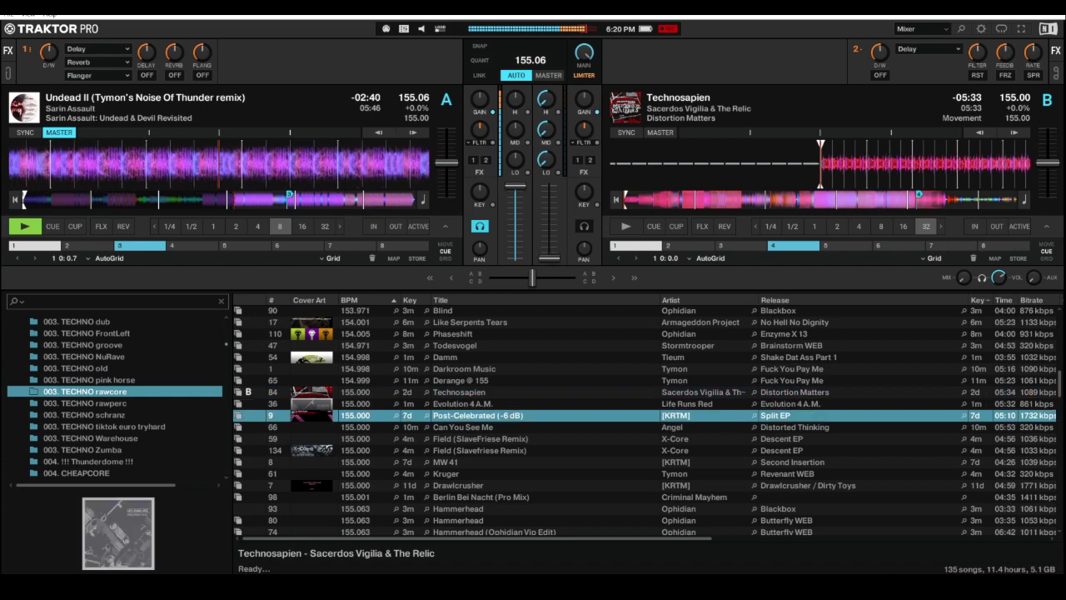
key(Down)
key(Up)
key(Down)
key(Down)
key(Up)
key(Up)
key(ctrl+Right)
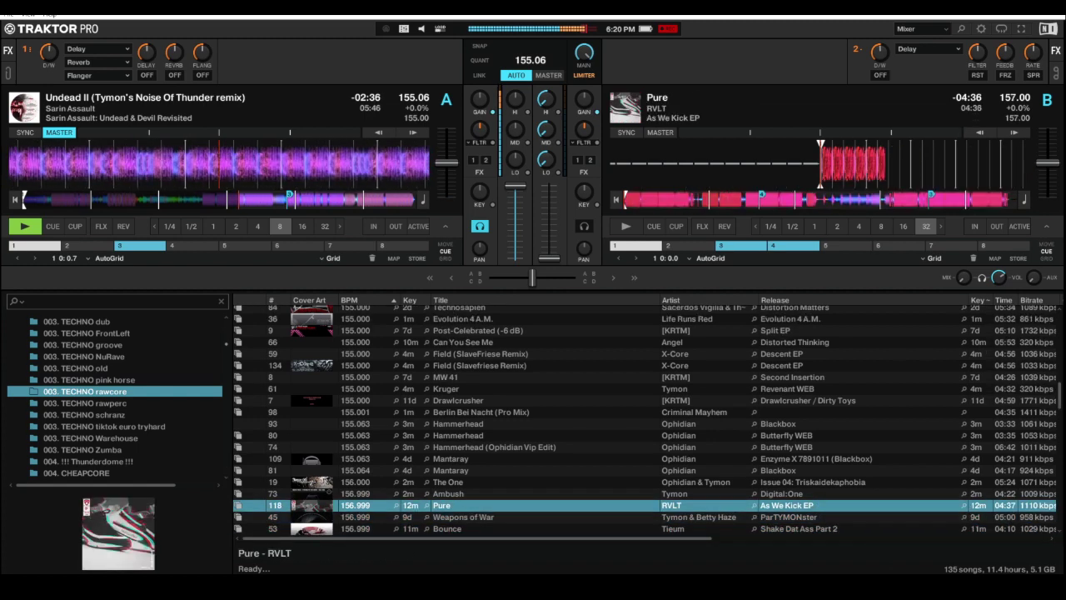
Step: Sync Pure on deck B to deck A's tempo, preview it in the headphones and skip to near its end
key(ctrl+Left)
key(ctrl+Right)
key(shift+Right)
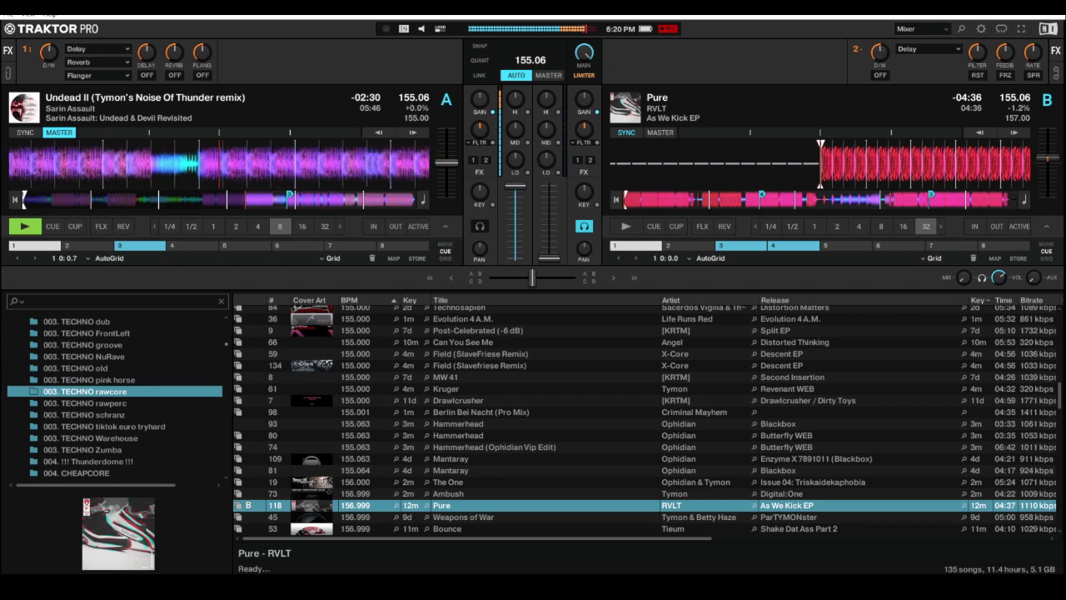
key(space)
key(Right)
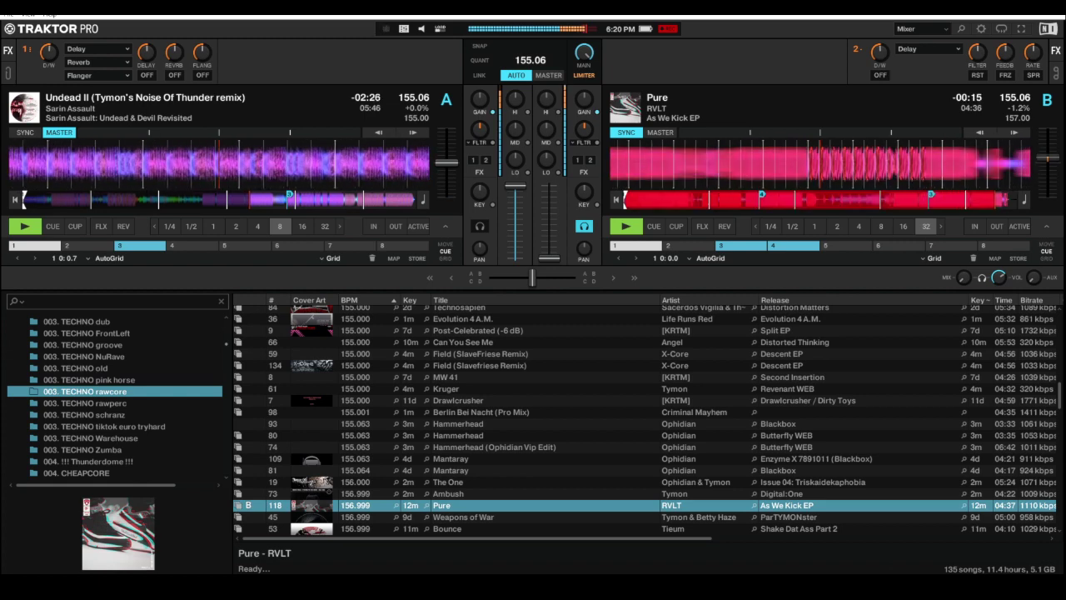
Step: Load Technosapien by Sacerdos Vigilia & The Relic from the rawcore tracks into deck B in place of Pure
key(Up)
key(Up)
key(Up)
key(Up)
key(Up)
key(Up)
key(Up)
key(Up)
key(Up)
key(Up)
key(Up)
key(Up)
key(Up)
key(Up)
key(Up)
key(Up)
key(Up)
key(Up)
key(Up)
key(Up)
key(Up)
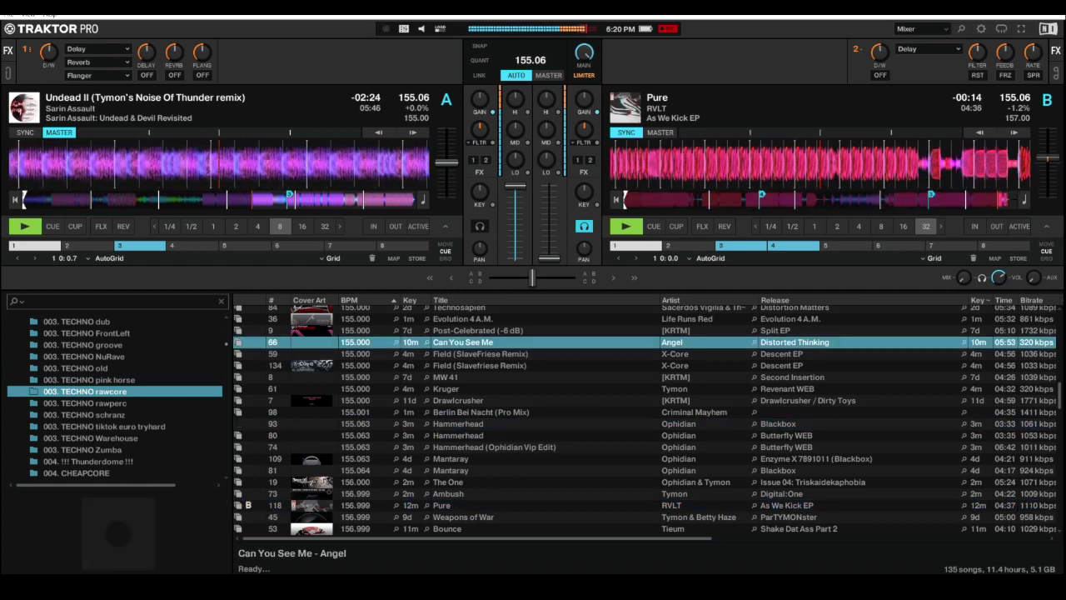
key(Down)
key(Down)
key(Down)
key(Down)
key(ctrl+Right)
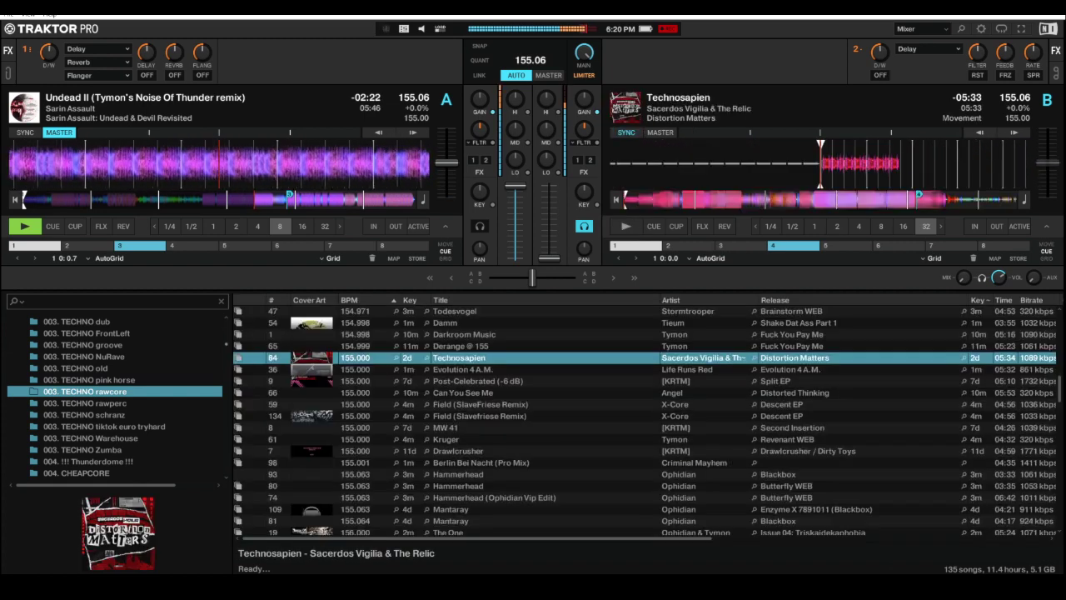
Step: Preview Technosapien on deck B in the headphones, skipping ahead through the track toward its final part
key(Right)
key(Right)
key(Right)
key(Right)
key(Right)
key(Right)
key(Right)
key(Right)
key(Right)
key(Right)
key(Right)
key(Right)
key(Right)
key(Right)
key(Right)
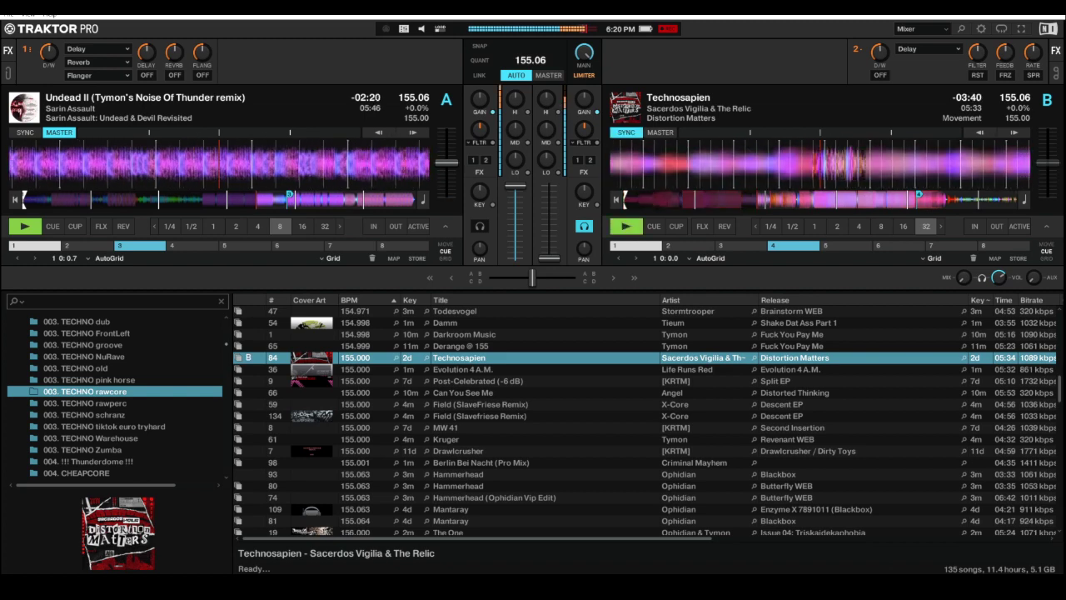
key(Right)
key(Right)
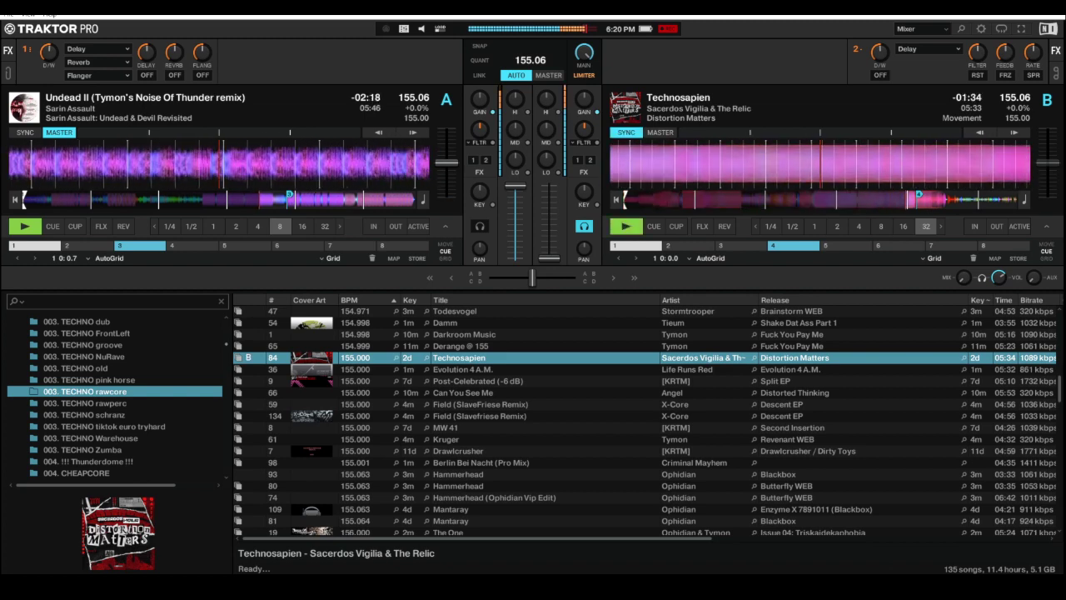
Step: Return Technosapien to its beginning on deck B and start it to mix with deck A
key(space)
key(Home)
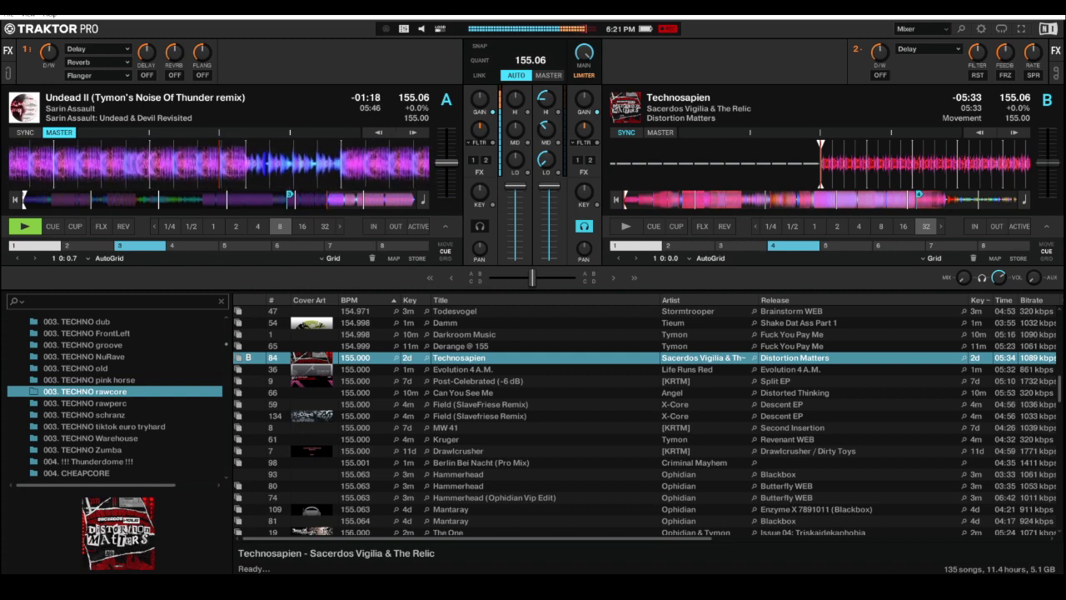
key(space)
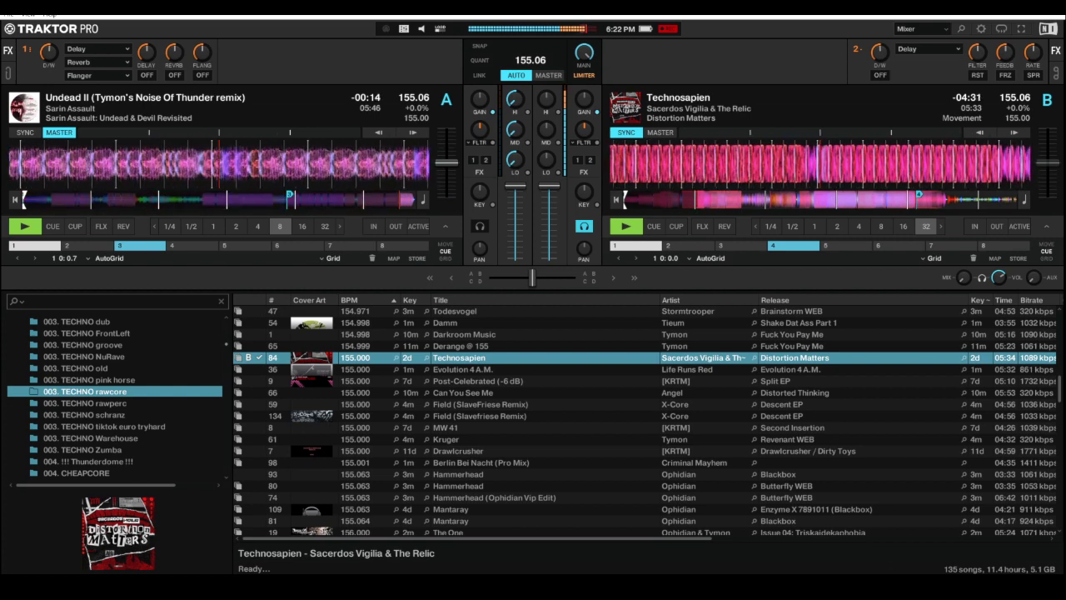
Step: Sort the rawcore tracks by key to check The One and Ambush, and store hotcue 2 near the end of deck A's track
click(409, 300)
scroll(645, 421, up, 10)
scroll(645, 421, down, 3)
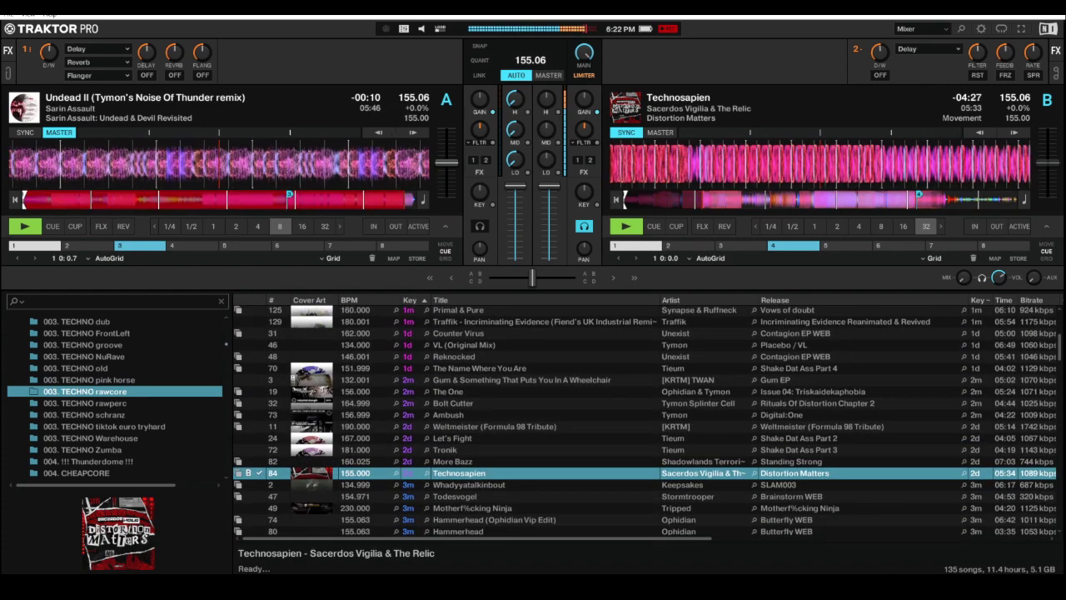
click(467, 392)
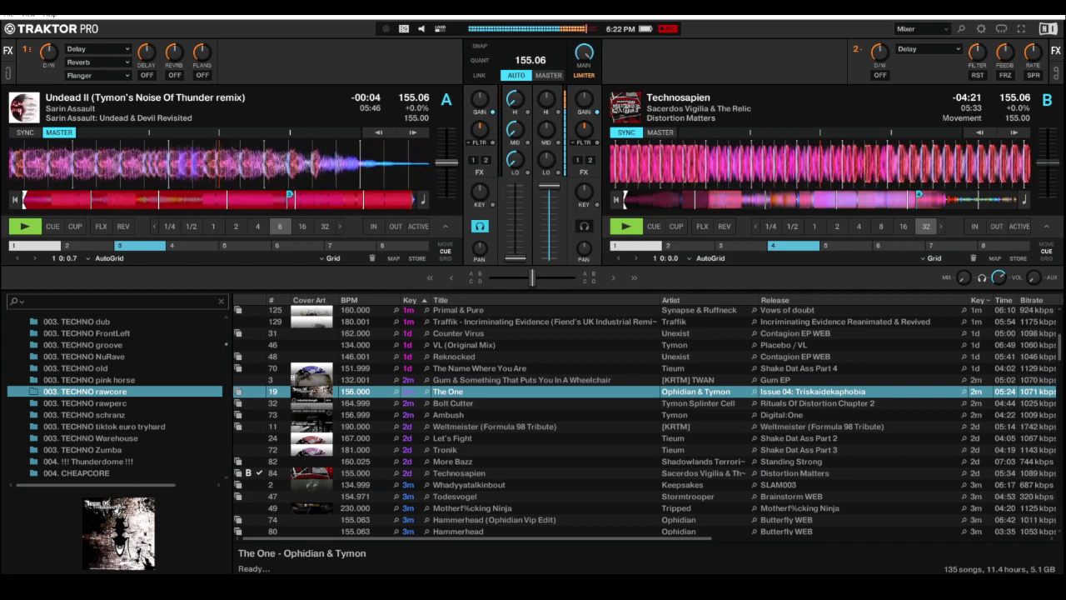
key(2)
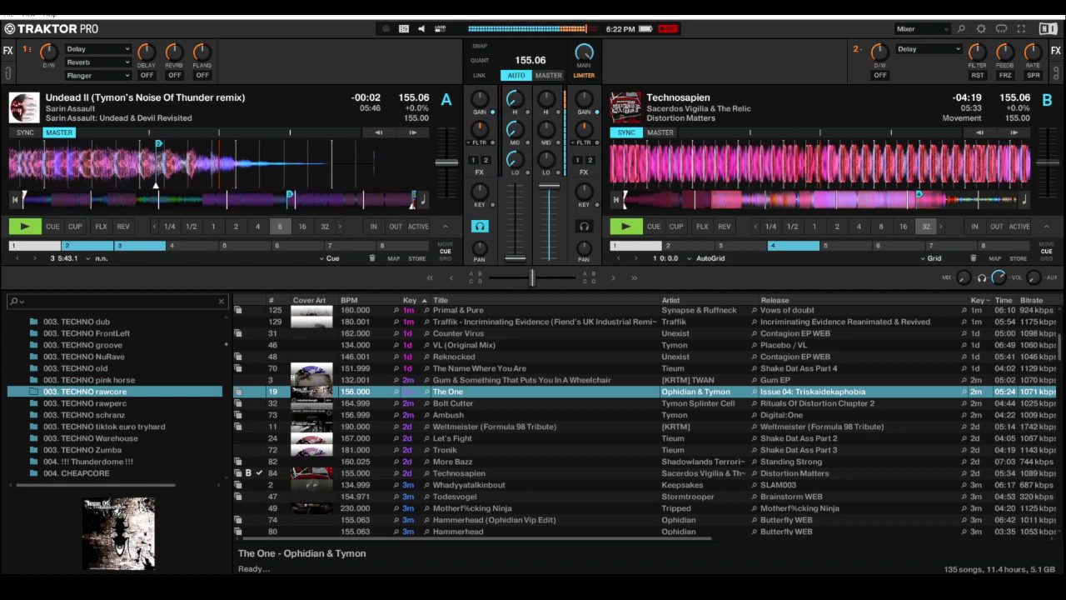
click(448, 415)
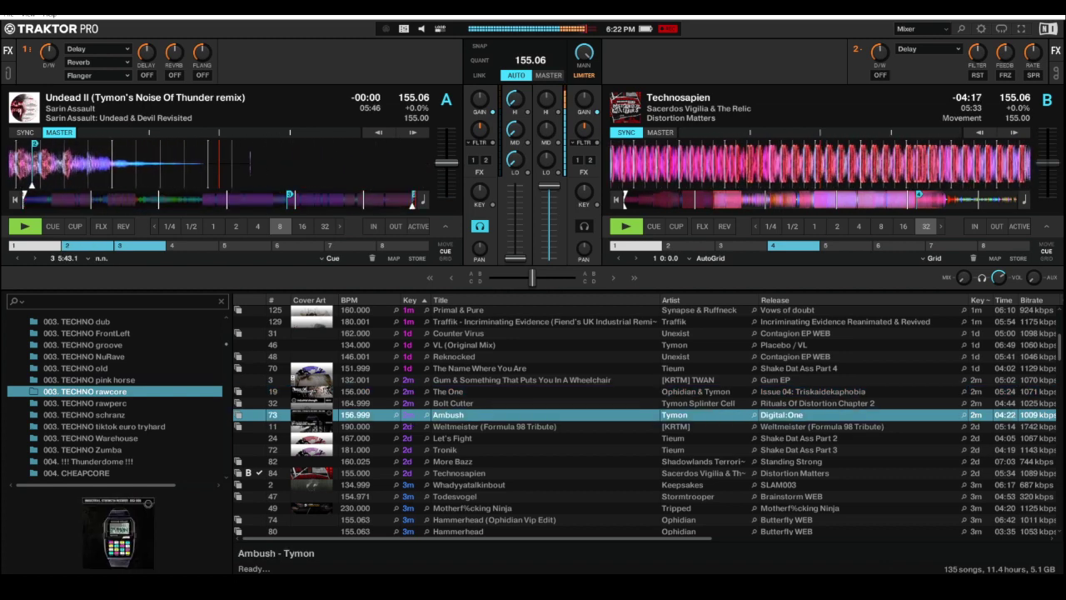
scroll(643, 419, down, 1)
scroll(644, 420, up, 2)
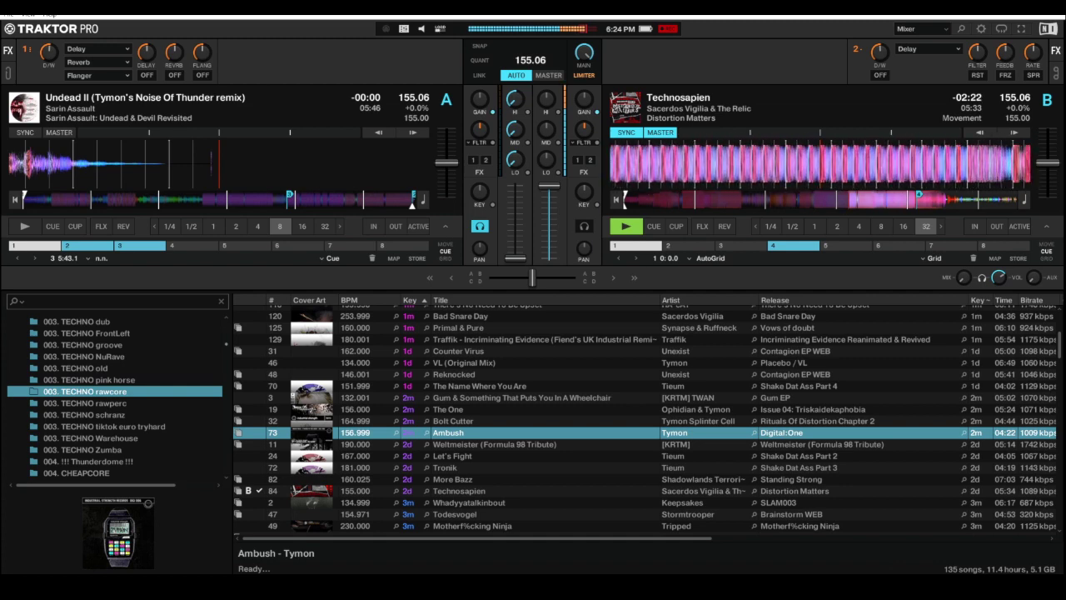
Step: Open the 003. TECHNO rawperc folder, sort it by ascending BPM and examine the tracks around 155 BPM
key(Down)
key(Down)
key(Up)
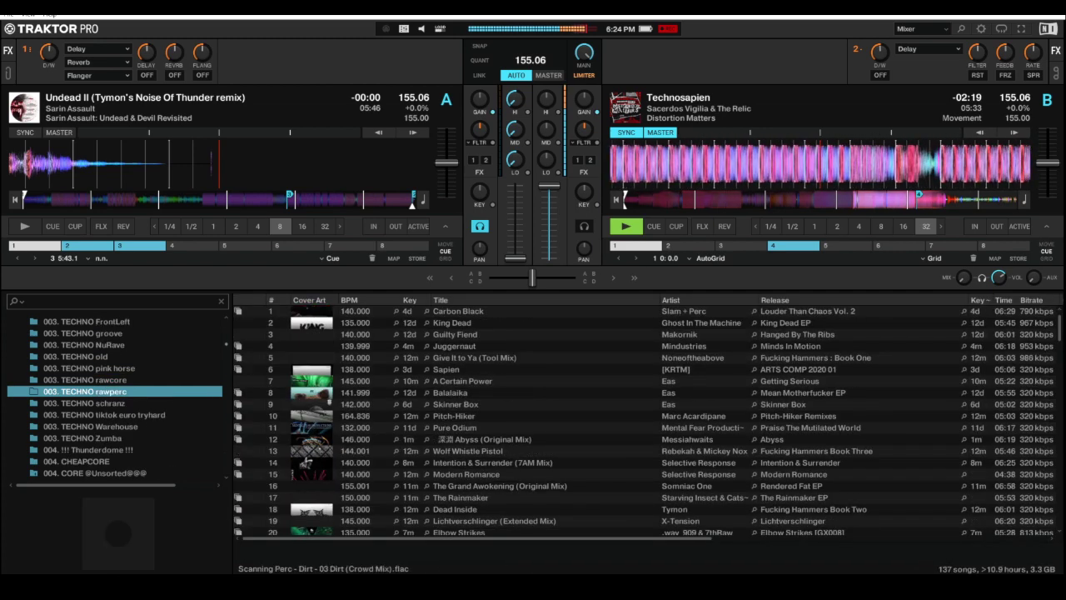
click(350, 300)
scroll(644, 420, down, 15)
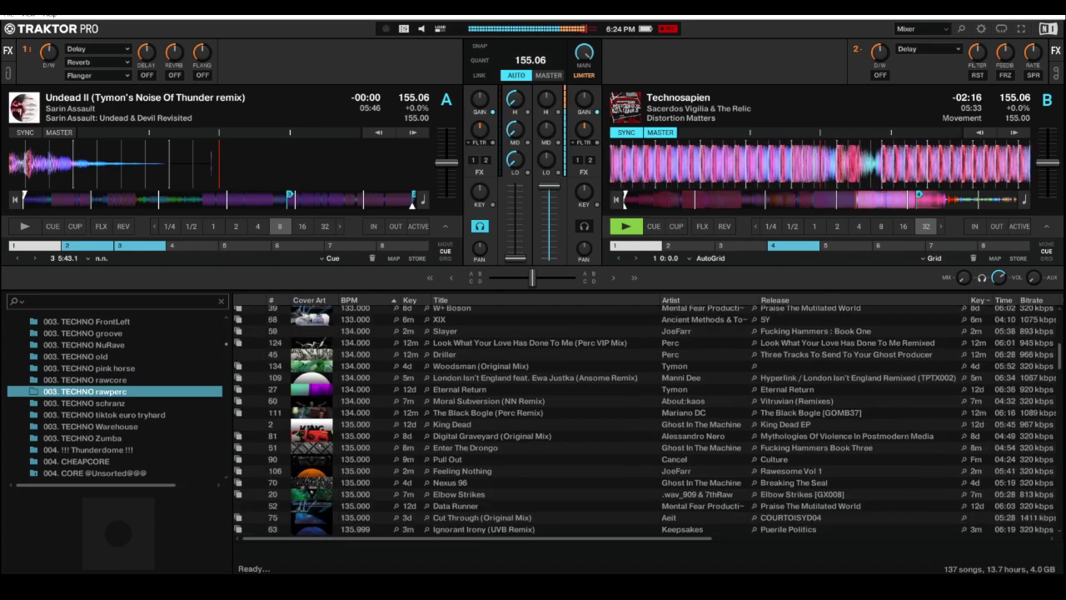
scroll(583, 416, down, 10)
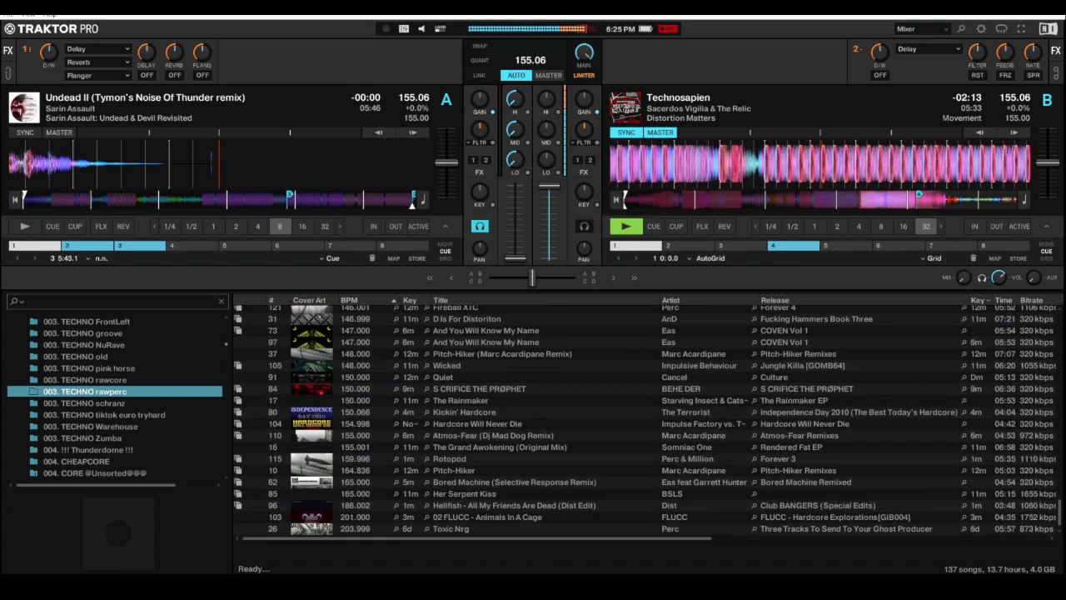
click(477, 424)
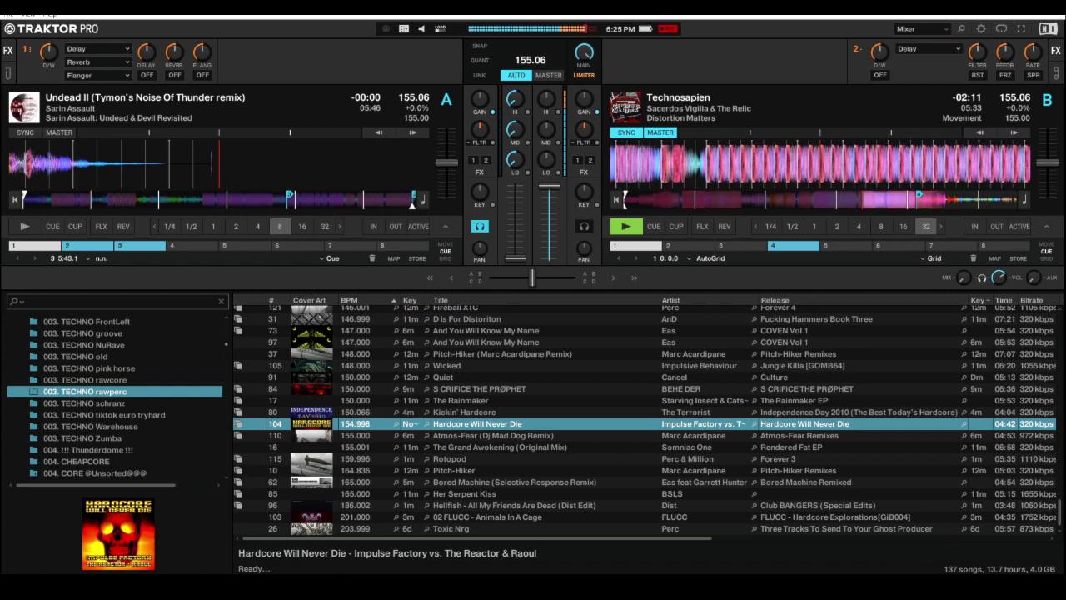
key(space)
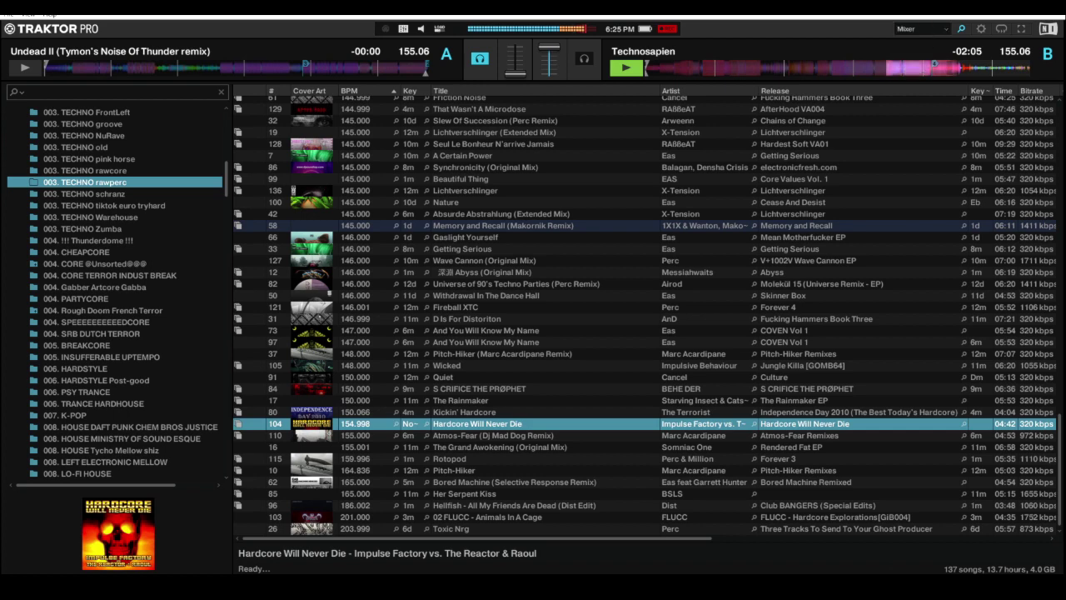
key(space)
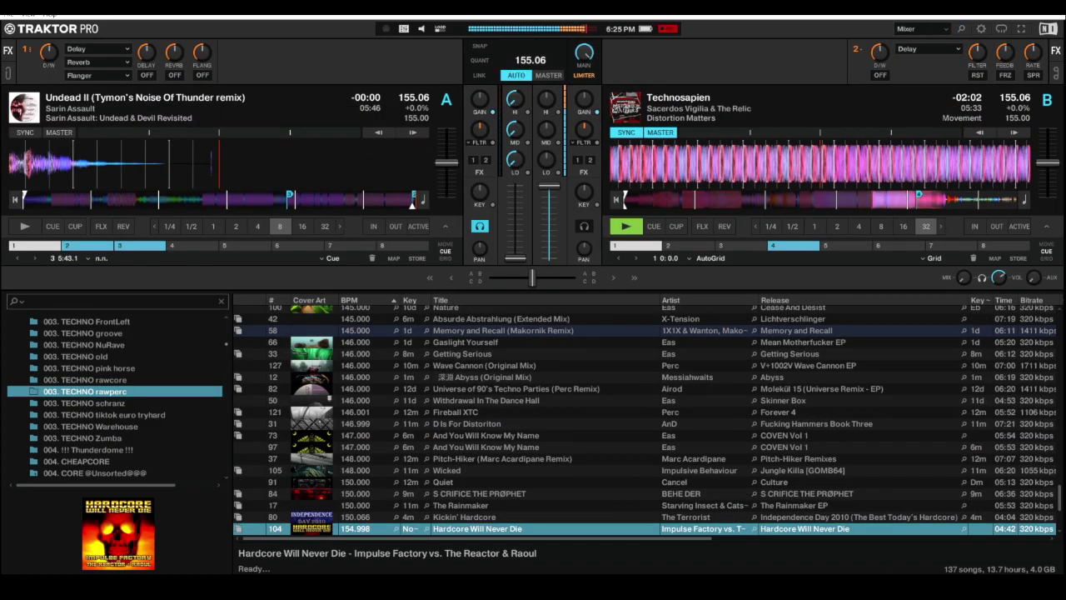
Step: Compare the rawperc tracks around 155 BPM and load The Grand Awokening (Original Mix) by Somniac One into deck A
key(Down)
key(Down)
key(Down)
key(Down)
key(Down)
key(Down)
key(Up)
key(Up)
key(Up)
key(Up)
key(Up)
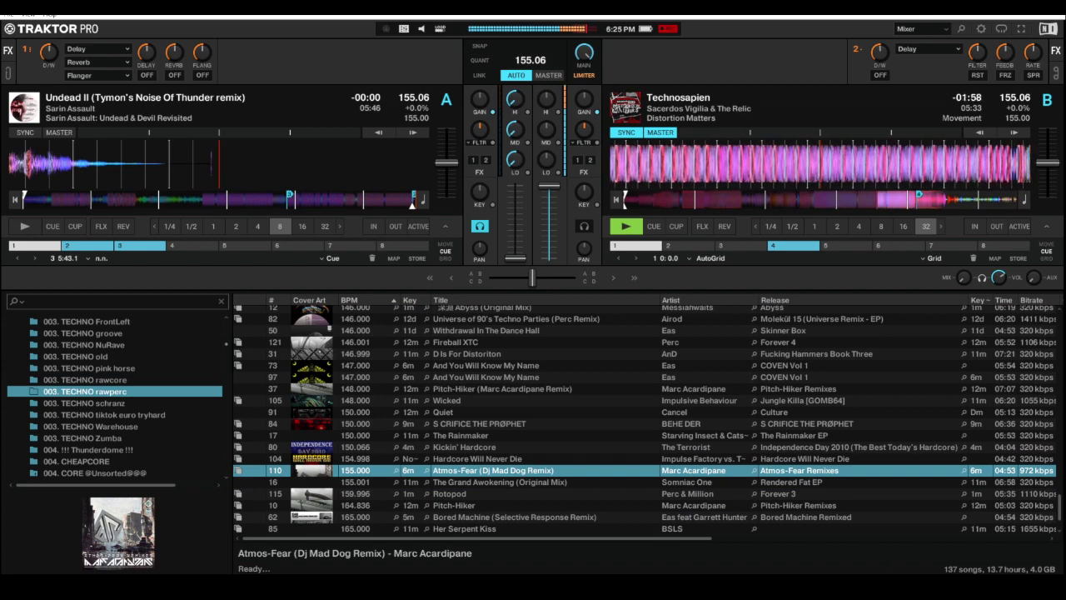
key(Down)
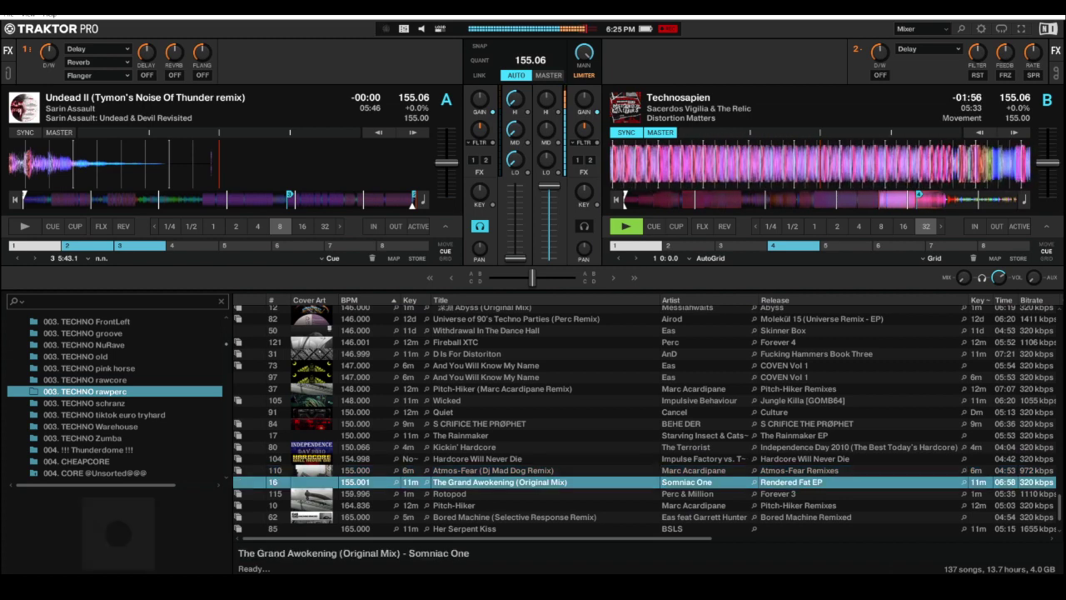
key(ctrl+Left)
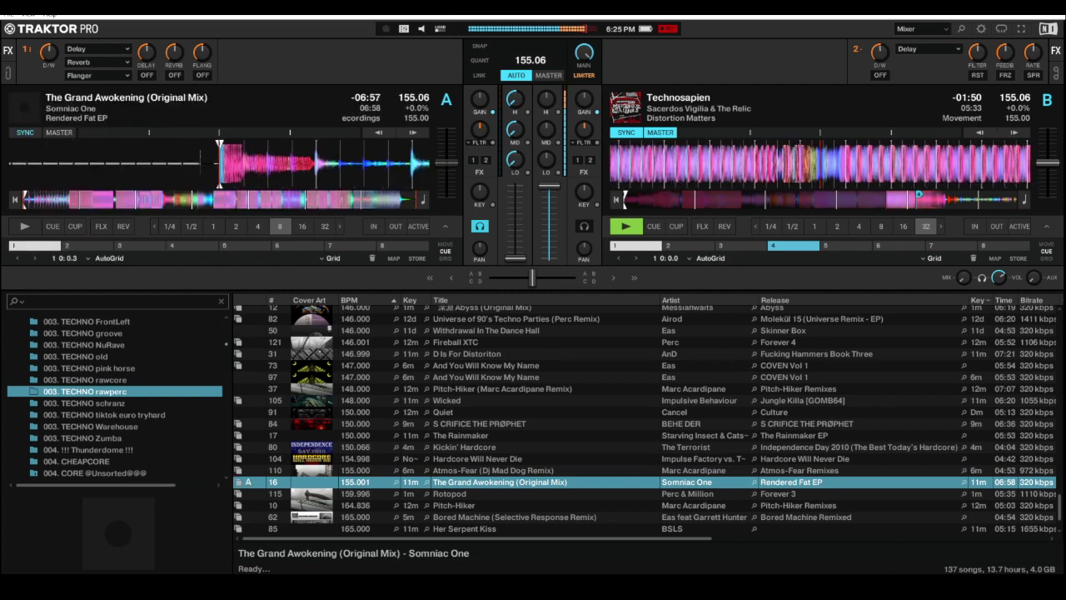
Step: Preview the opening of The Grand Awokening, cue it back to its start and play it on deck A over Technosapien
key(space)
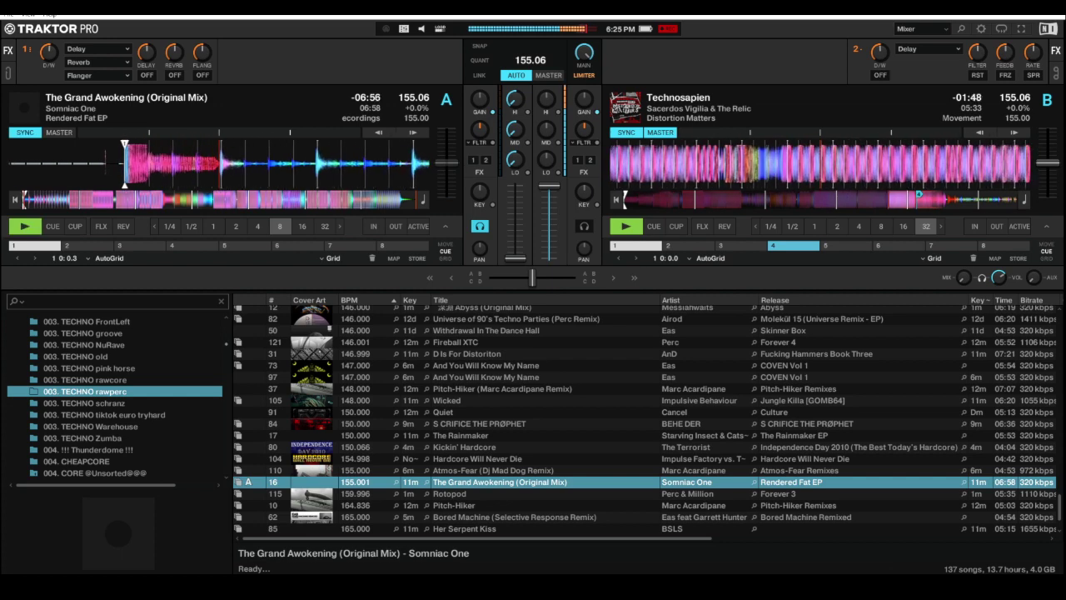
key(space)
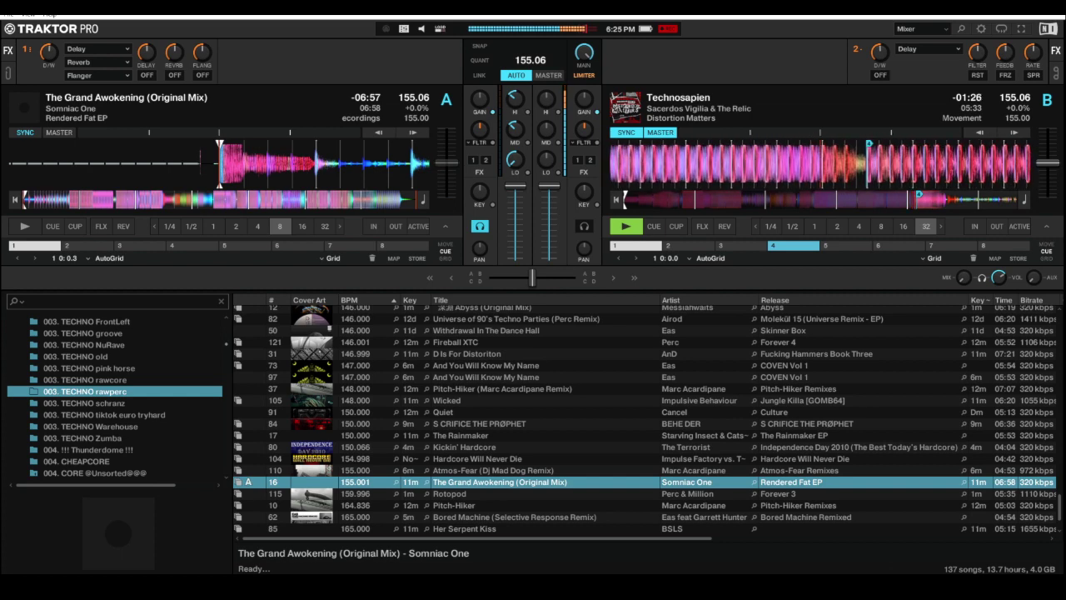
key(space)
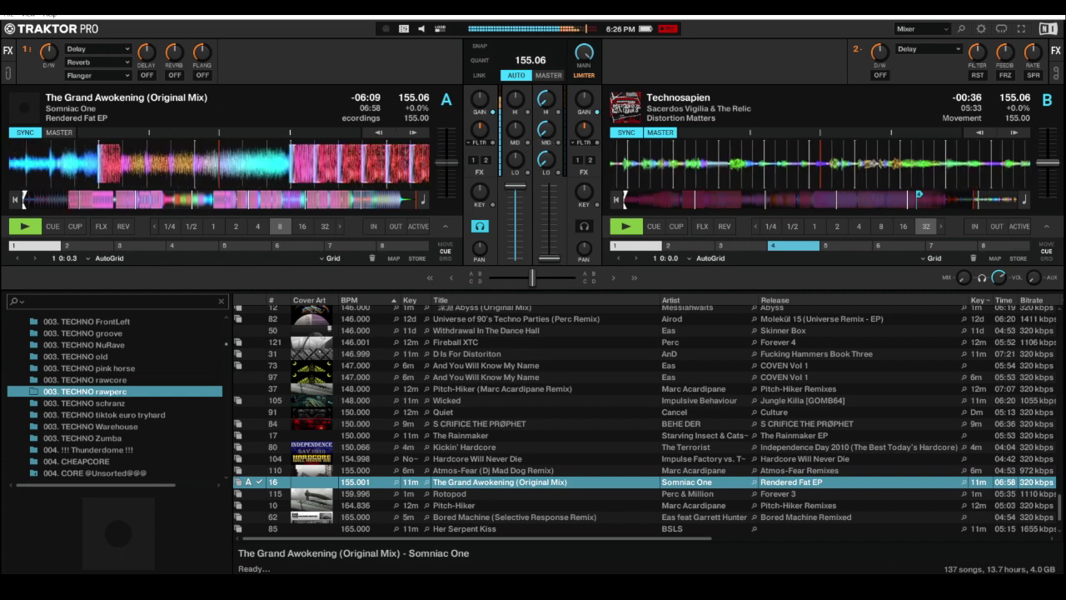
Step: Check the faster rawperc tracks and load Her Serpent Kiss by BSLS into deck B
key(Down)
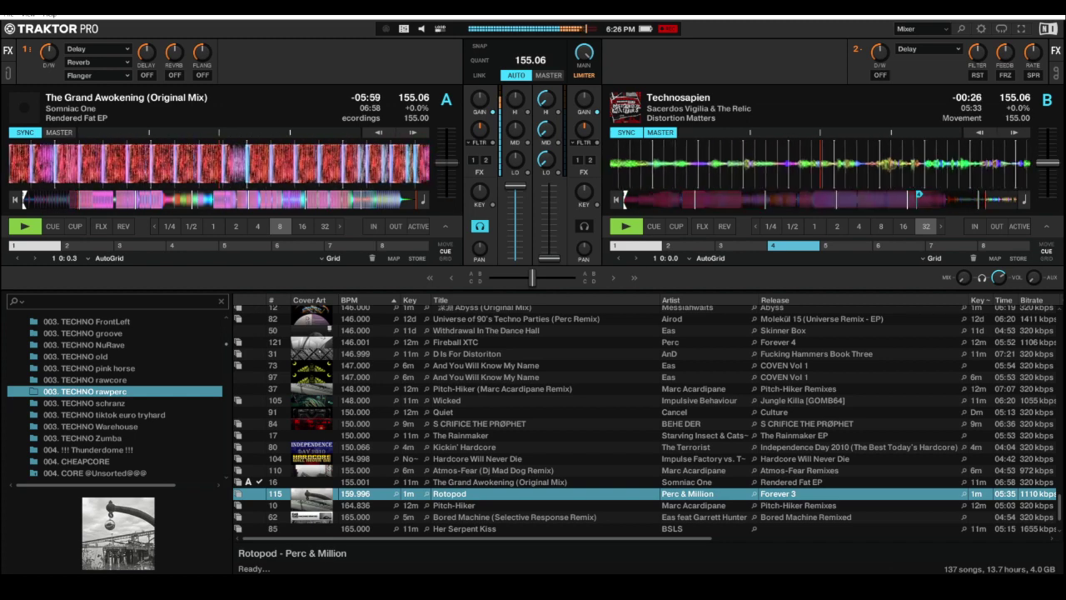
key(Up)
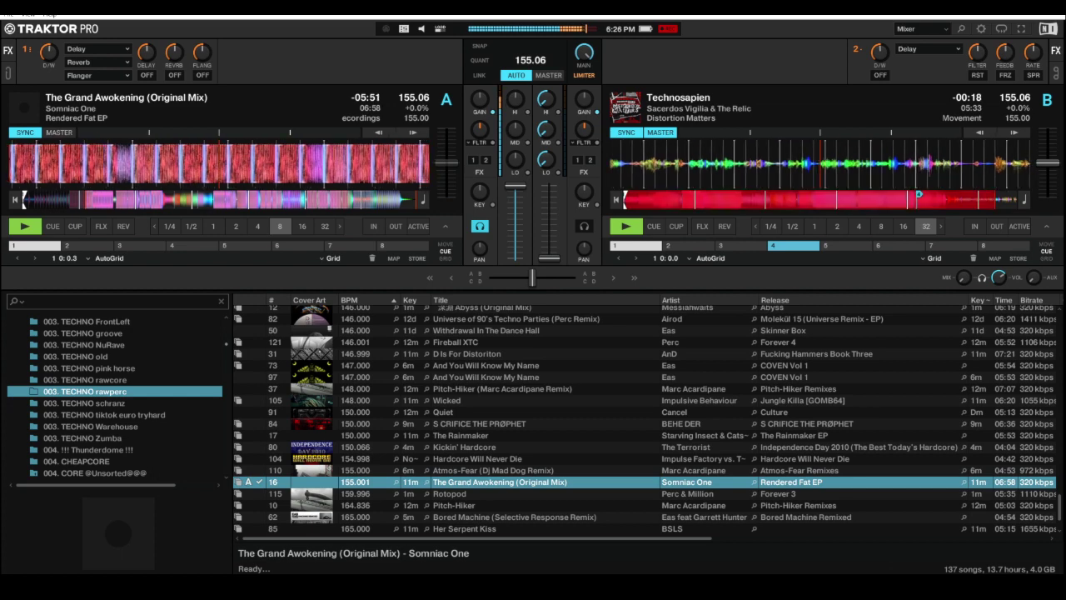
scroll(643, 420, down, 1)
click(464, 494)
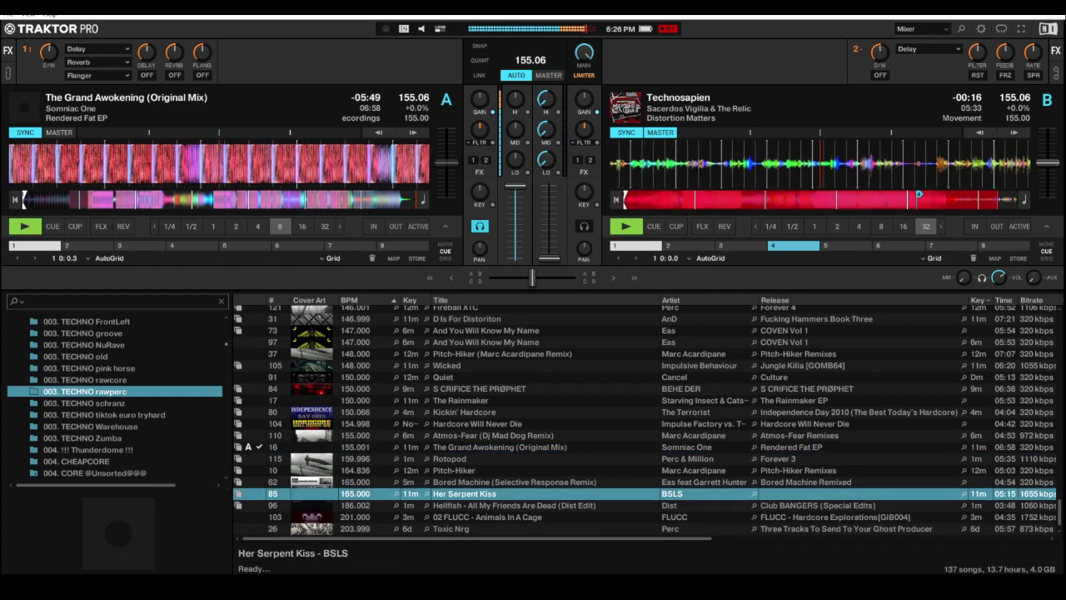
key(ctrl+Right)
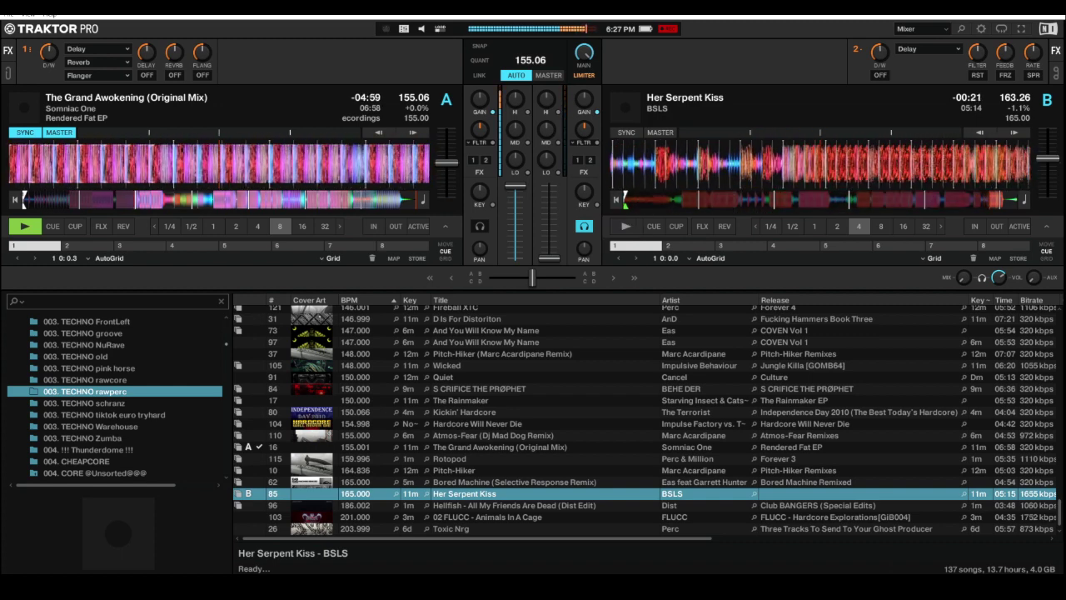
Step: Open the 003. TECHNO schranz folder and load Lost Darkness by Waldhaus, Weichentechnikk into deck B
key(ctrl+Down)
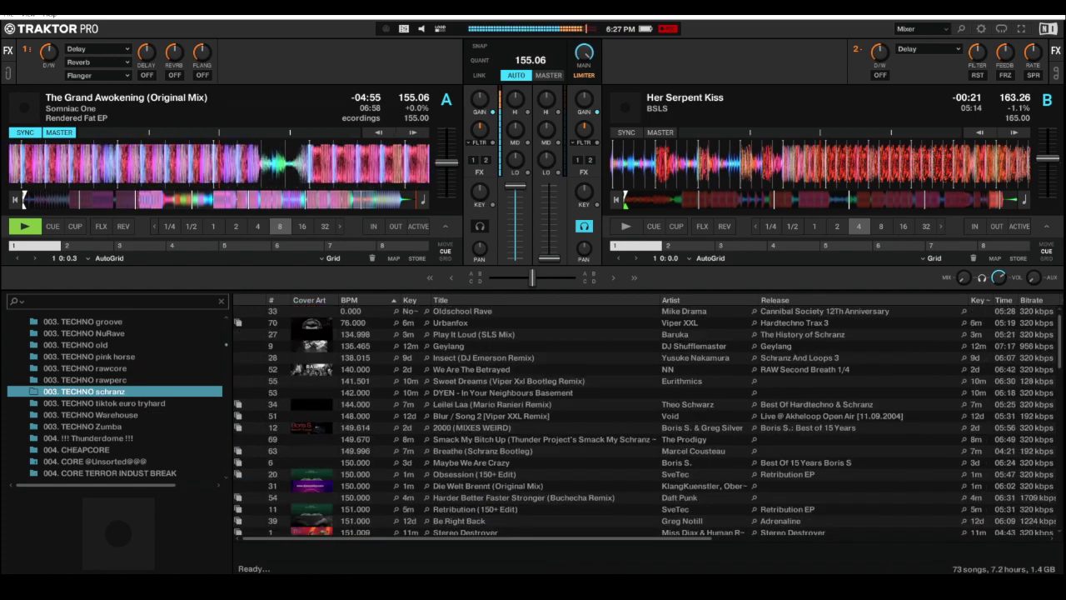
scroll(645, 420, down, 10)
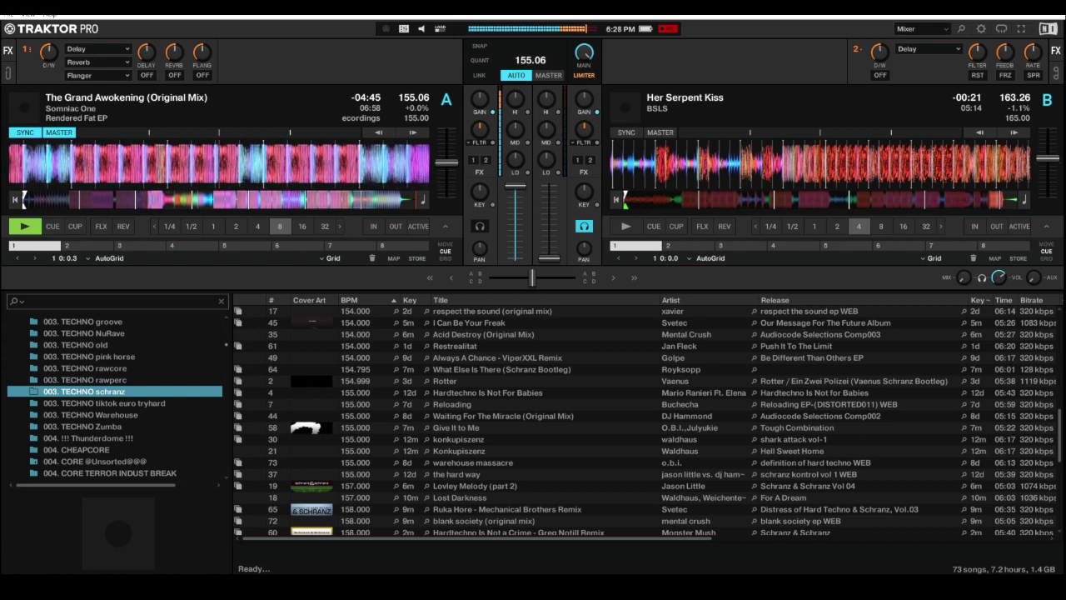
scroll(645, 420, down, 3)
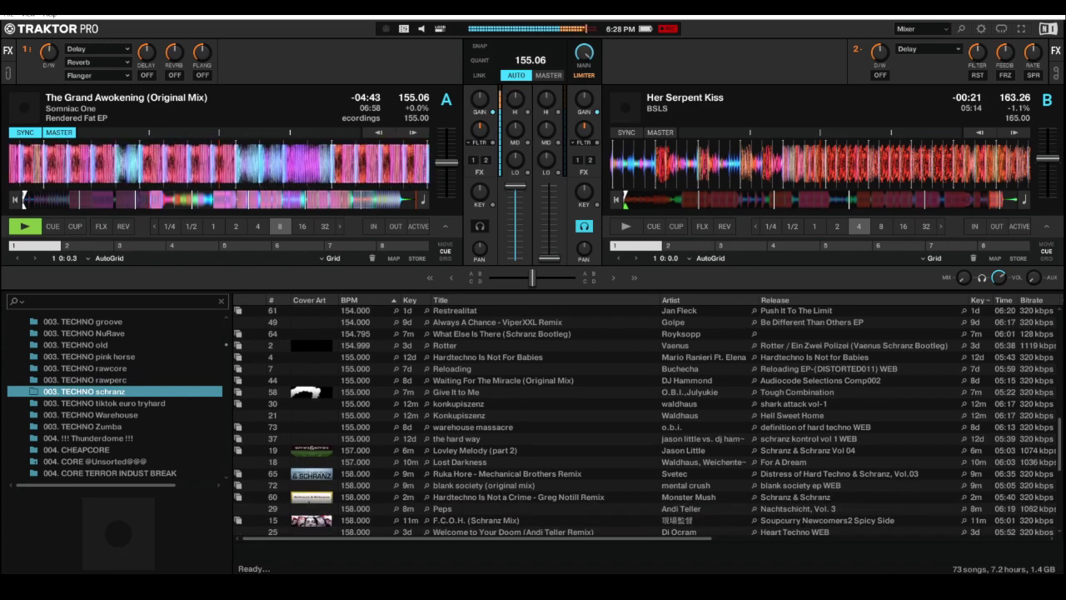
scroll(644, 420, down, 1)
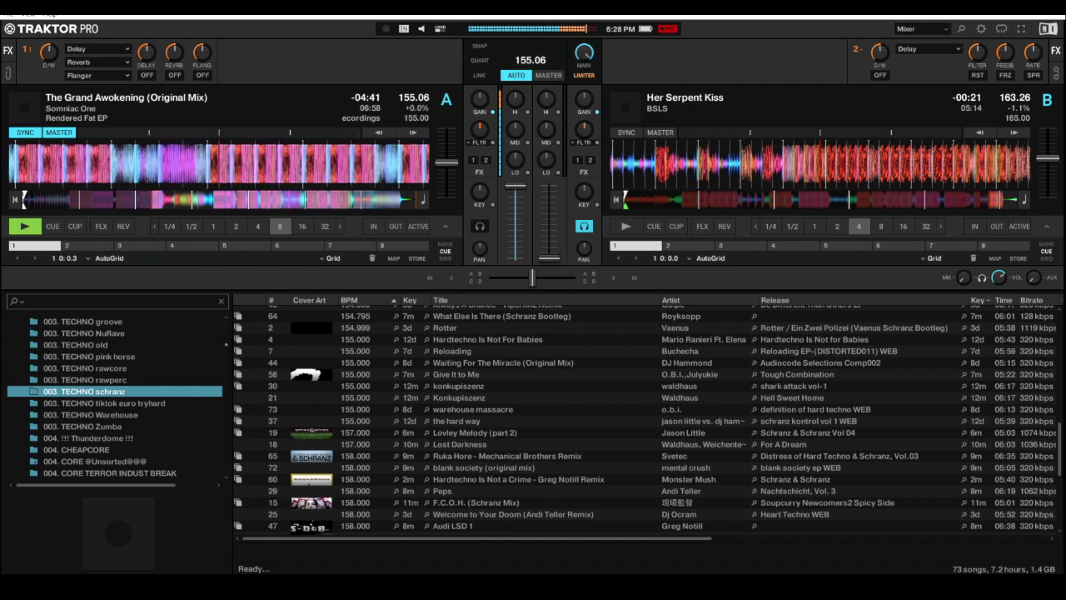
click(460, 445)
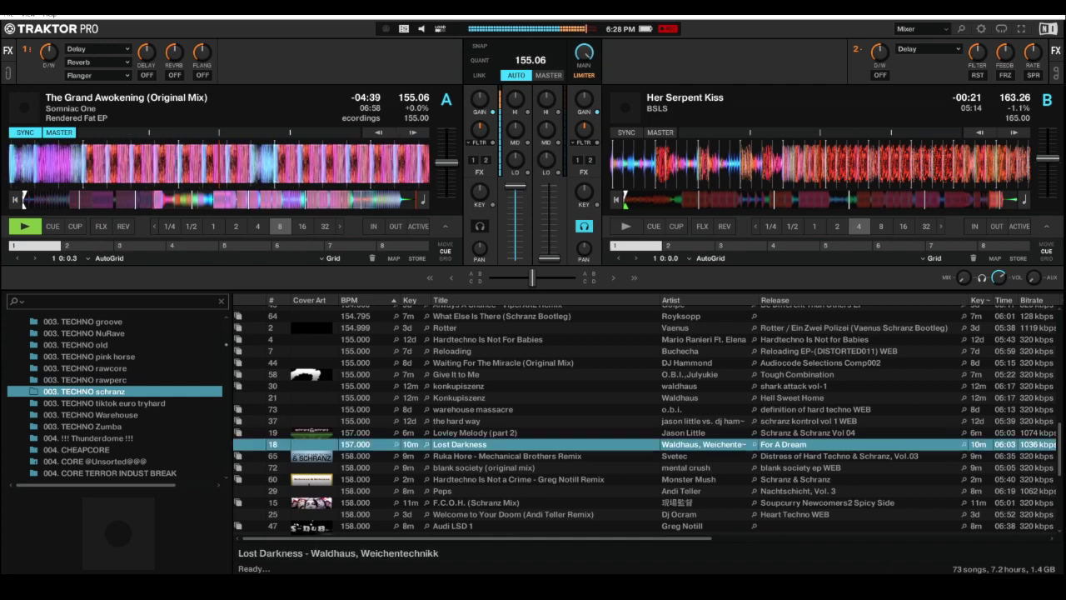
key(ctrl+Right)
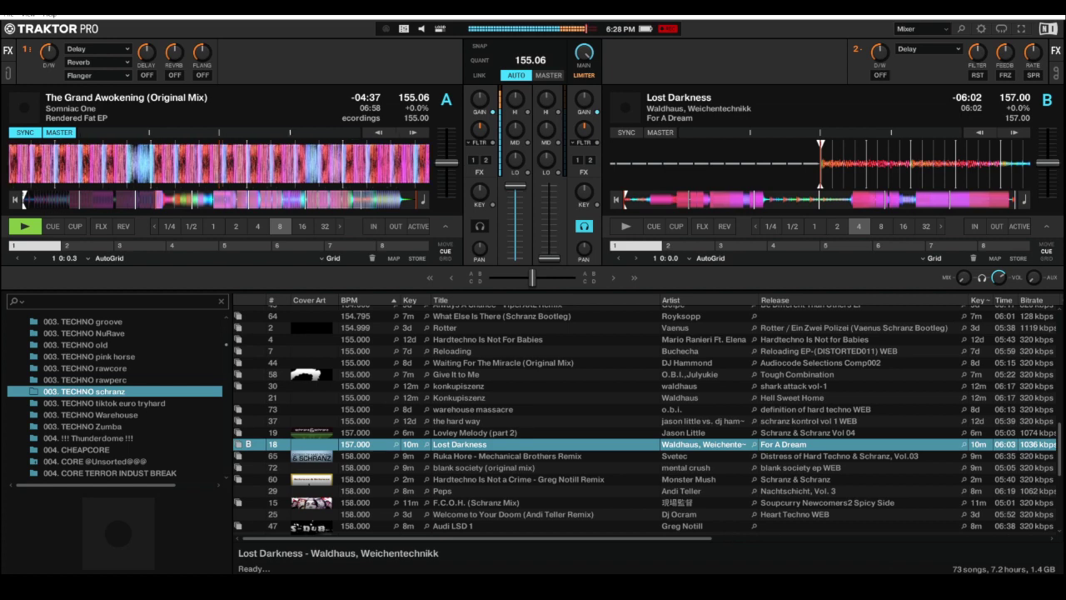
Step: Sync Lost Darkness on deck B to deck A's tempo, preview it at several points through to its final section and stop it
key(k)
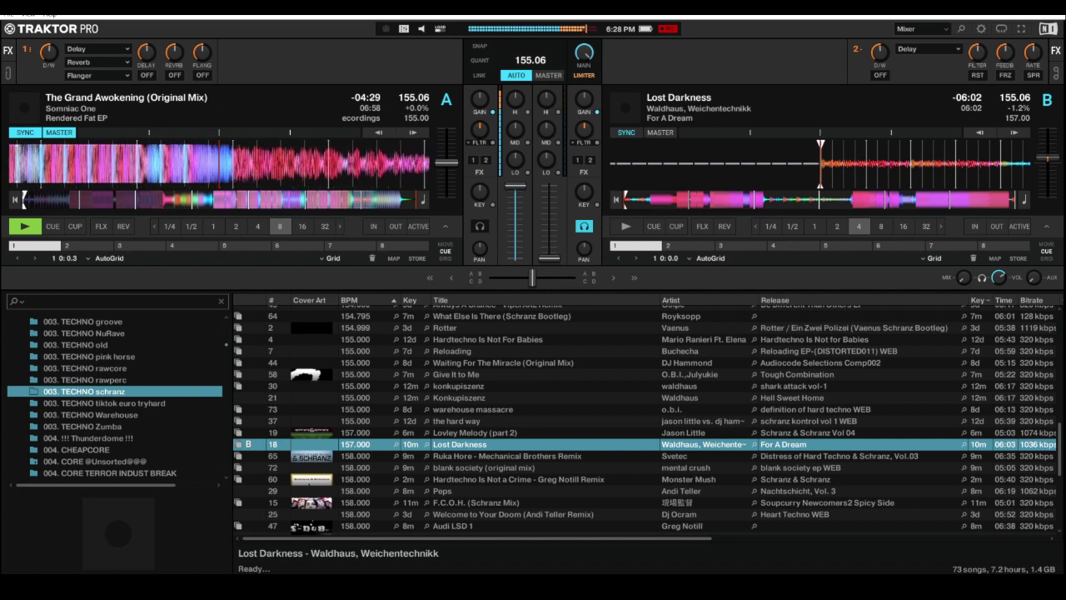
key(j)
key(Right)
key(Right)
key(Right)
key(Right)
key(Right)
key(Right)
key(Right)
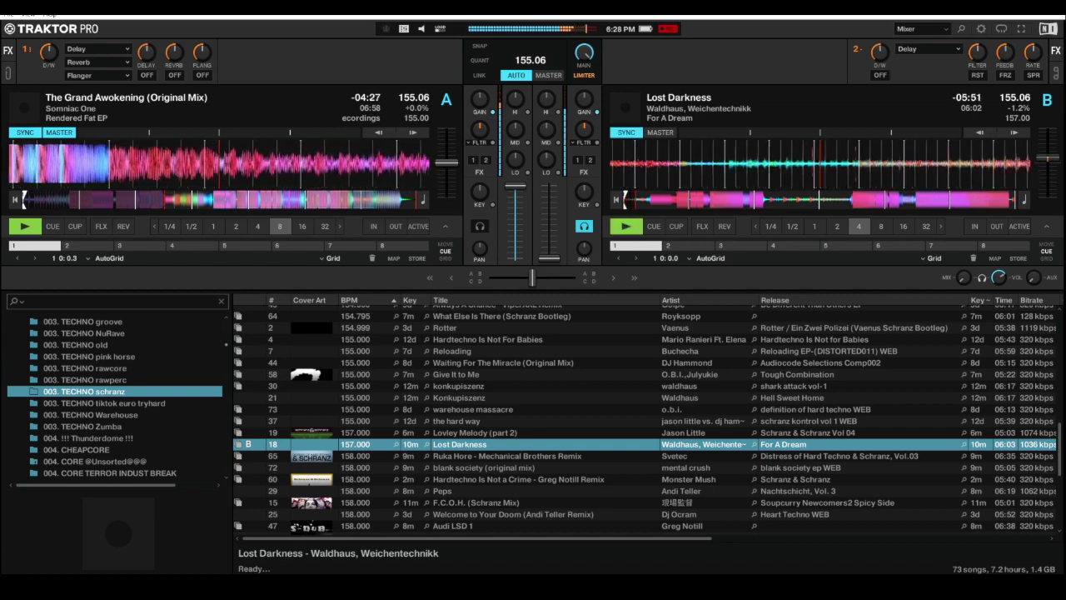
key(Right)
key(Right)
key(Right)
key(Right)
key(Right)
key(Right)
key(Right)
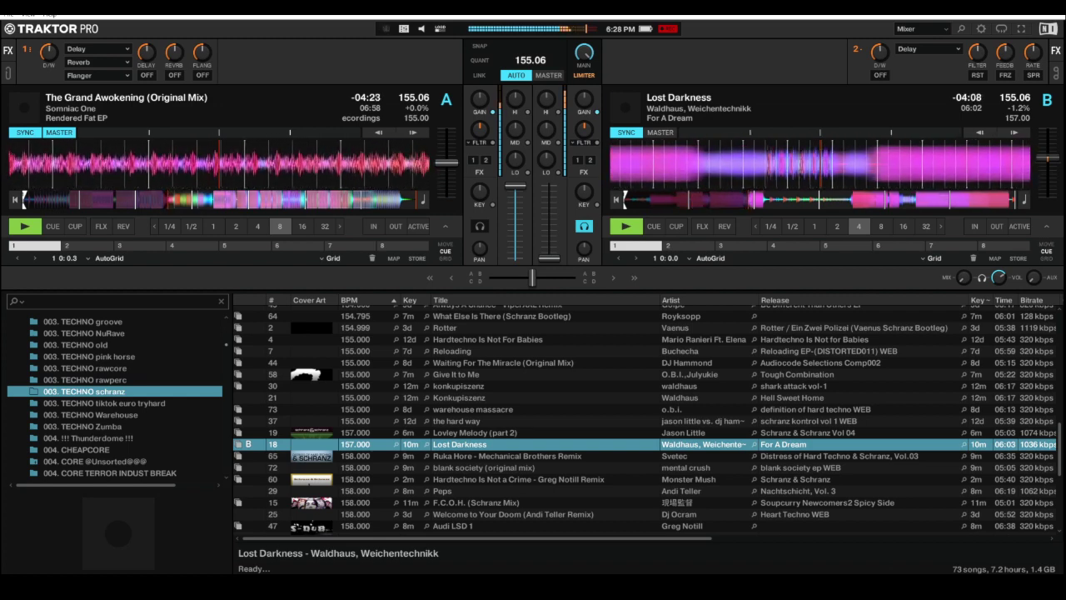
key(F7)
key(F7)
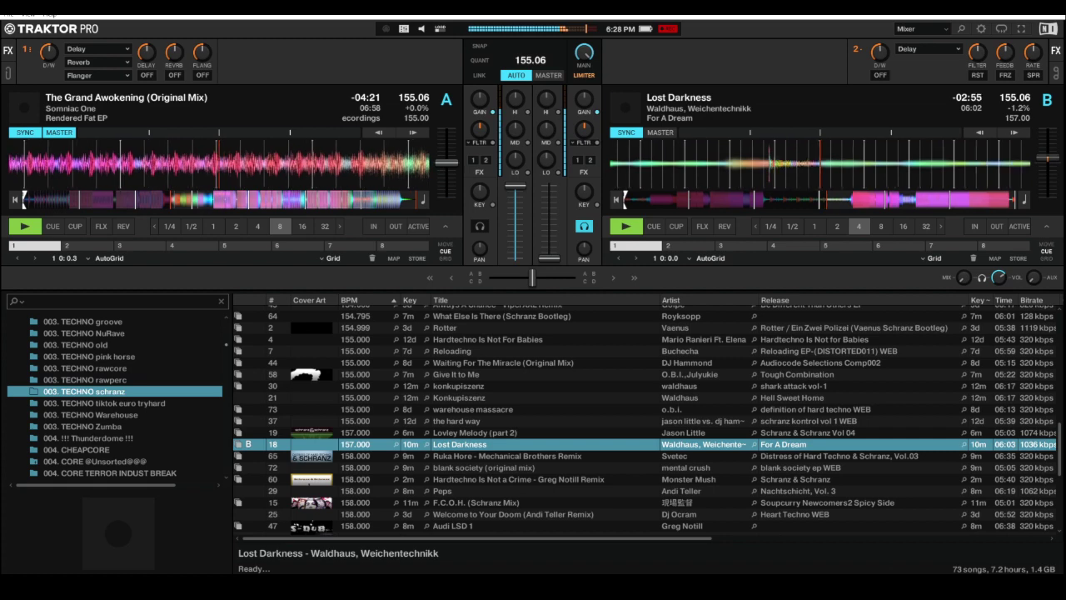
key(F7)
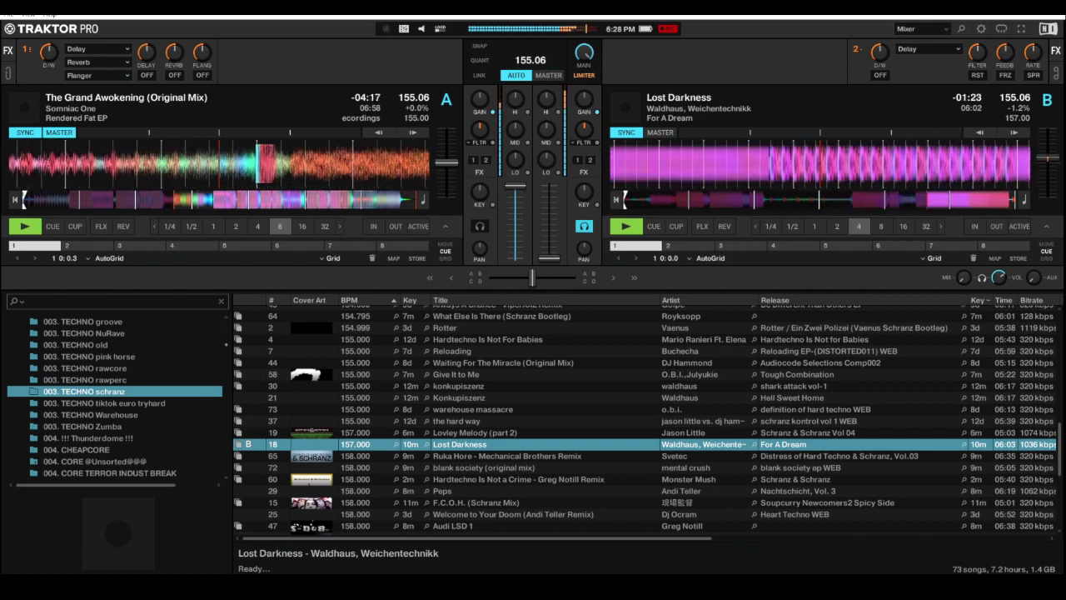
key(F7)
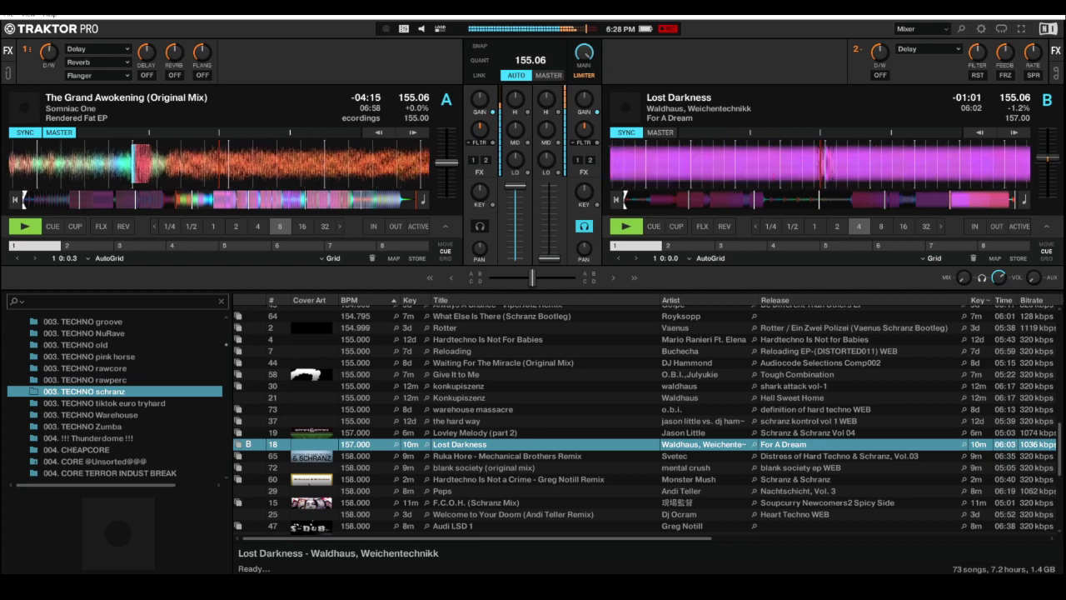
key(F7)
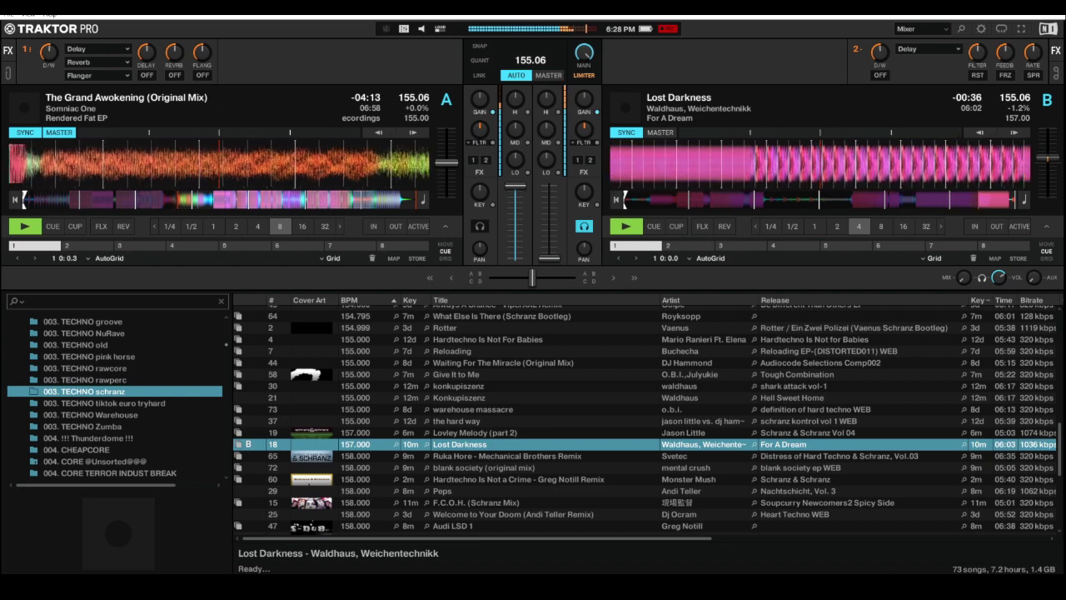
key(space)
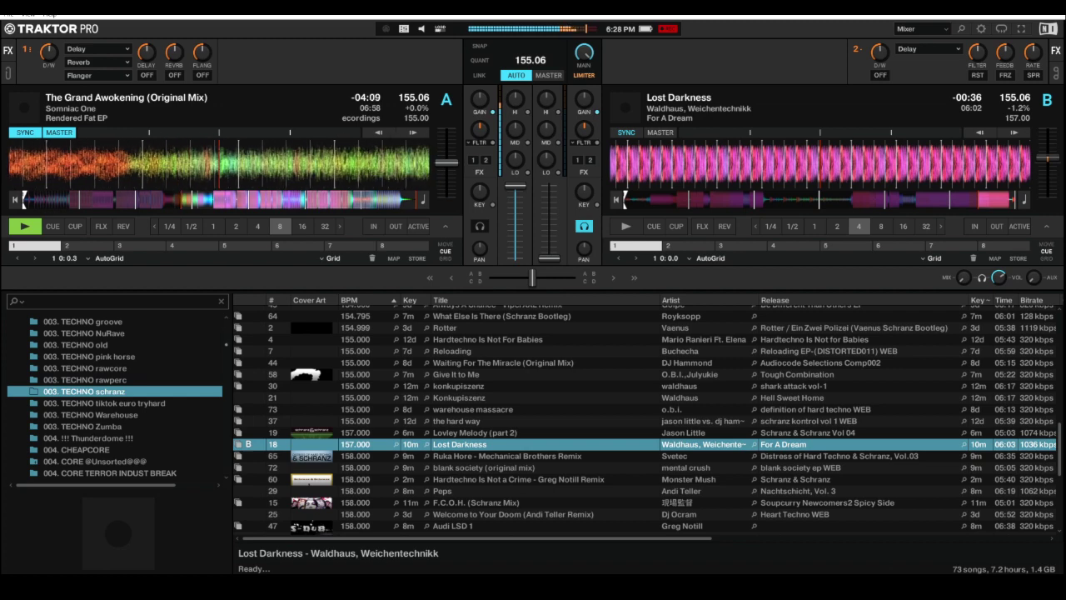
Step: Open the 003. TECHNO rawperc folder and search it for "grand" to check the key of the track playing on deck A
scroll(115, 397, up, 3)
scroll(115, 398, down, 4)
scroll(115, 397, up, 8)
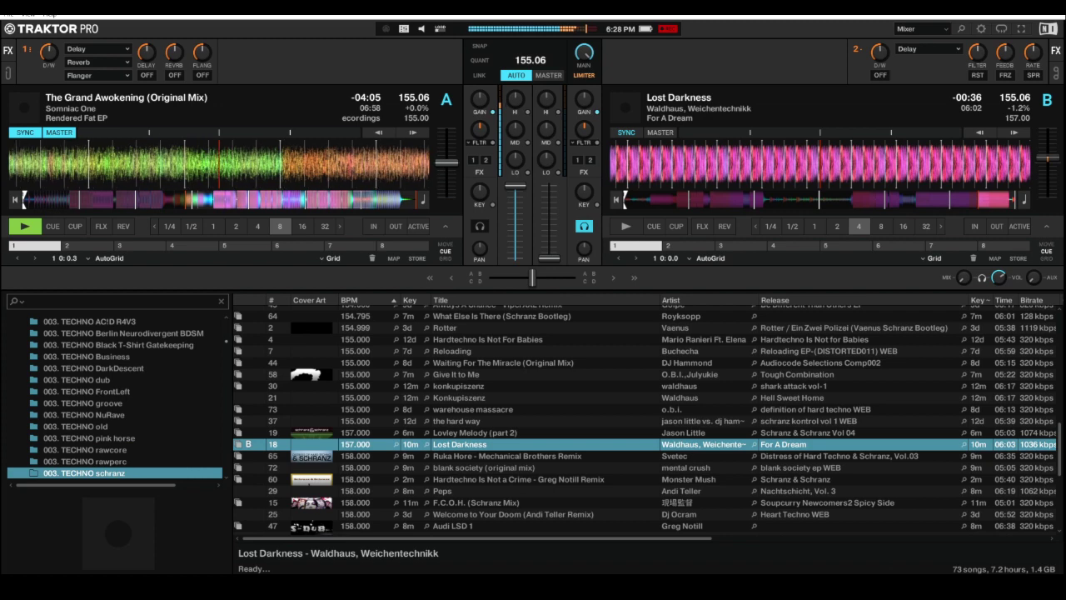
click(90, 321)
scroll(115, 391, down, 4)
scroll(115, 397, down, 1)
scroll(115, 397, down, 1)
click(87, 403)
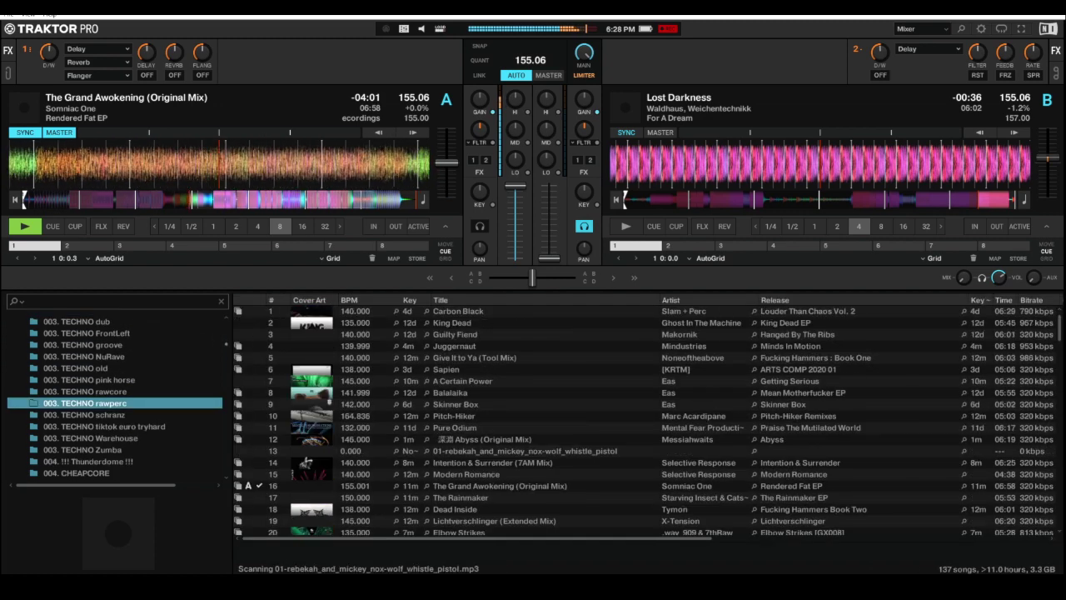
text(grand)
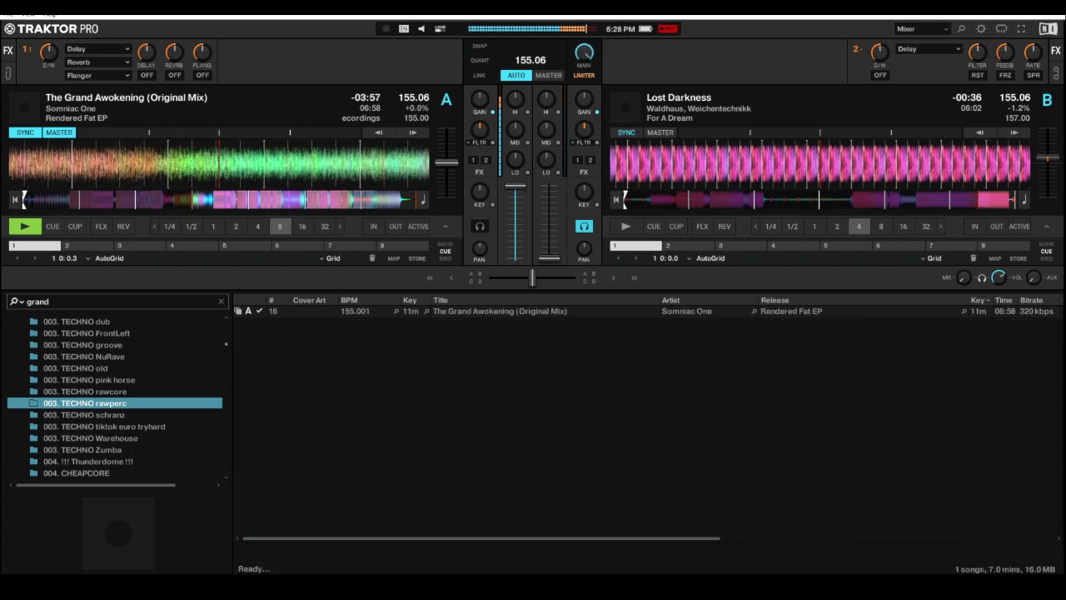
Step: Open the 003. TECHNO AC!D R4V3 folder and sort its tracks by key in ascending order
key(Up)
key(Up)
key(Up)
key(Up)
key(Up)
key(Up)
key(Up)
key(Up)
key(Up)
key(Up)
key(Up)
key(Up)
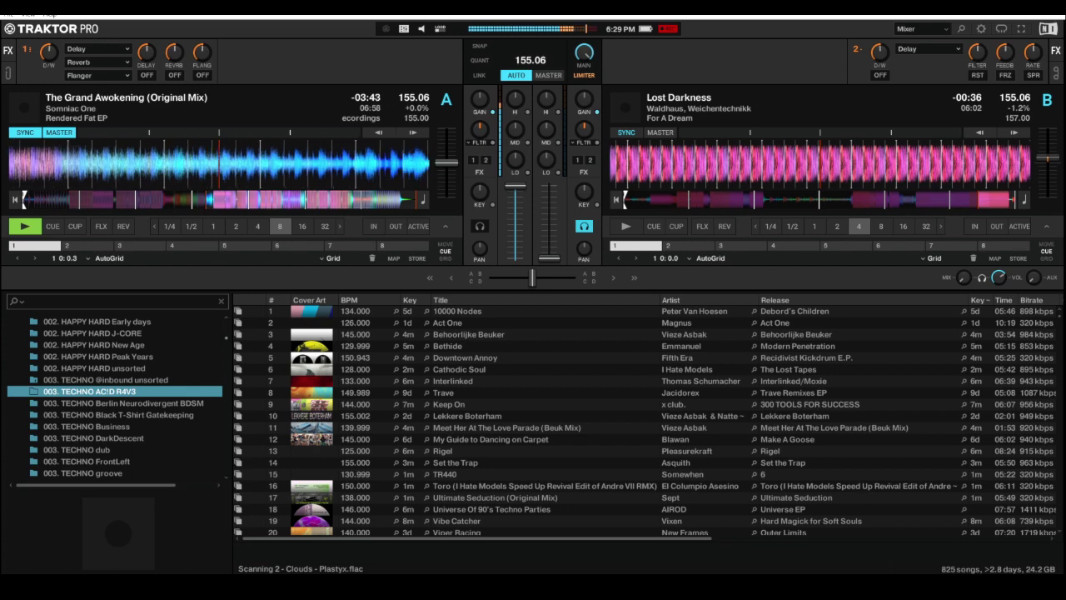
click(358, 300)
click(358, 300)
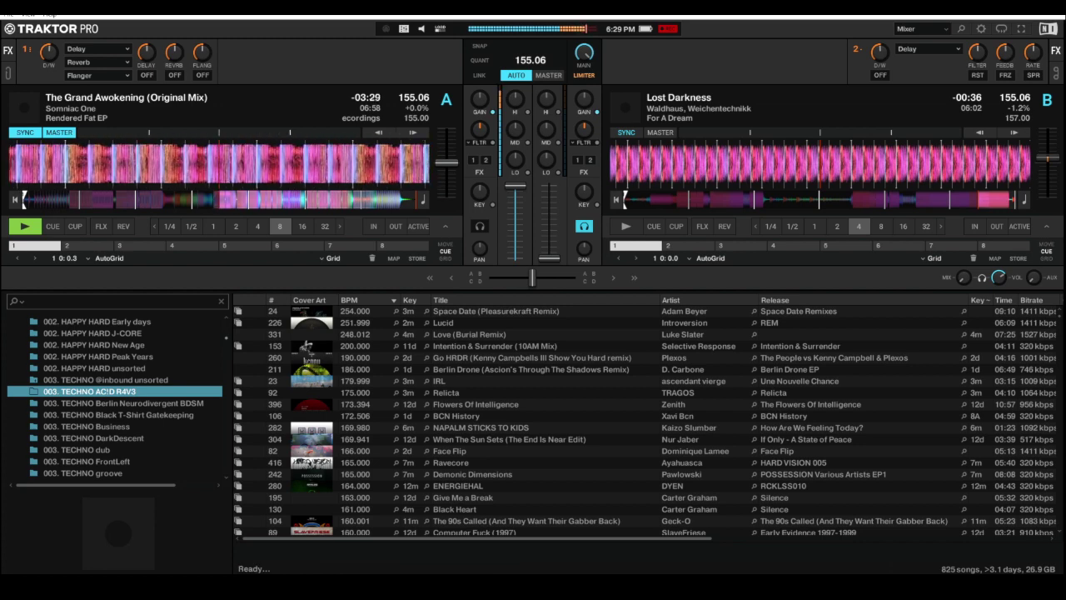
click(410, 300)
drag(1059, 315, 1059, 497)
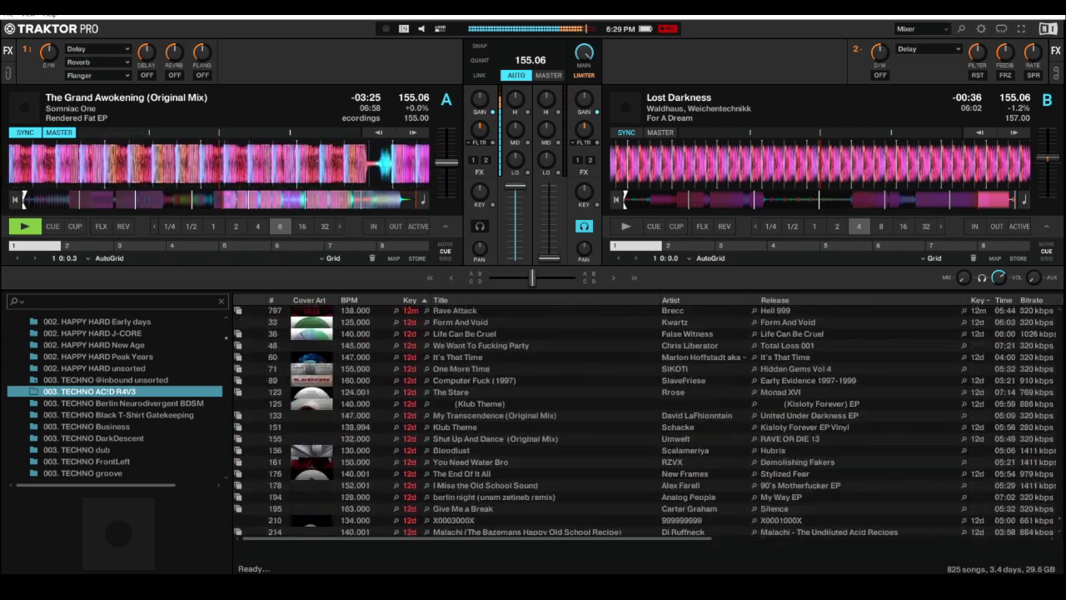
Step: Compare the 12d tracks for one around 155 BPM, load One More Time by SIKOTI into deck B and preview it
scroll(646, 420, down, 3)
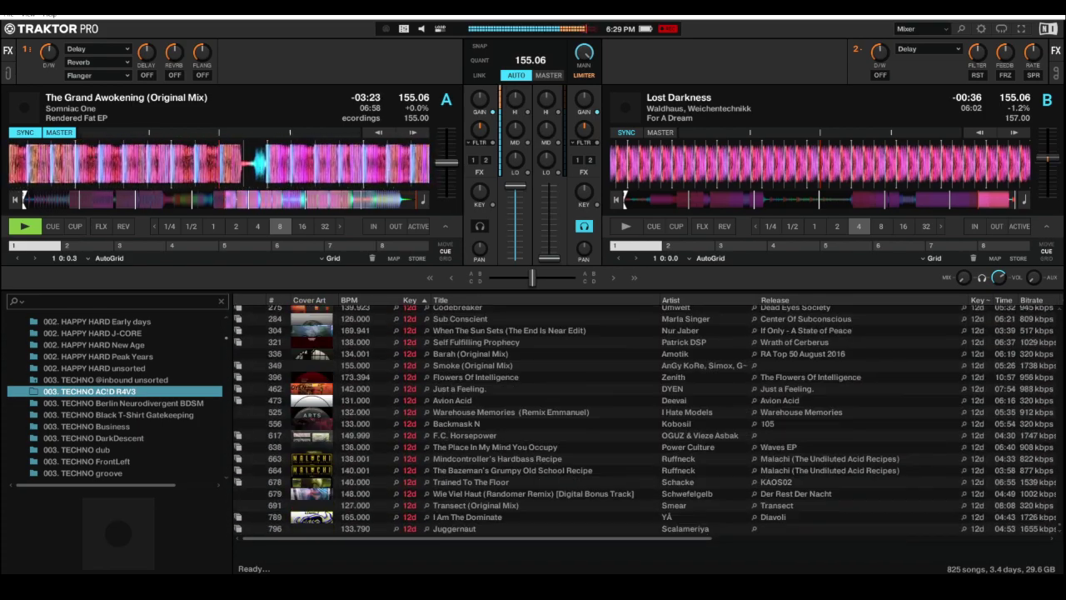
click(500, 528)
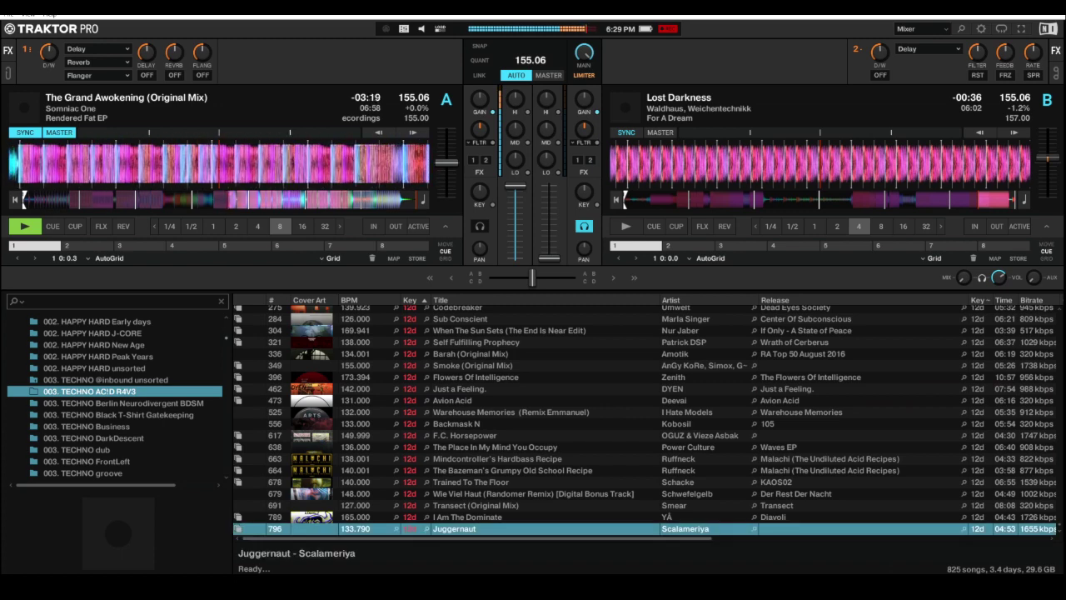
key(Up)
key(Up)
key(Up)
key(Up)
key(Up)
key(Up)
key(Up)
key(Up)
key(Up)
key(Up)
key(Up)
key(Up)
key(Up)
key(Up)
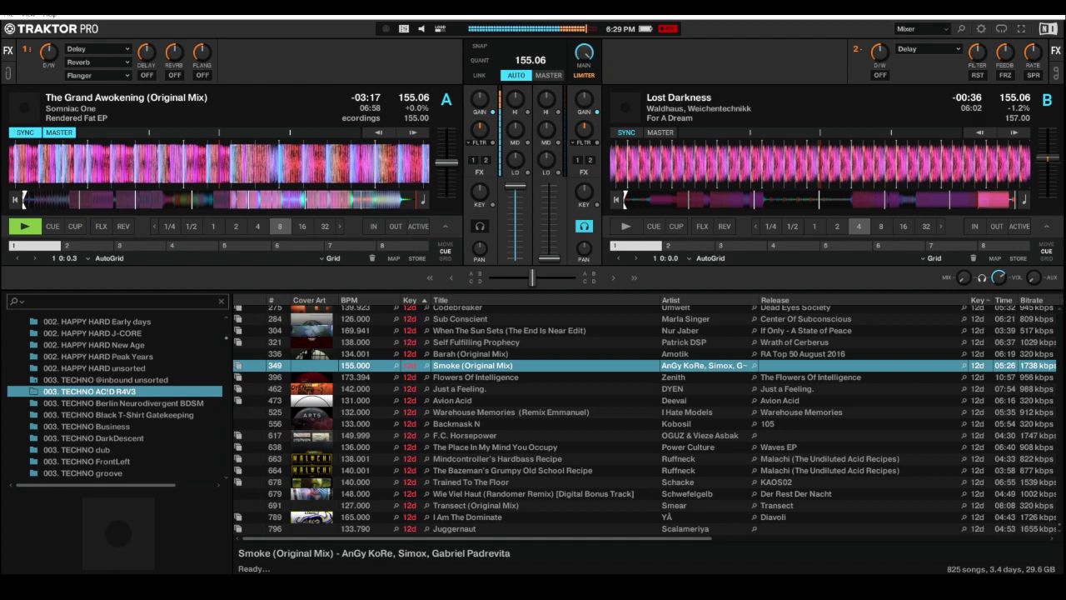
key(Up)
key(Up)
key(Up)
key(Up)
key(Up)
key(Up)
key(Up)
key(Up)
key(Up)
key(Up)
key(Up)
key(Up)
key(Up)
key(Up)
key(Up)
key(Up)
key(Up)
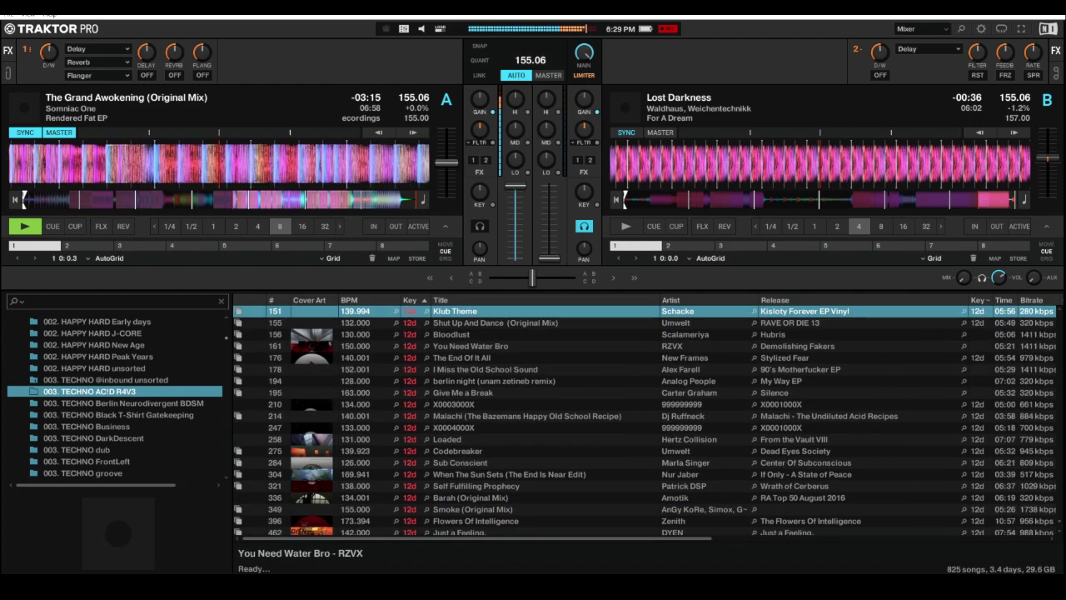
key(Down)
key(Down)
key(Down)
key(Down)
key(Down)
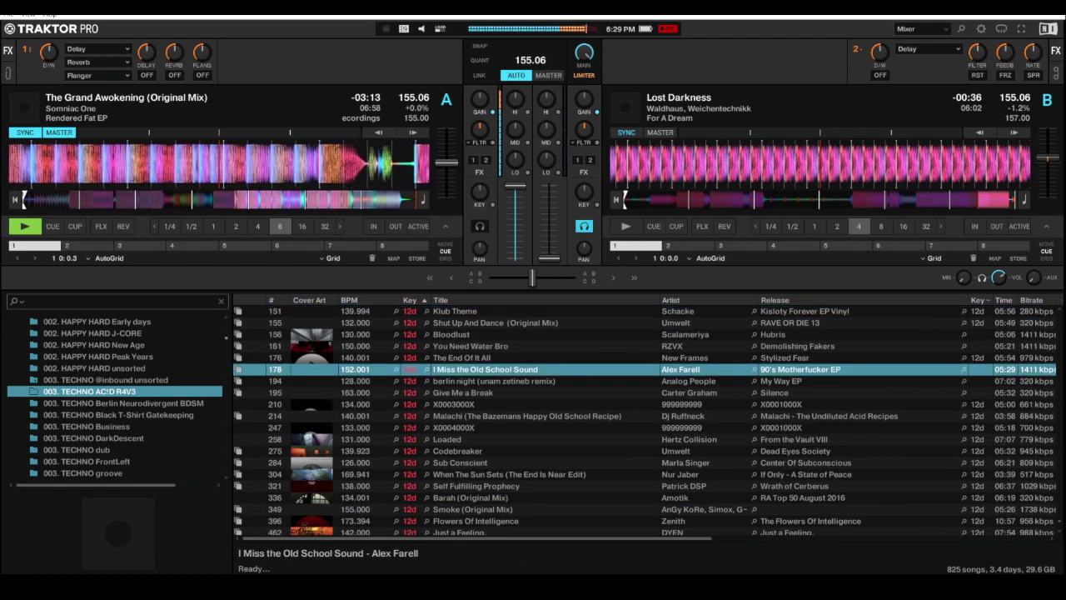
key(Up)
key(Up)
key(Up)
key(Up)
key(Up)
key(Up)
key(Up)
key(Up)
key(Up)
key(Up)
key(Up)
key(Up)
key(Up)
key(Down)
key(Down)
key(Down)
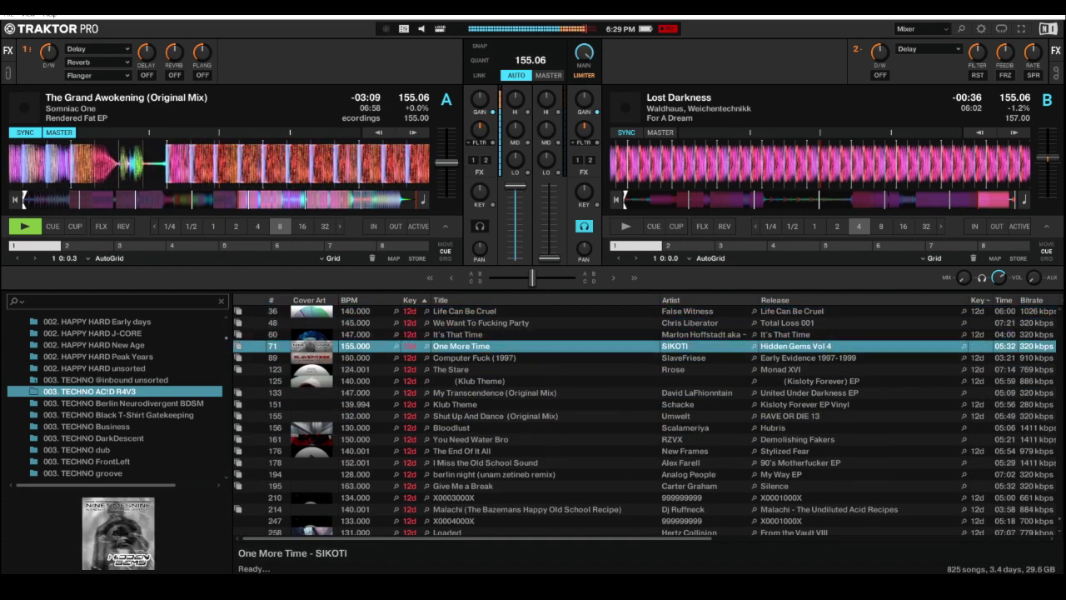
key(ctrl+Right)
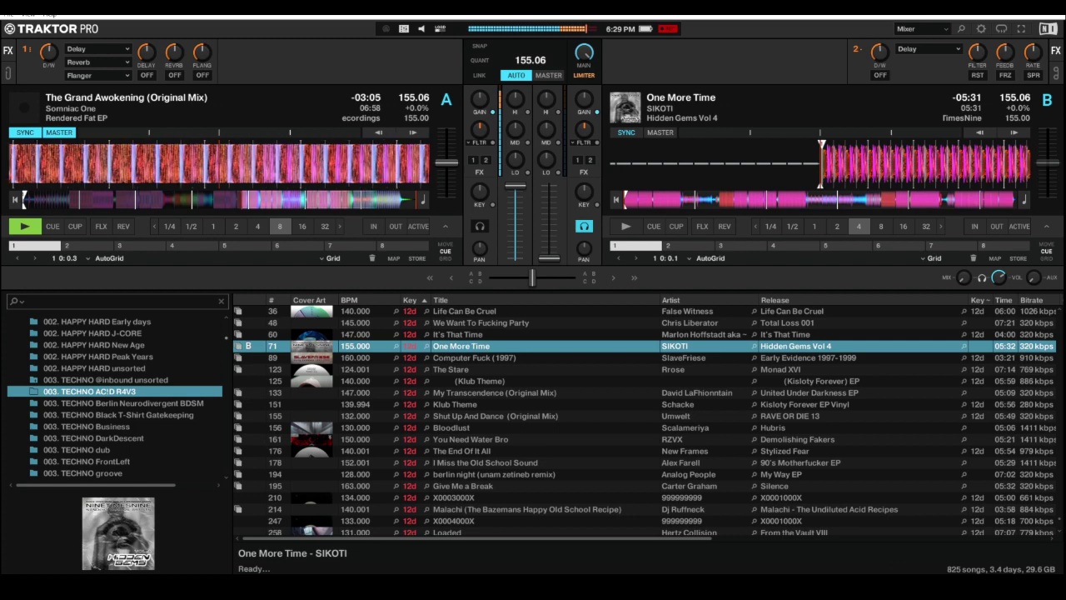
key(space)
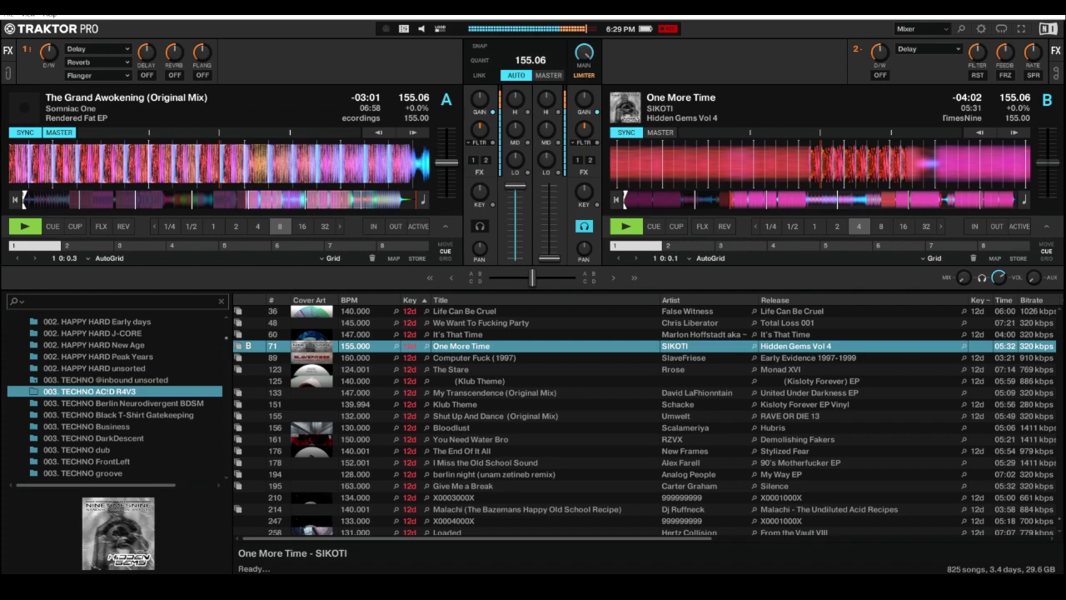
key(space)
Step: Load the 12m track Behoorlijke Beuker 2 by Vieze Asbak into deck B and play it over The Grand Awokening
key(Up)
key(Up)
key(Up)
key(Up)
key(Up)
key(Up)
key(Up)
key(Up)
key(Up)
key(Up)
key(Up)
key(Up)
key(Up)
key(Up)
key(Down)
key(ctrl+Right)
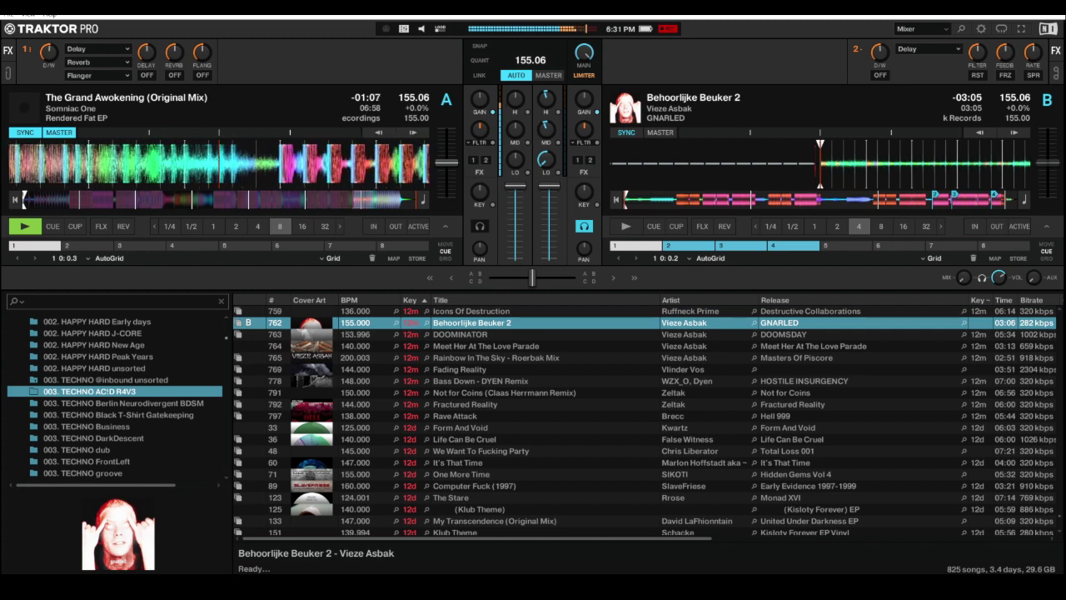
key(space)
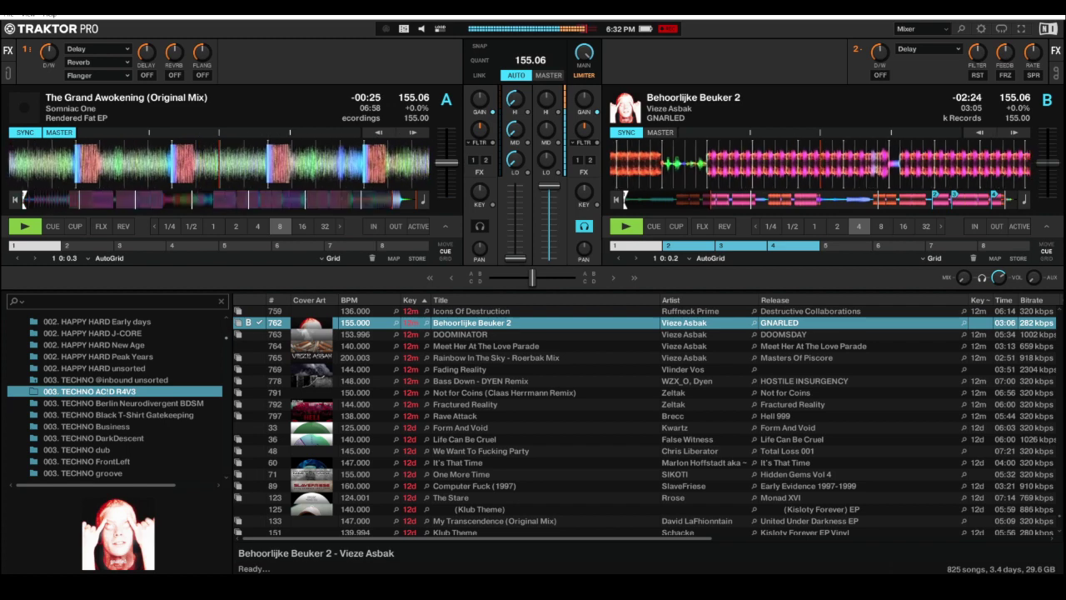
Step: Open the 003. TECHNO tiktok euro tryhard folder and check its tracks sorted by descending key
scroll(116, 397, down, 4)
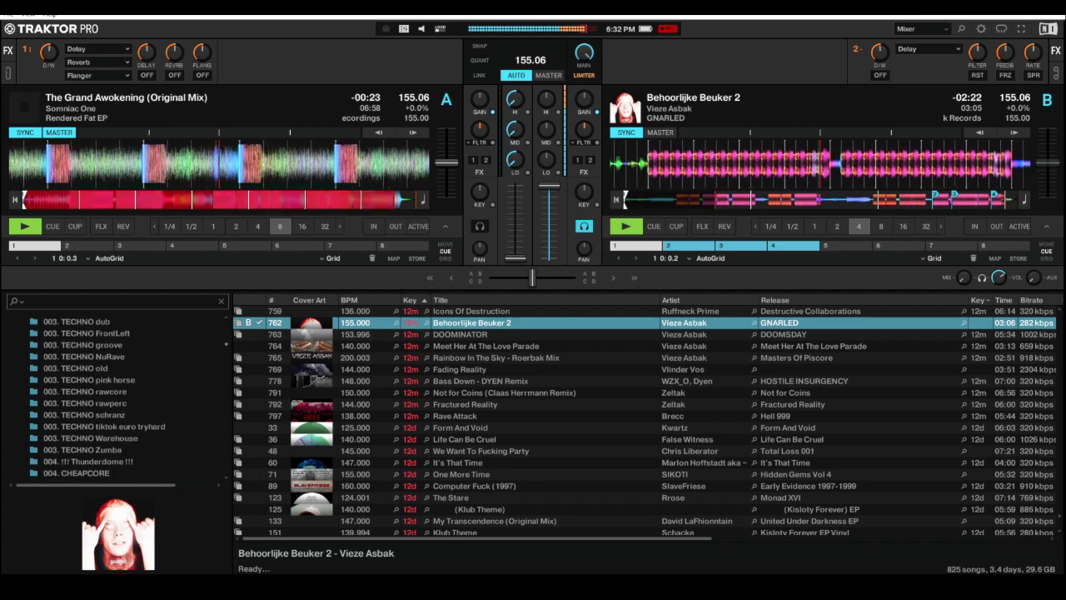
click(104, 426)
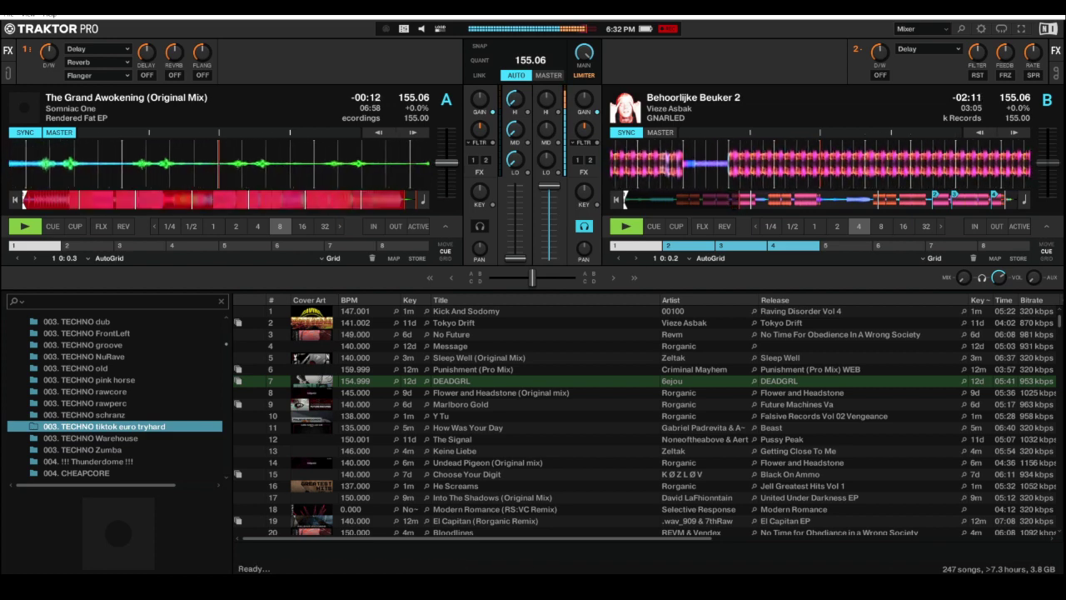
click(410, 299)
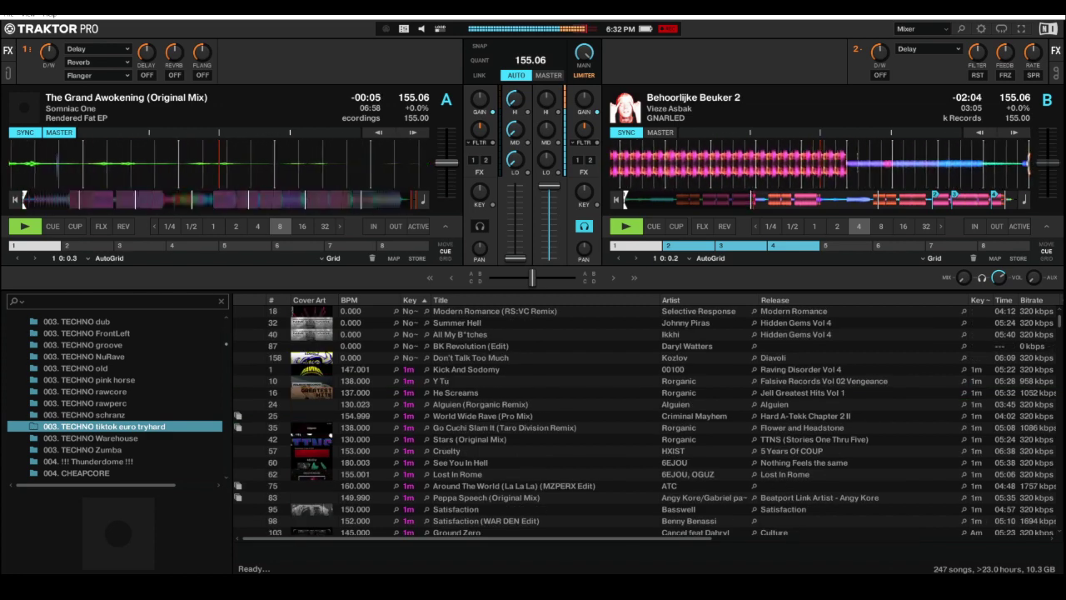
click(410, 300)
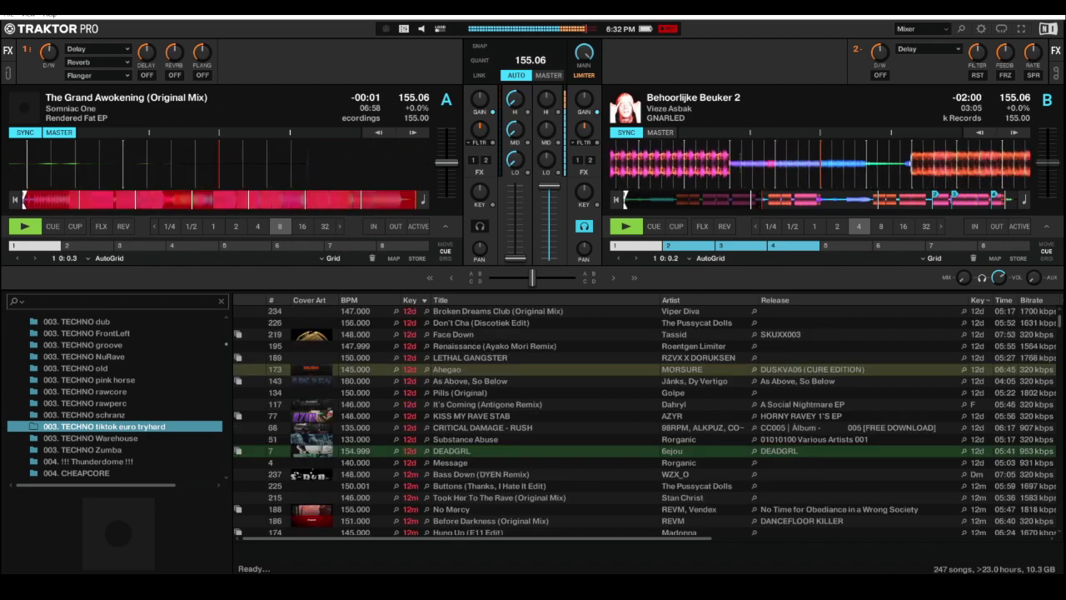
Step: Return to the 003. TECHNO AC!D R4V3 folder, search it for "trag", select Relicta by TRAGOS and clear the search
scroll(117, 391, up, 2)
click(89, 333)
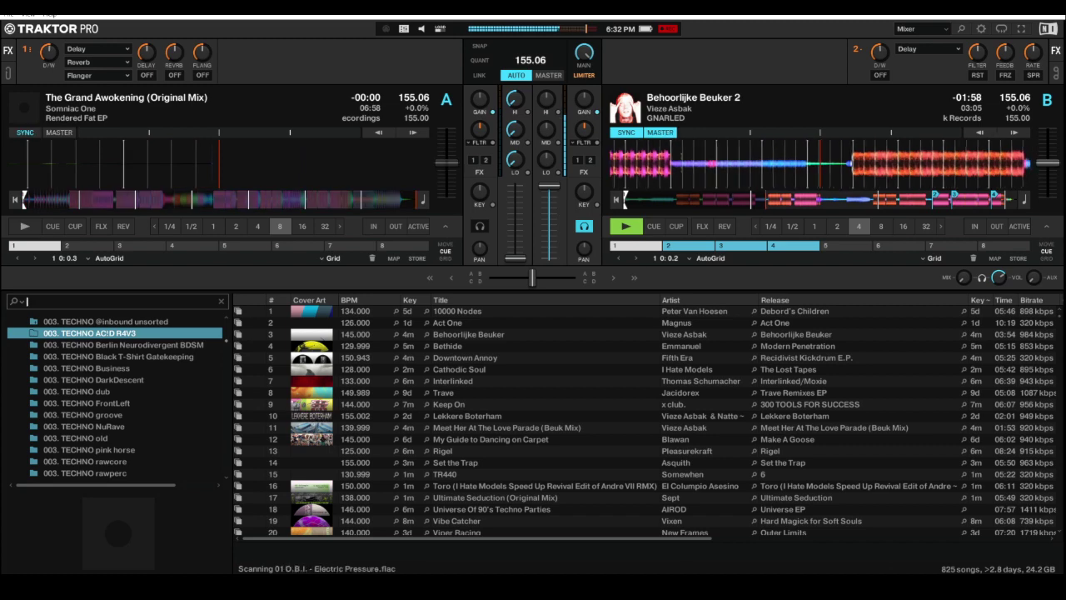
key(ctrl+f)
text(trag)
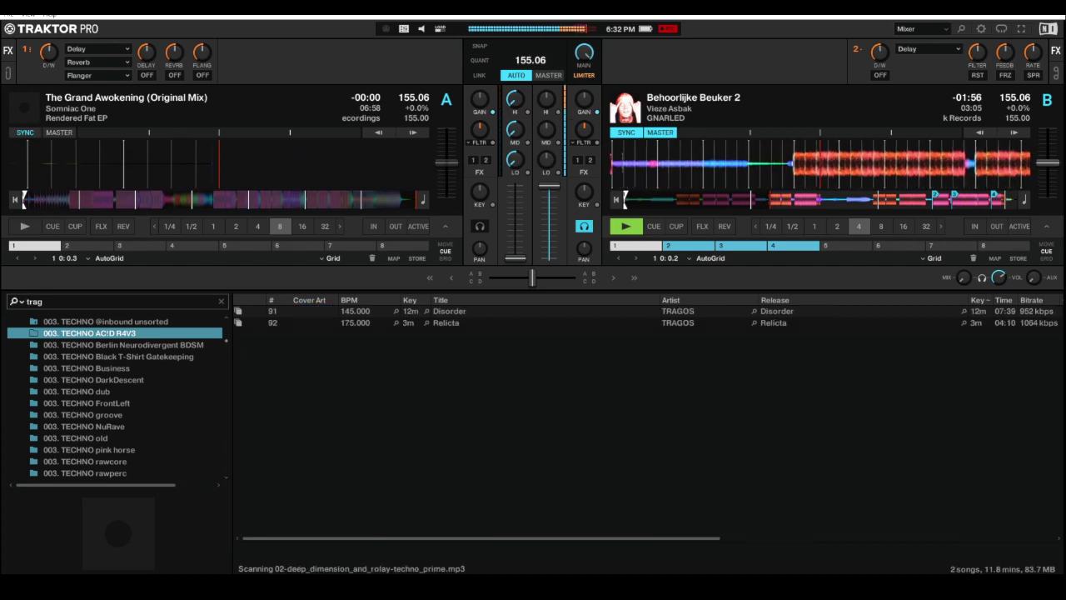
click(446, 323)
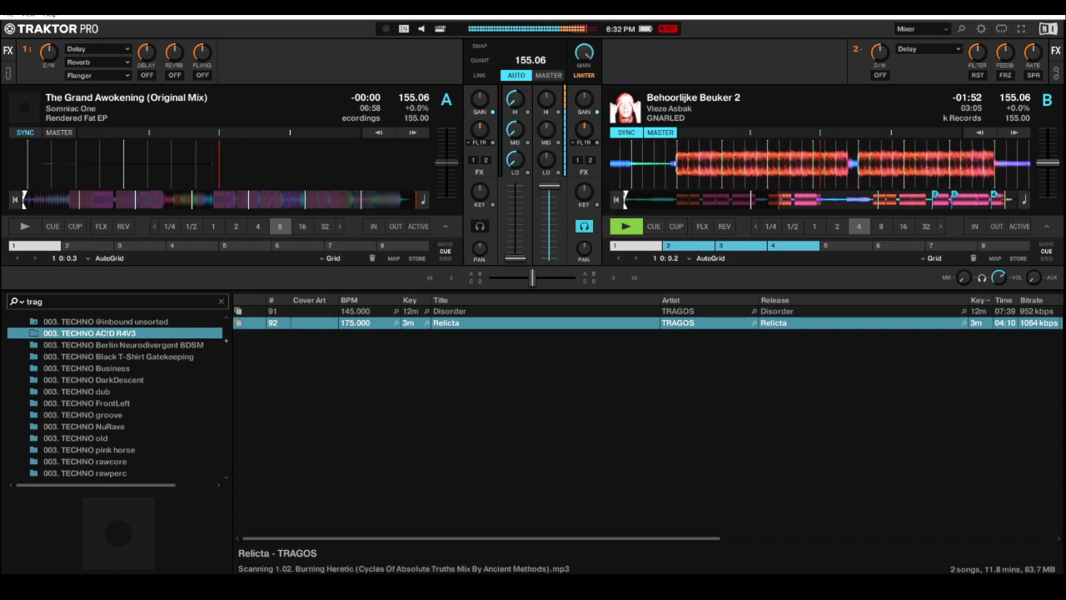
key(Escape)
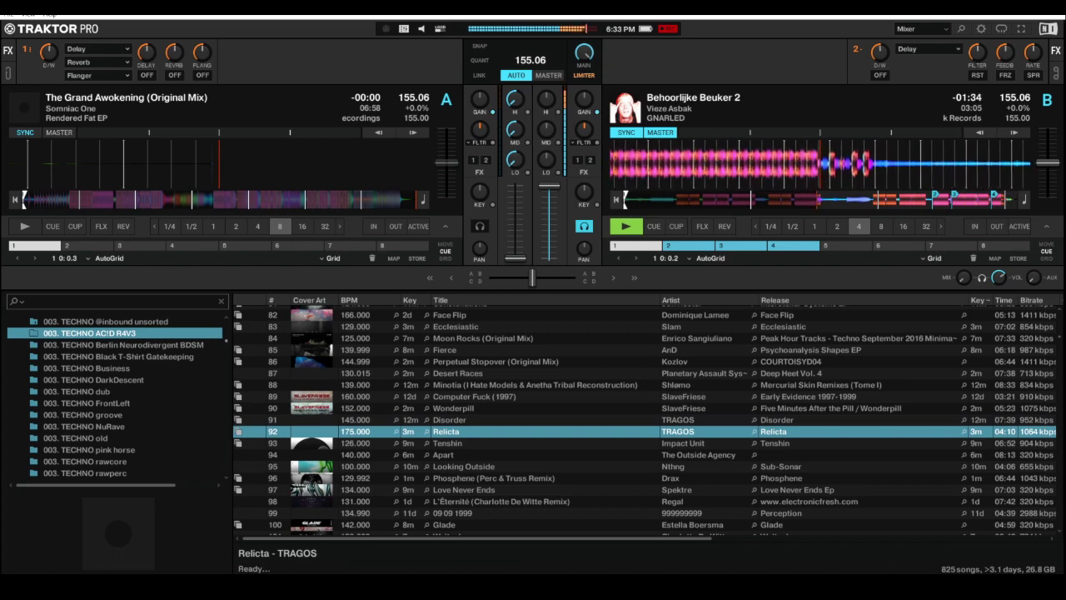
Step: Sort the AC!D R4V3 tracks by descending BPM and load the 159 BPM track Silence into deck A
click(366, 299)
click(366, 299)
scroll(549, 417, up, 5)
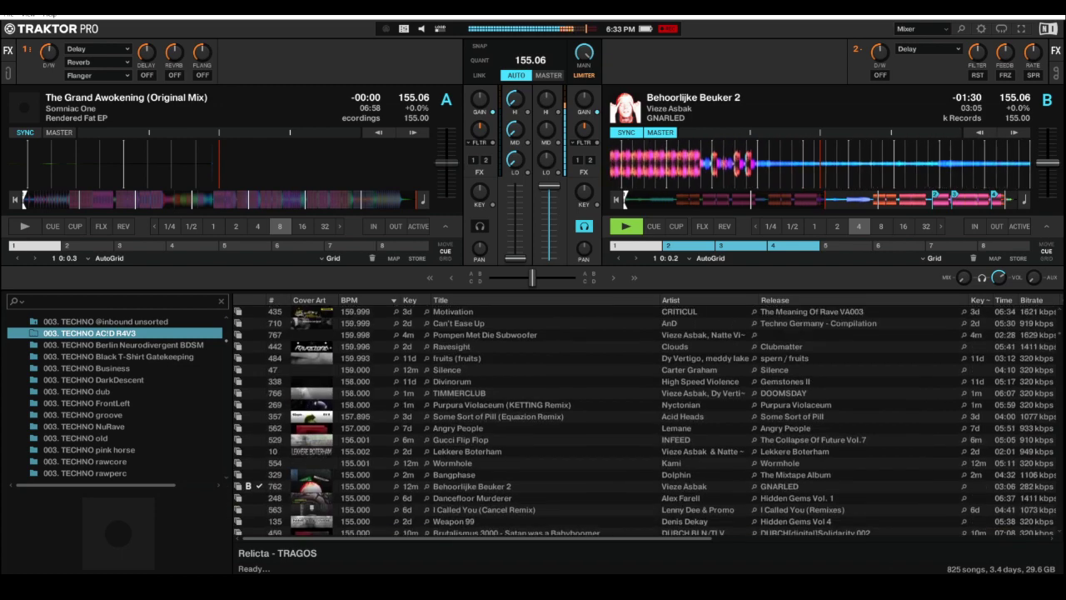
click(499, 370)
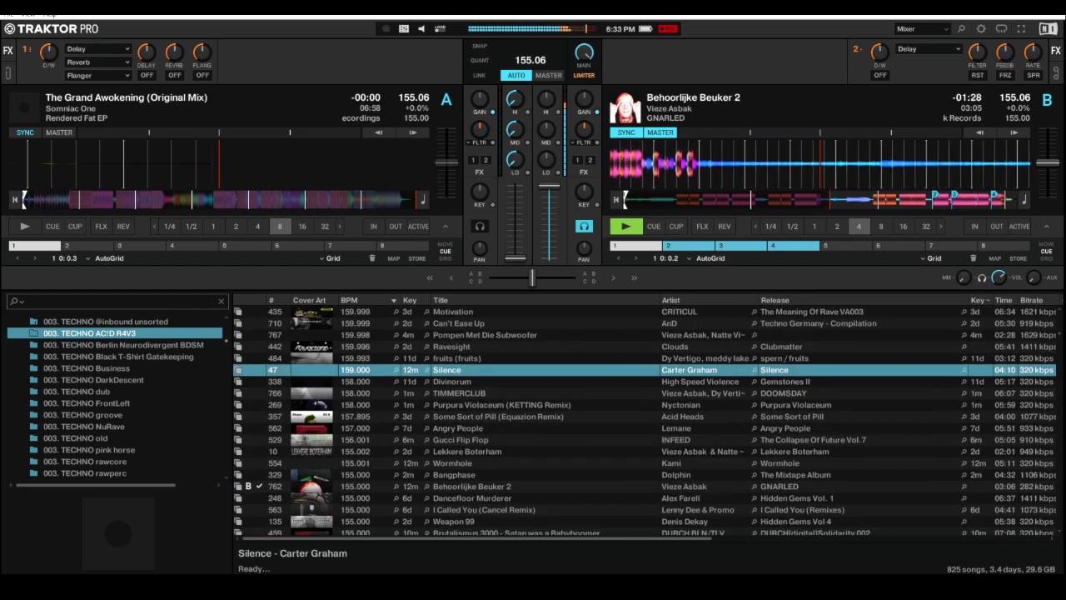
key(ctrl+Left)
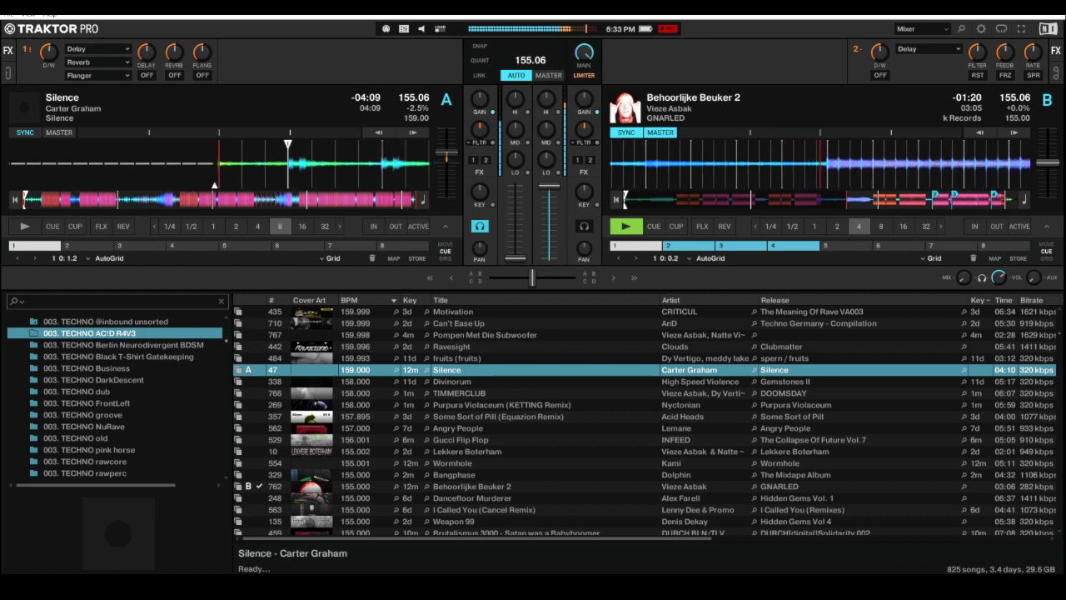
Step: Set hotcue 2 for Silence on deck A, and play the closing section without sync before stopping the deck
key(2)
key(a)
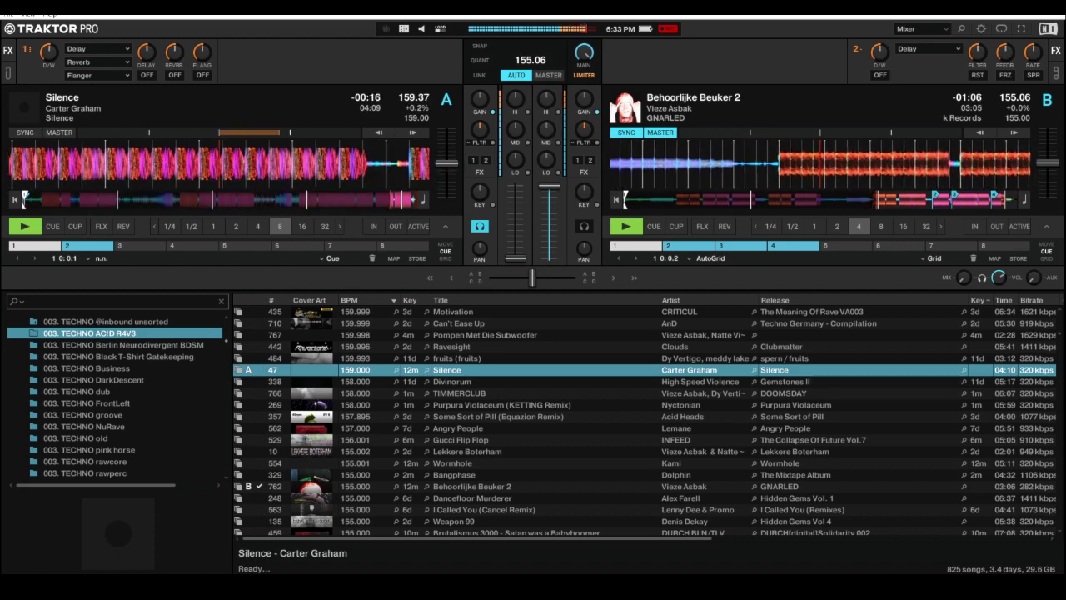
key(space)
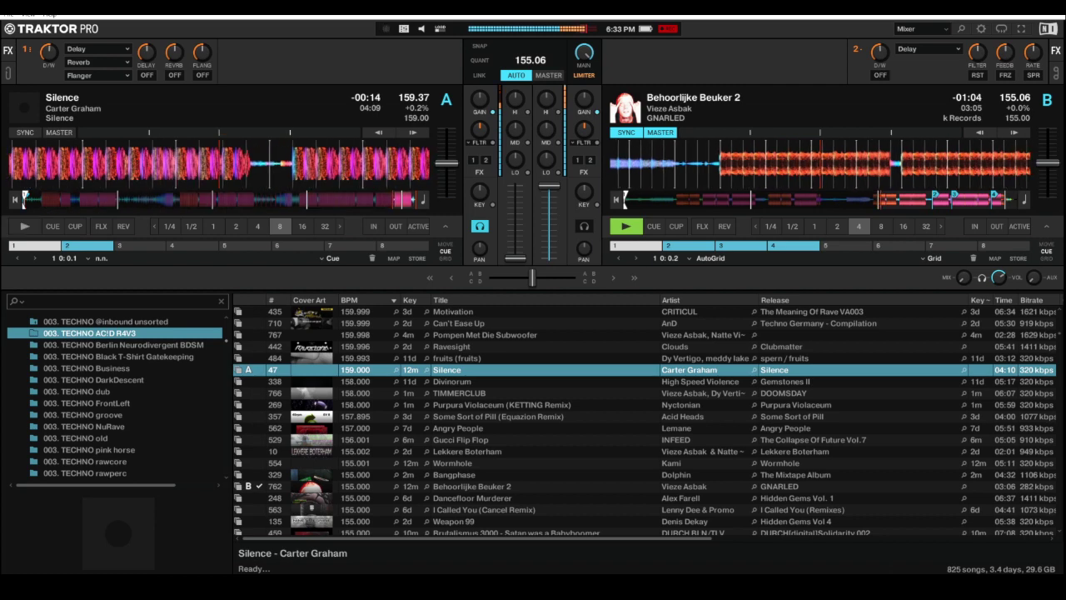
Step: Browse up through the 160 BPM tracks in the AC!D R4V3 list and select the 11m track Do You Believe In Satan by NineTed
key(Up)
key(Up)
key(Up)
key(Up)
key(Up)
key(Up)
key(Up)
key(Up)
key(Up)
key(Up)
key(Up)
key(Up)
key(Up)
key(Up)
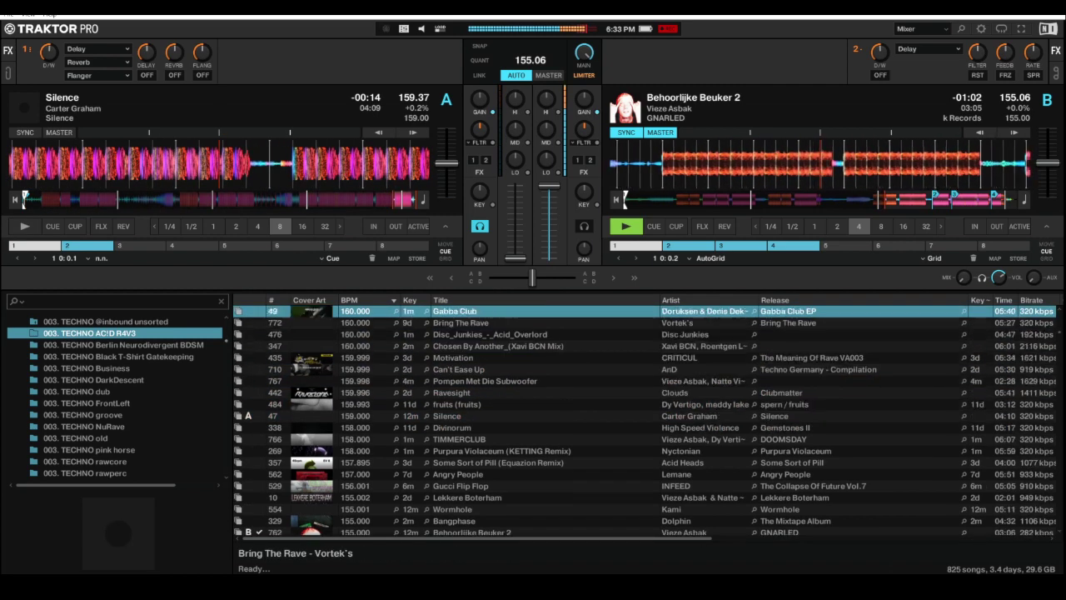
key(Up)
key(Up)
key(Up)
key(Up)
key(Up)
key(Down)
key(Up)
key(Up)
key(Up)
key(Up)
key(Up)
key(Up)
key(Up)
key(Up)
key(Up)
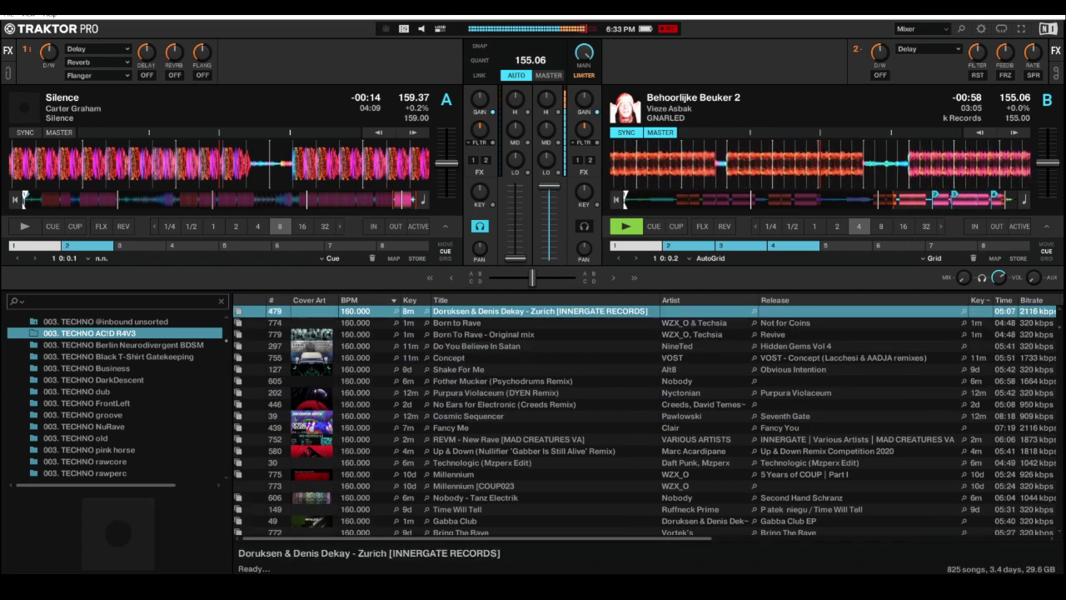
key(Down)
key(Down)
key(Down)
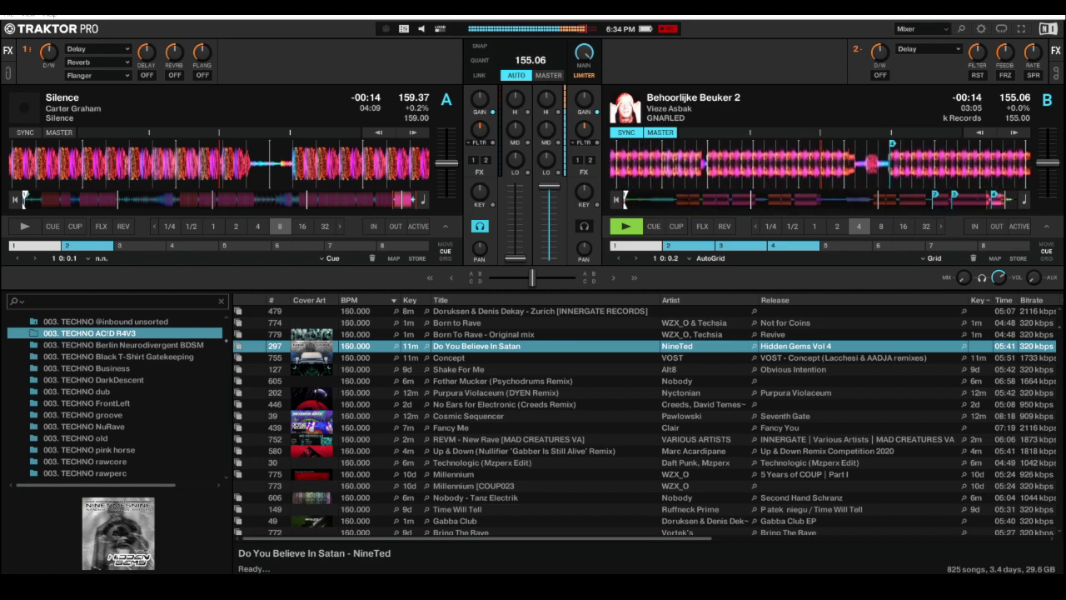
Step: Try the Browser layout and change the interface layout to Extended
click(922, 29)
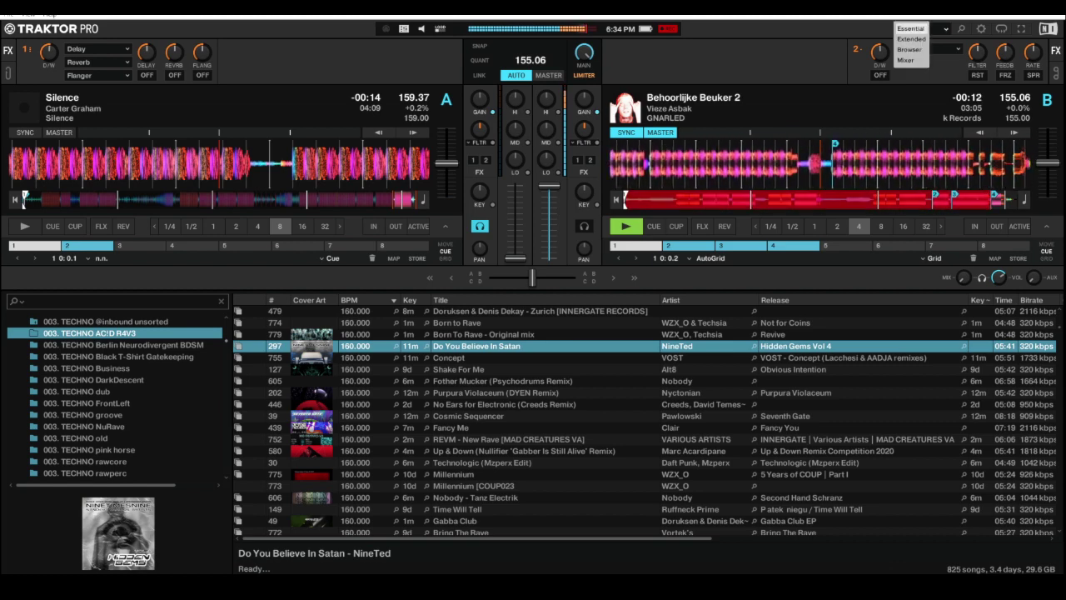
click(909, 50)
click(922, 29)
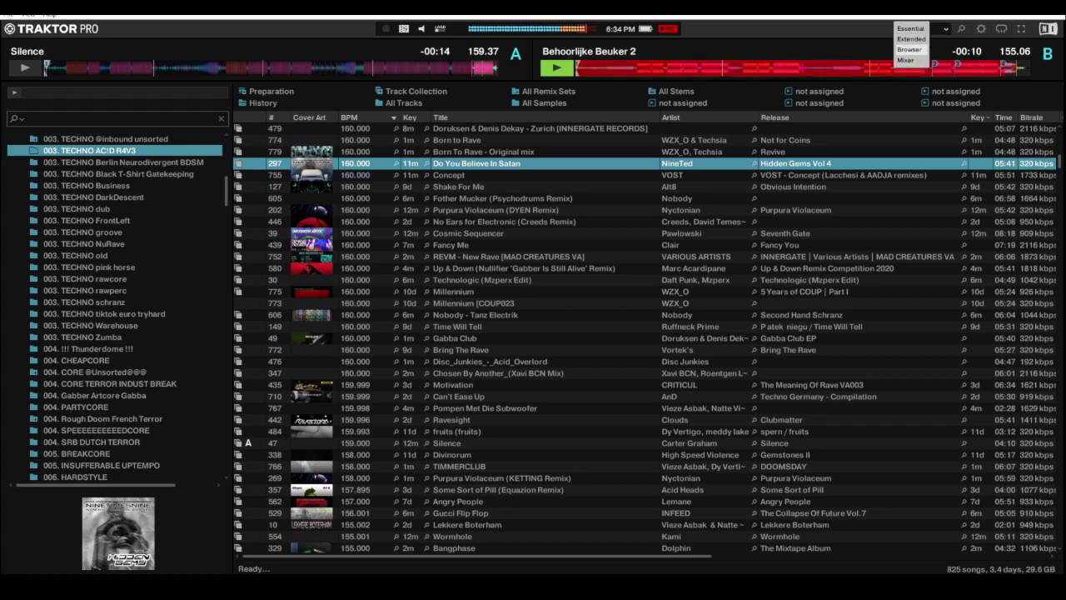
click(910, 38)
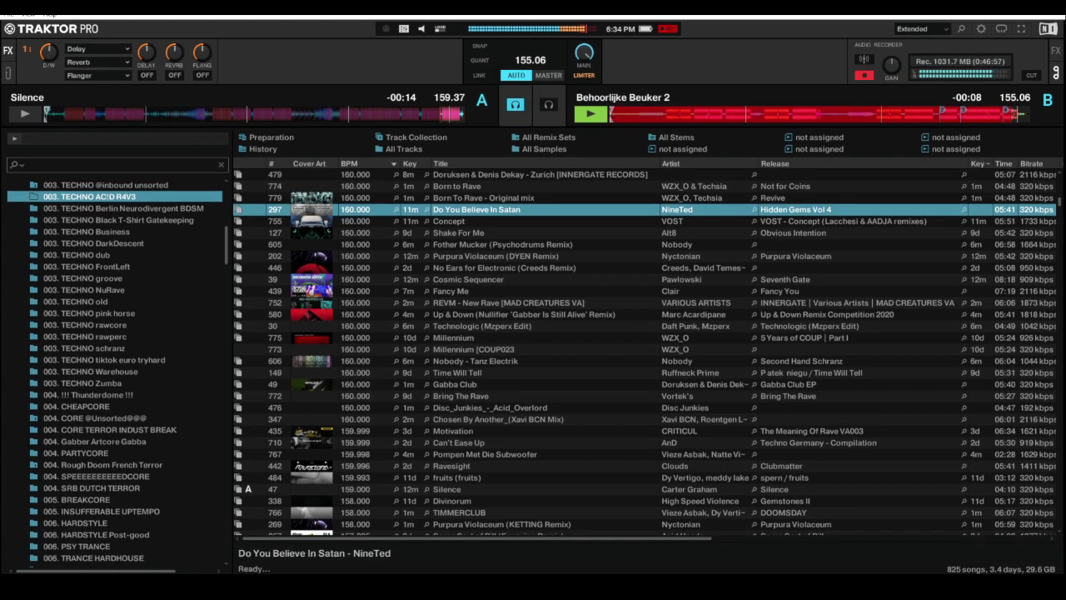